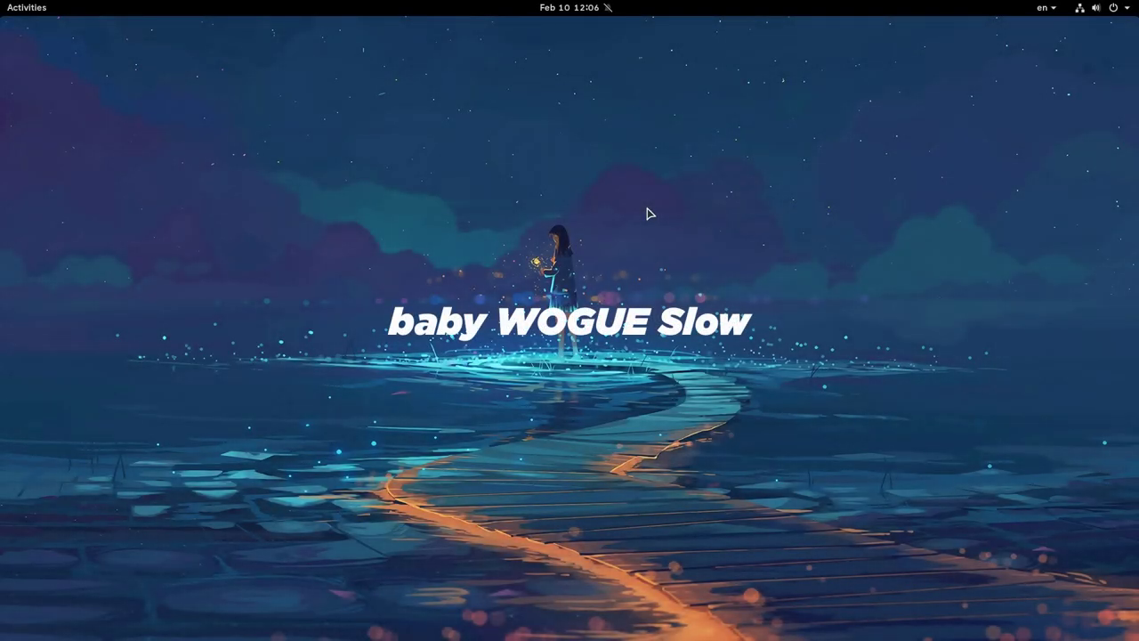
Drag Audacity into the Black magic folder in the application grid.
key("super")
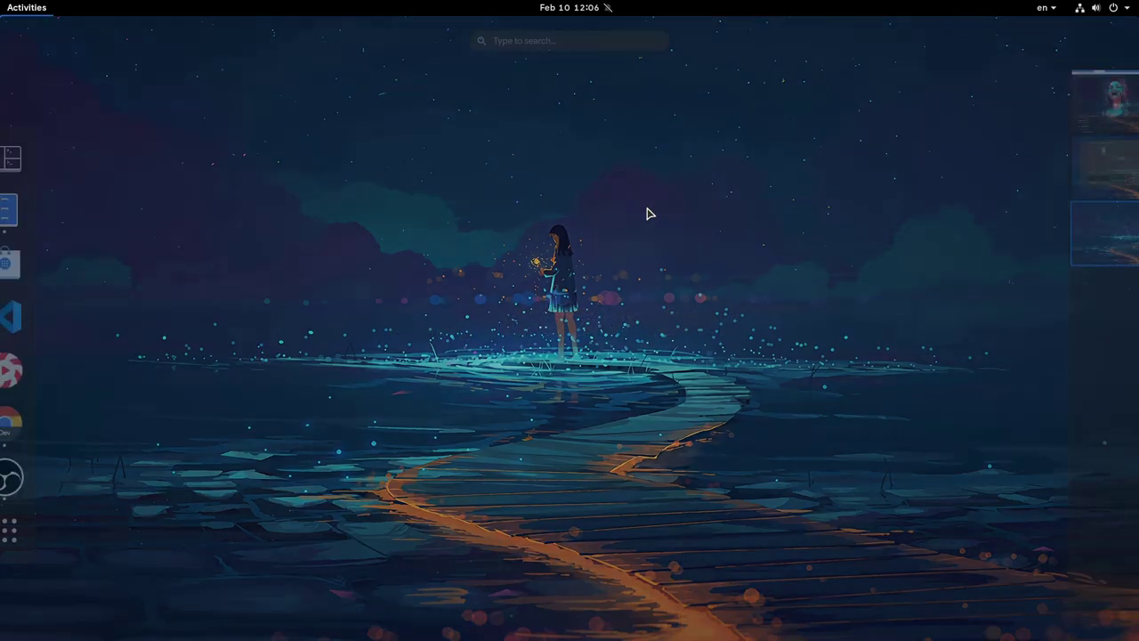
key("super+a")
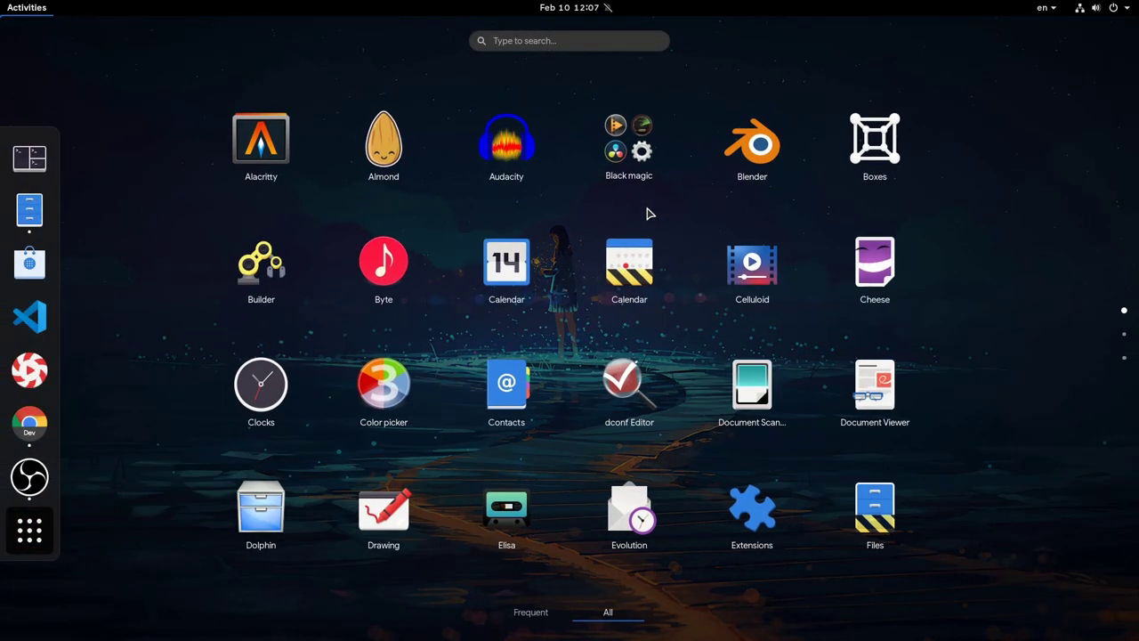
scroll(587, 258, "down", 1)
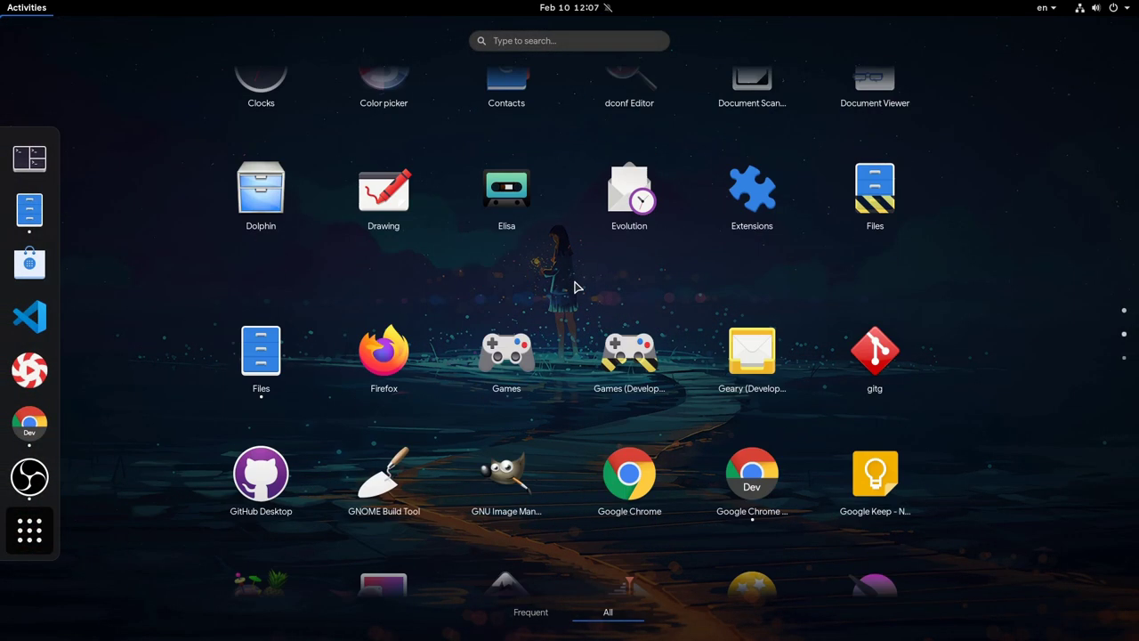
scroll(574, 294, "up", 1)
left_click_drag(530, 183, 631, 143)
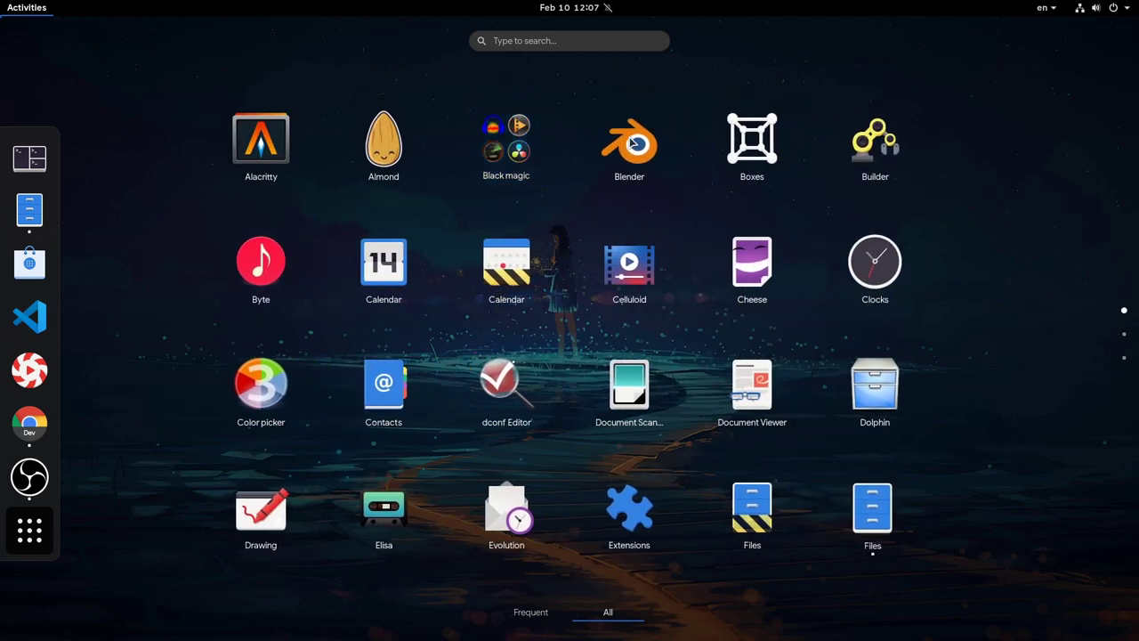
Take Audacity back out of the Black magic folder and reposition it in the grid.
left_click(514, 134)
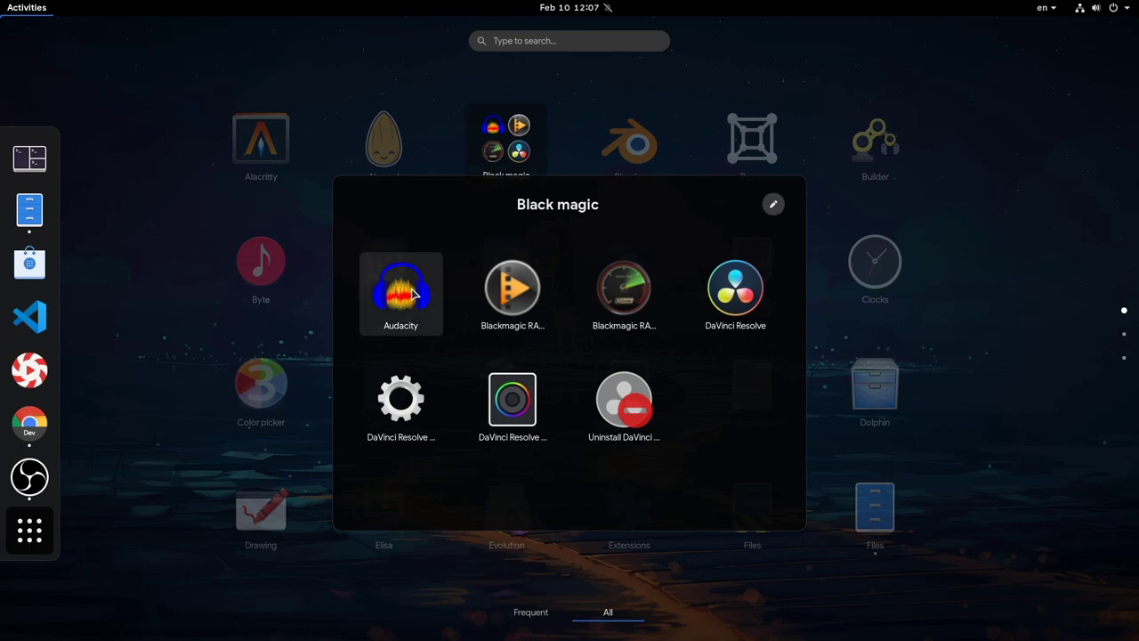
left_click_drag(400, 289, 127, 315)
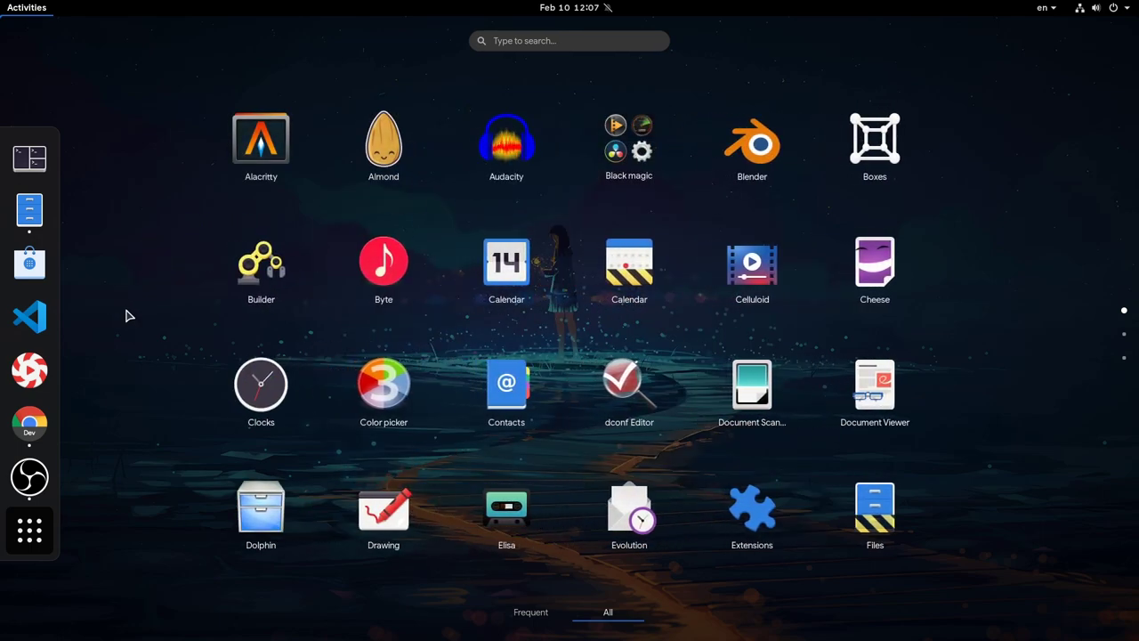
left_click_drag(512, 165, 472, 162)
Visit the OBS and Files workspace, then return to the empty third workspace.
key("Escape")
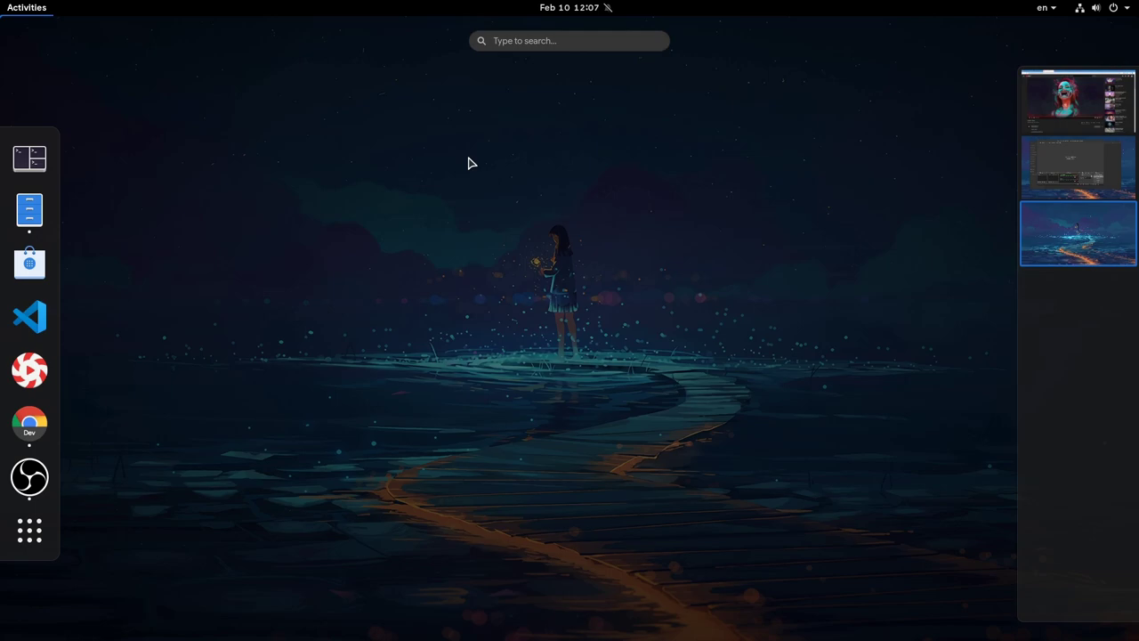
key("super+Page_Up")
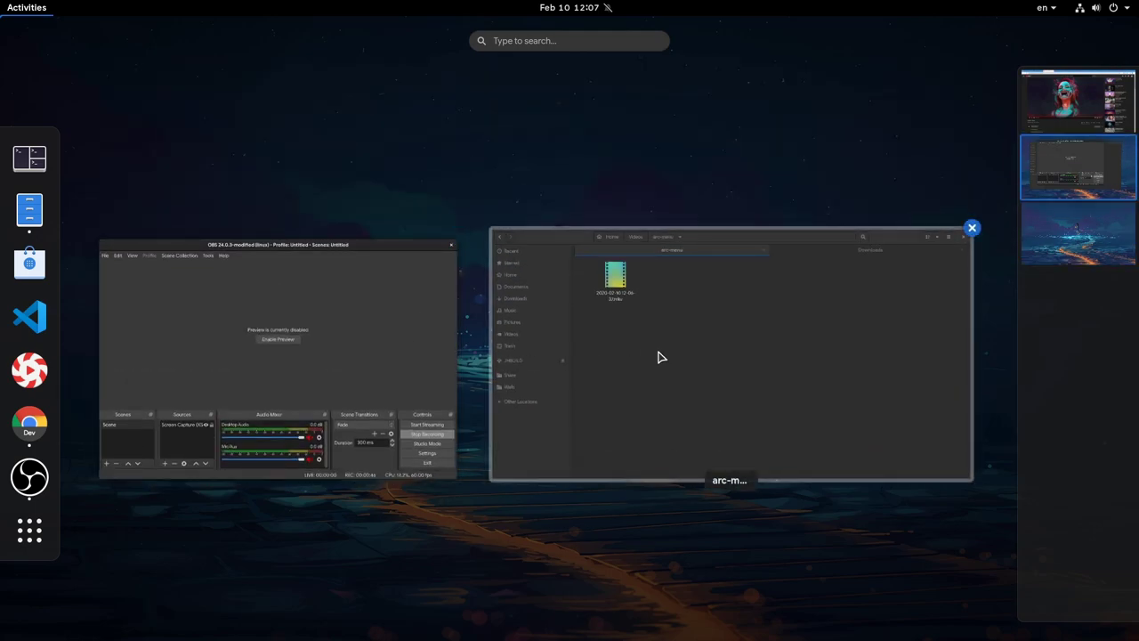
key("super+Page_Down")
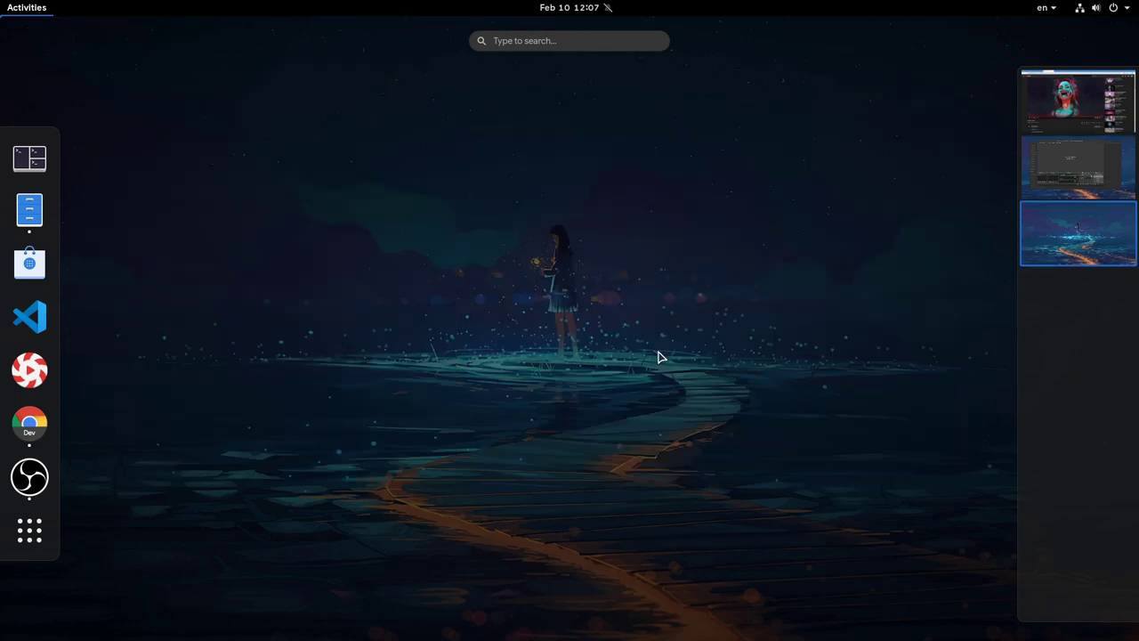
Search 'ext', launch Extensions, switch on Arc Menu, and close the Extensions window.
type("ext")
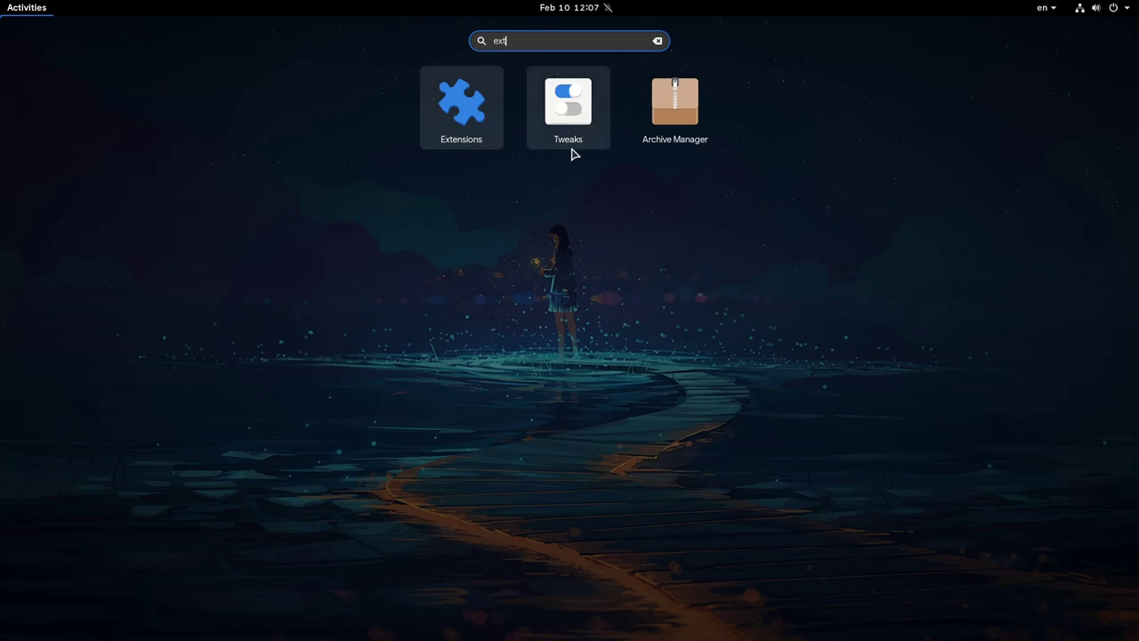
left_click(477, 118)
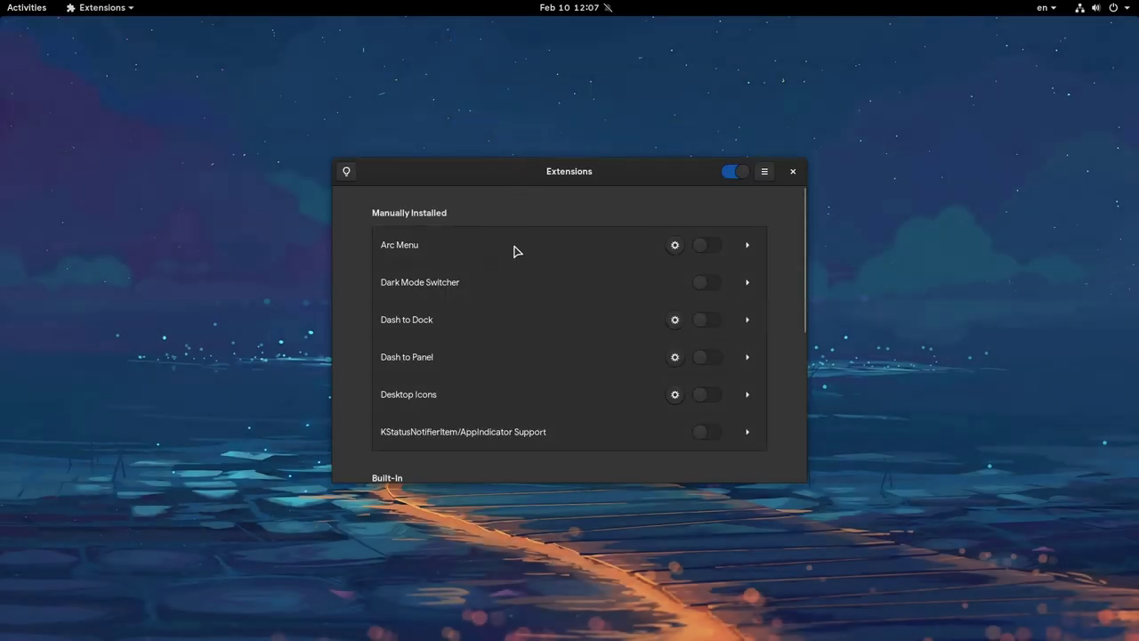
left_click(703, 246)
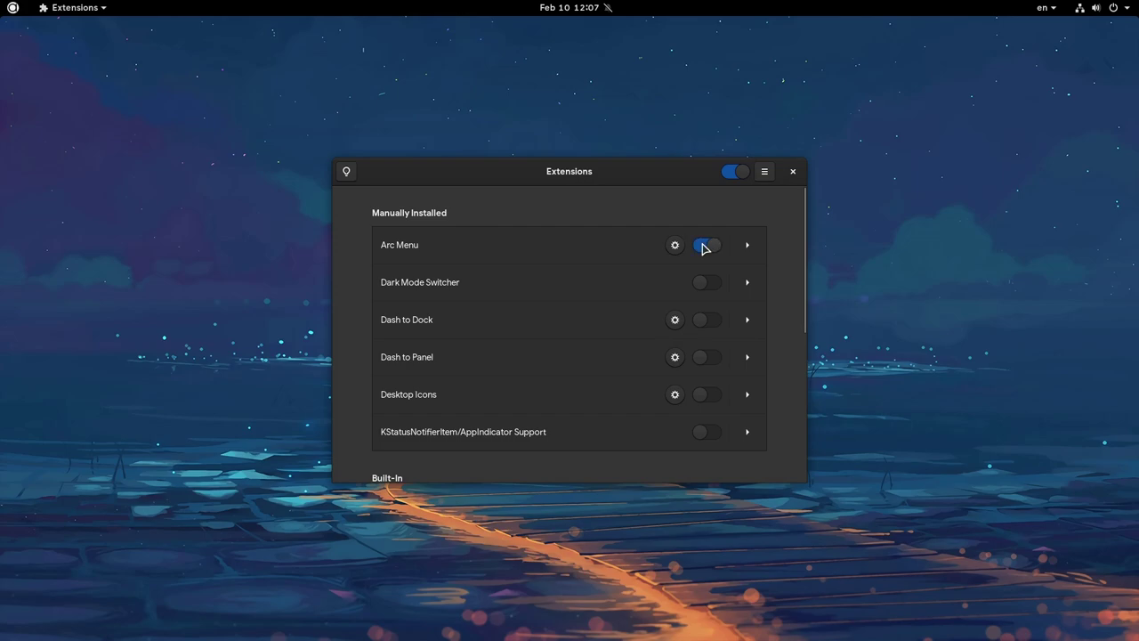
left_click(793, 173)
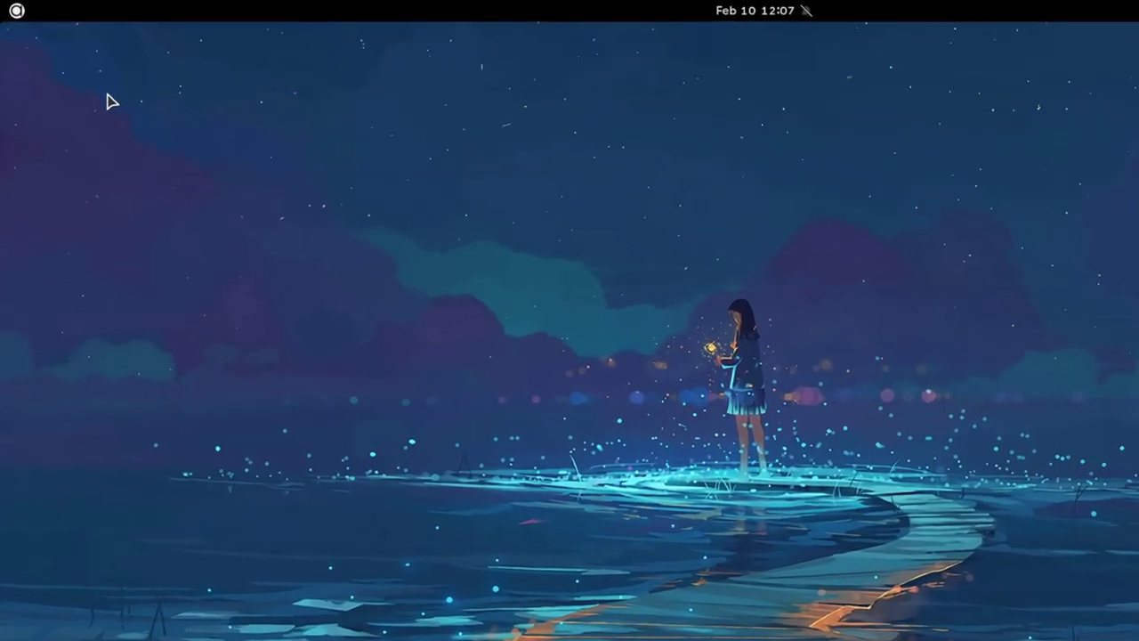
Open Arc Menu and browse the DaVinci Resolve category under All Programs.
left_click(16, 10)
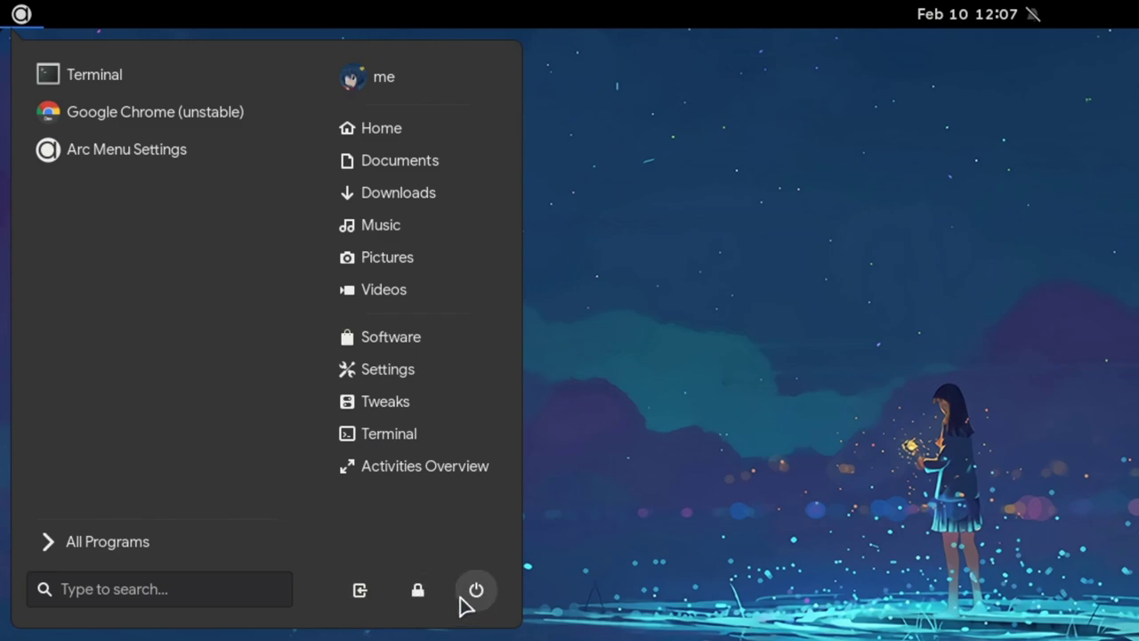
left_click(107, 552)
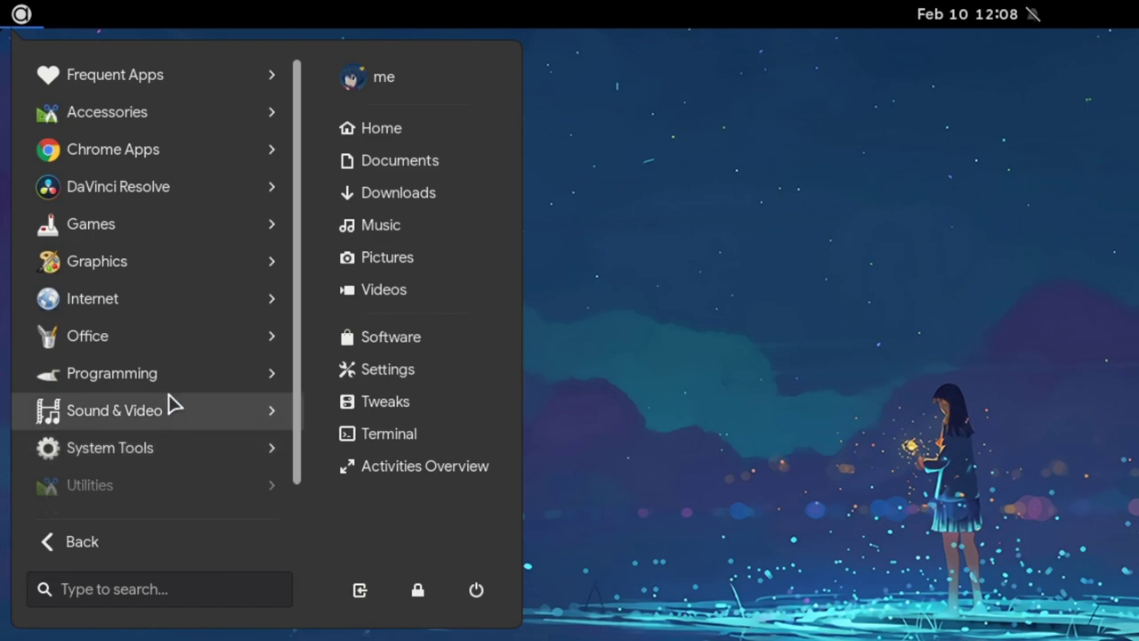
left_click(270, 199)
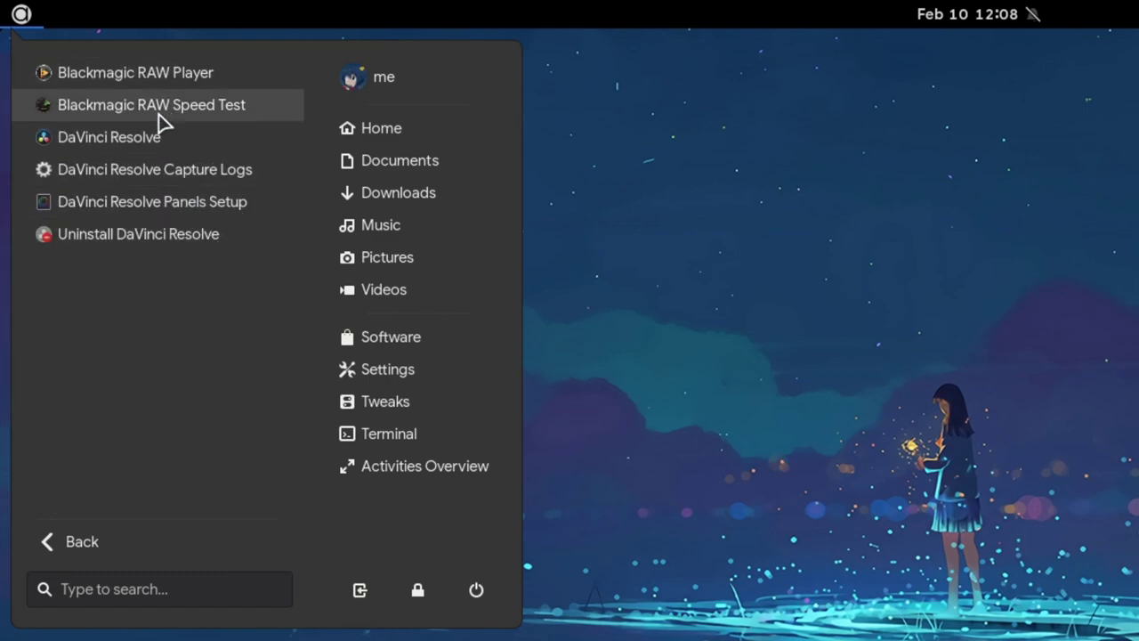
left_click(81, 543)
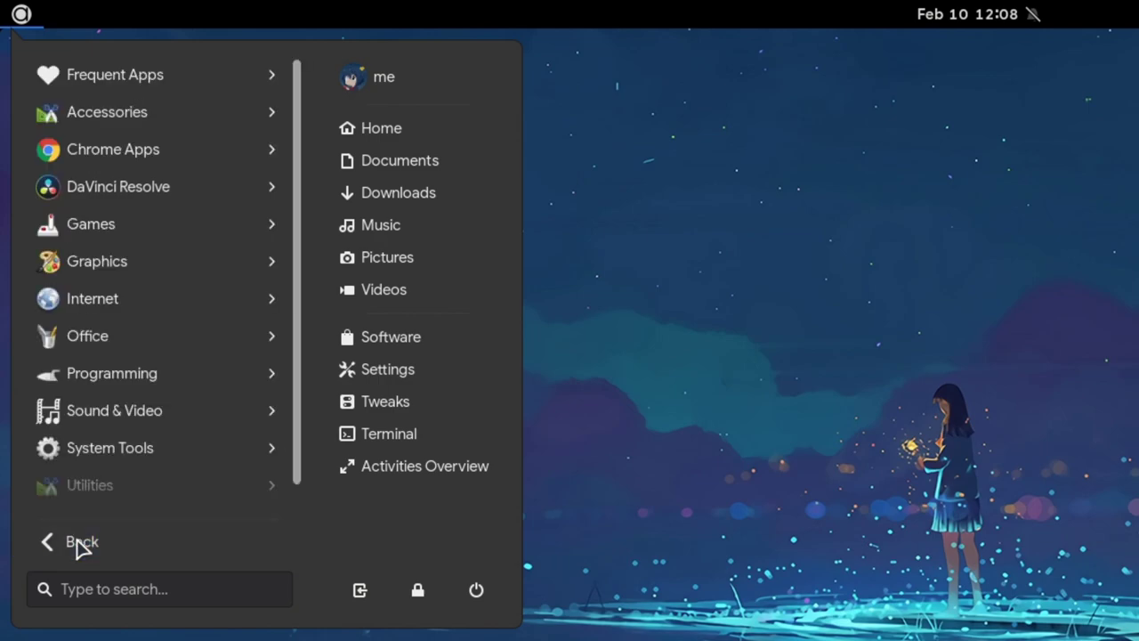
Search 'loll' and pin Lollypop to Arc Menu.
left_click(124, 590)
type("loll")
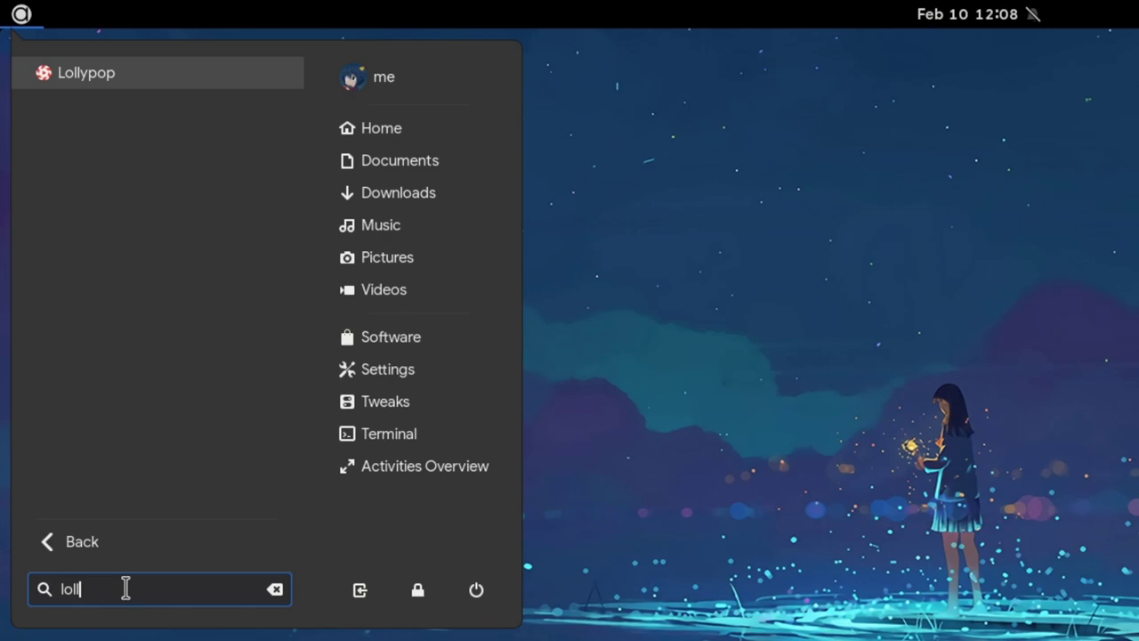
right_click(181, 78)
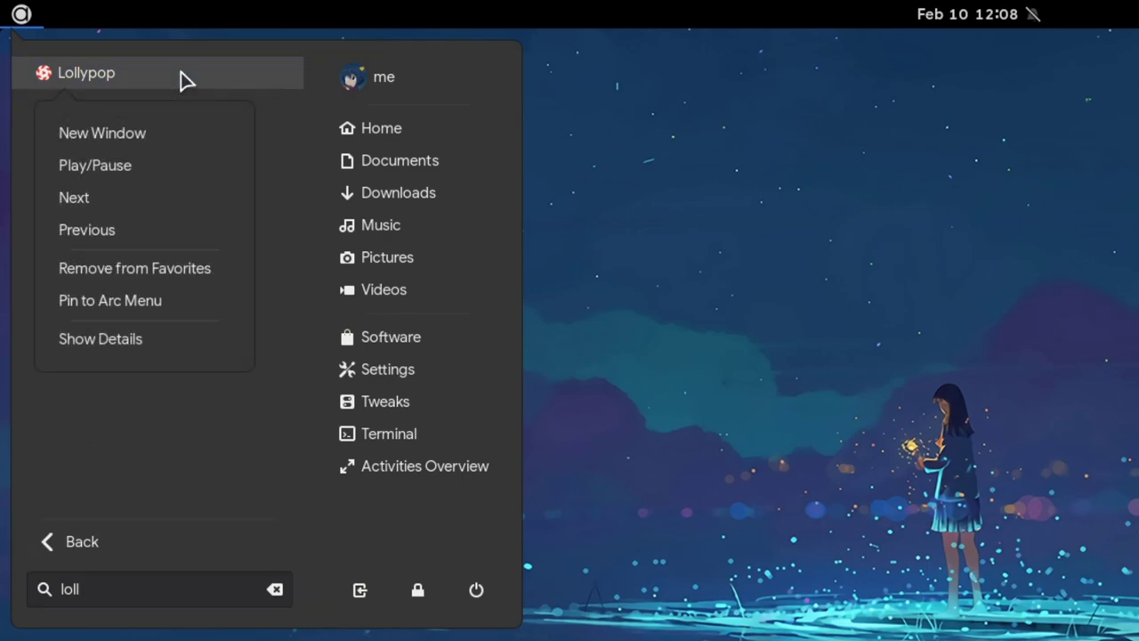
left_click(189, 310)
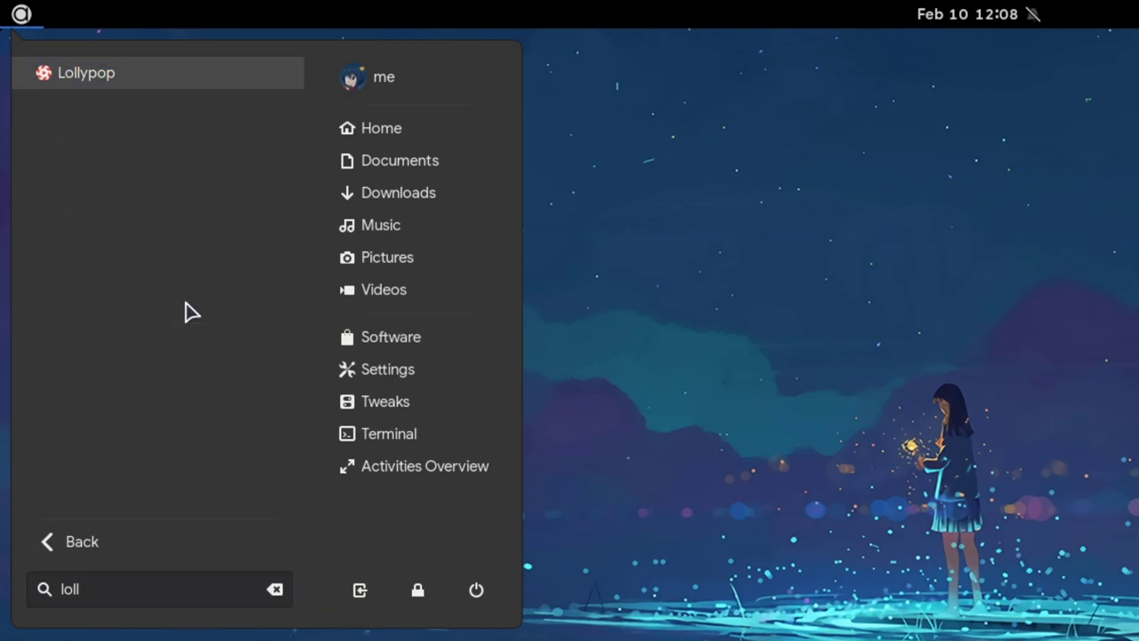
Move Lollypop below Terminal, put Google Chrome above it, then unpin Lollypop.
left_click(56, 548)
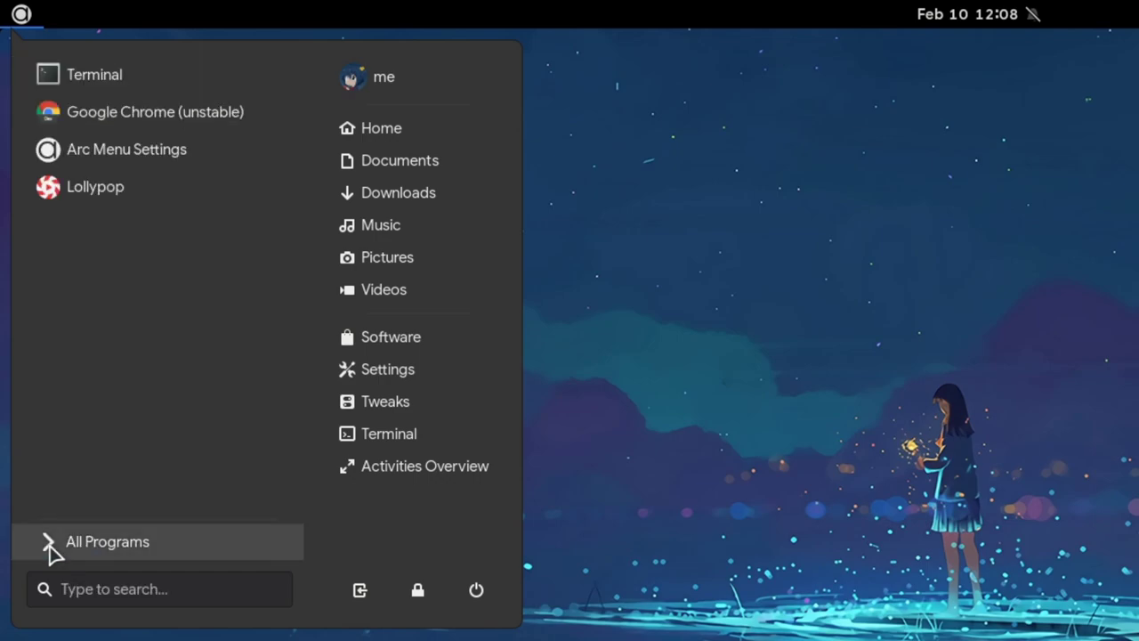
left_click(96, 205)
left_click_drag(96, 205, 100, 114)
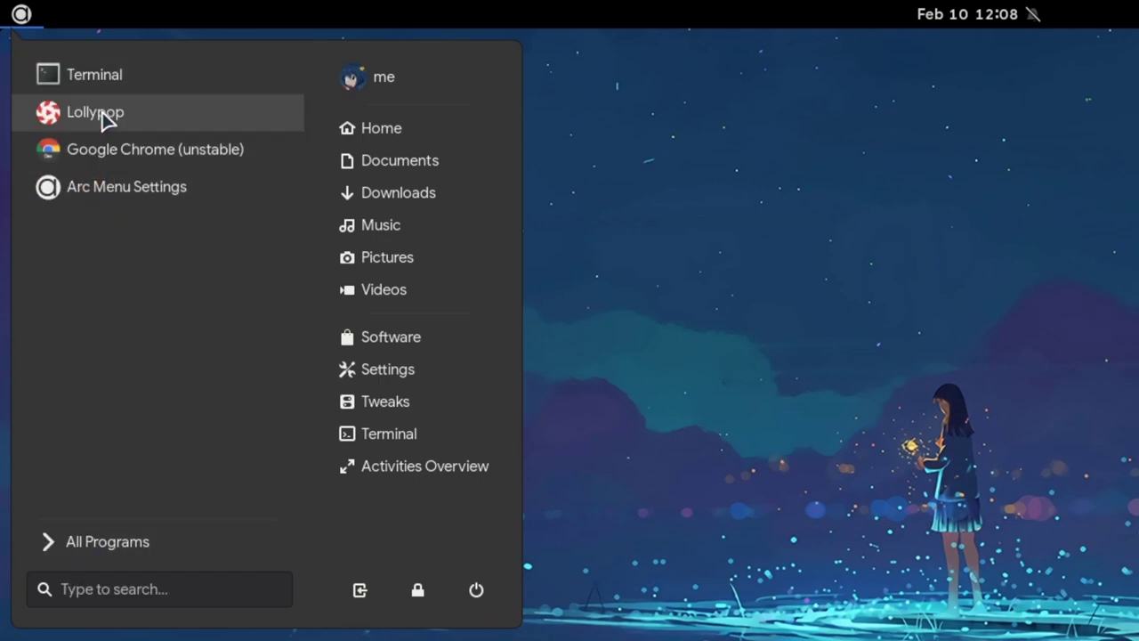
left_click_drag(108, 164, 122, 103)
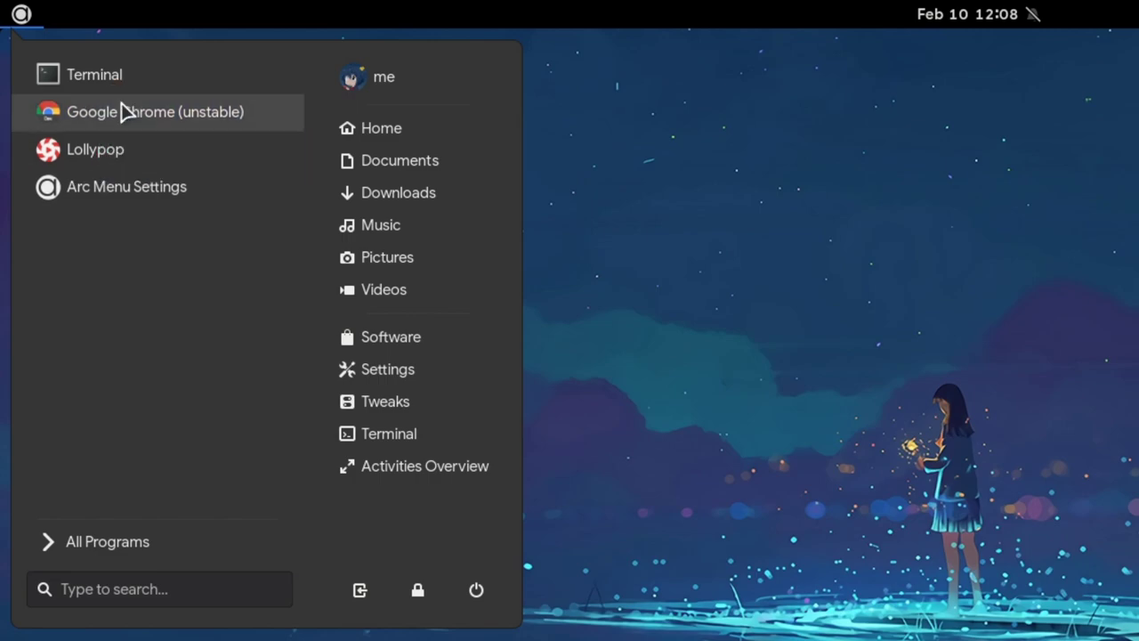
right_click(113, 159)
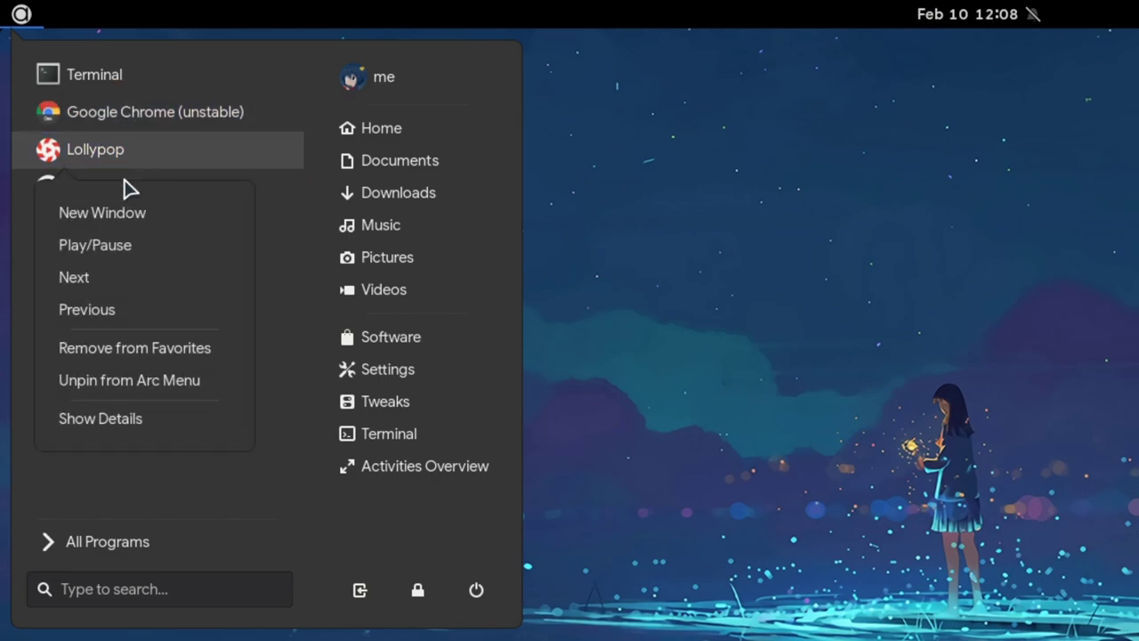
left_click(164, 380)
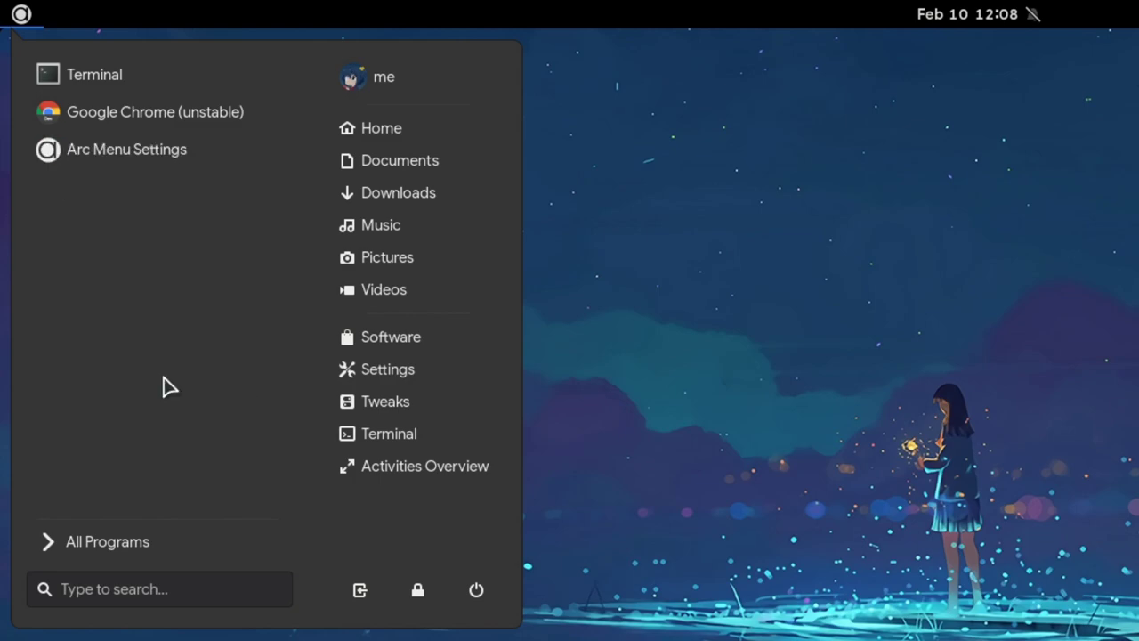
left_click(127, 157)
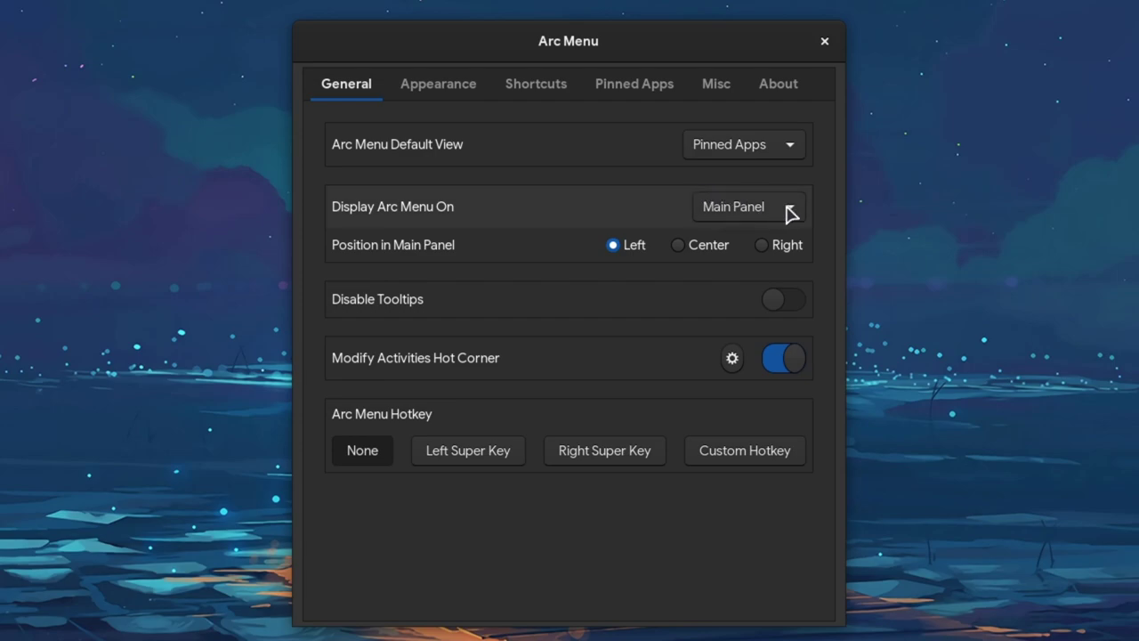
left_click(788, 210)
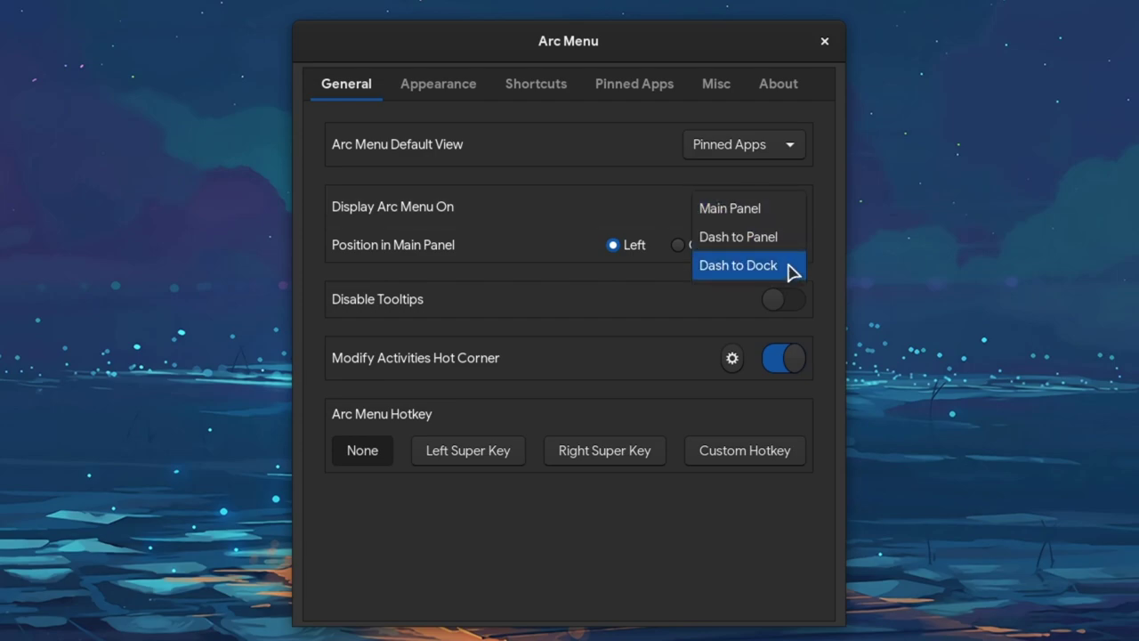
left_click(786, 214)
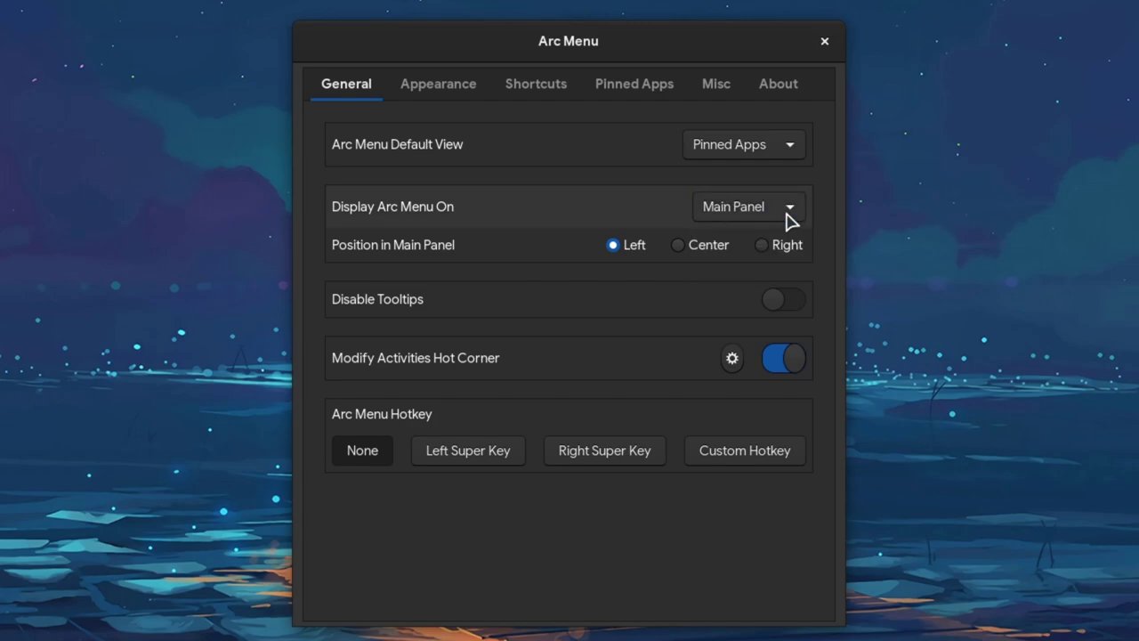
left_click(695, 252)
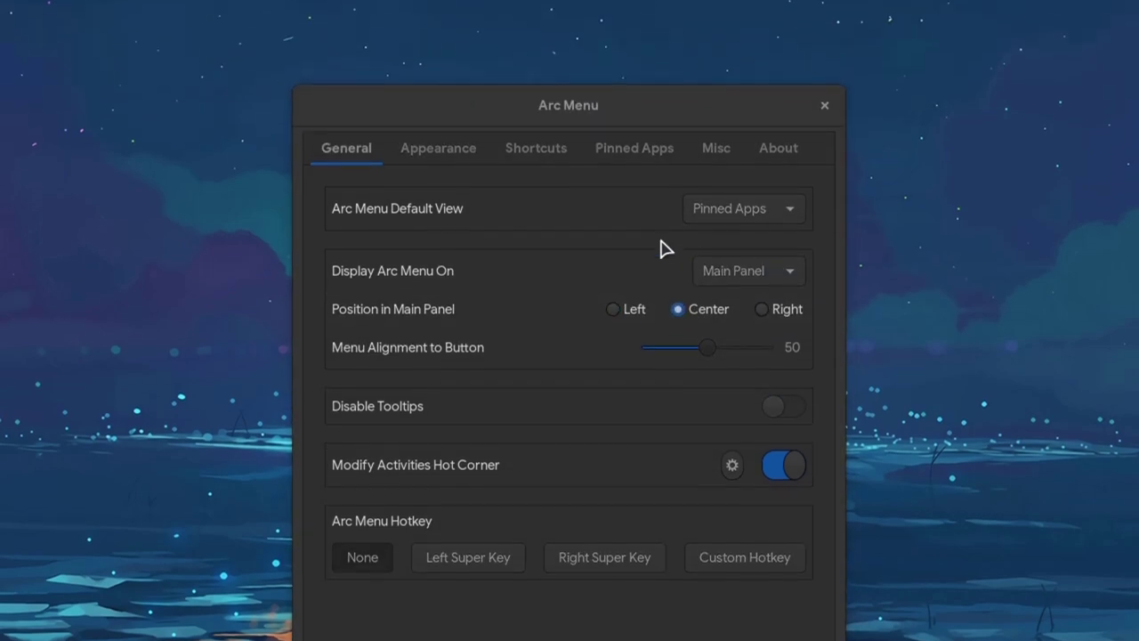
left_click(492, 14)
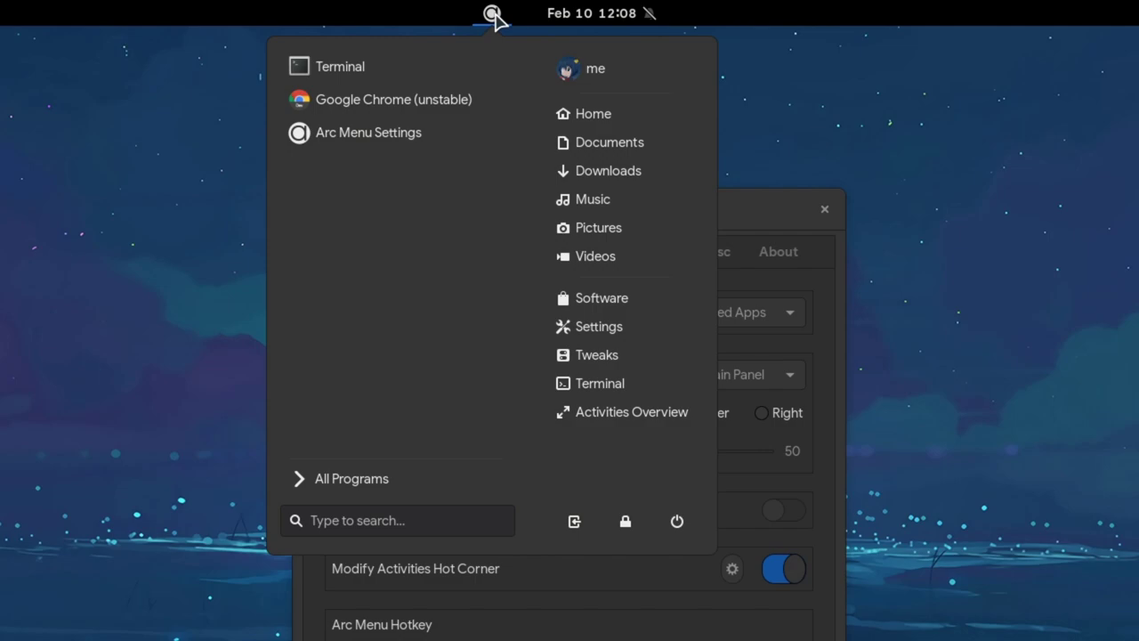
left_click(492, 13)
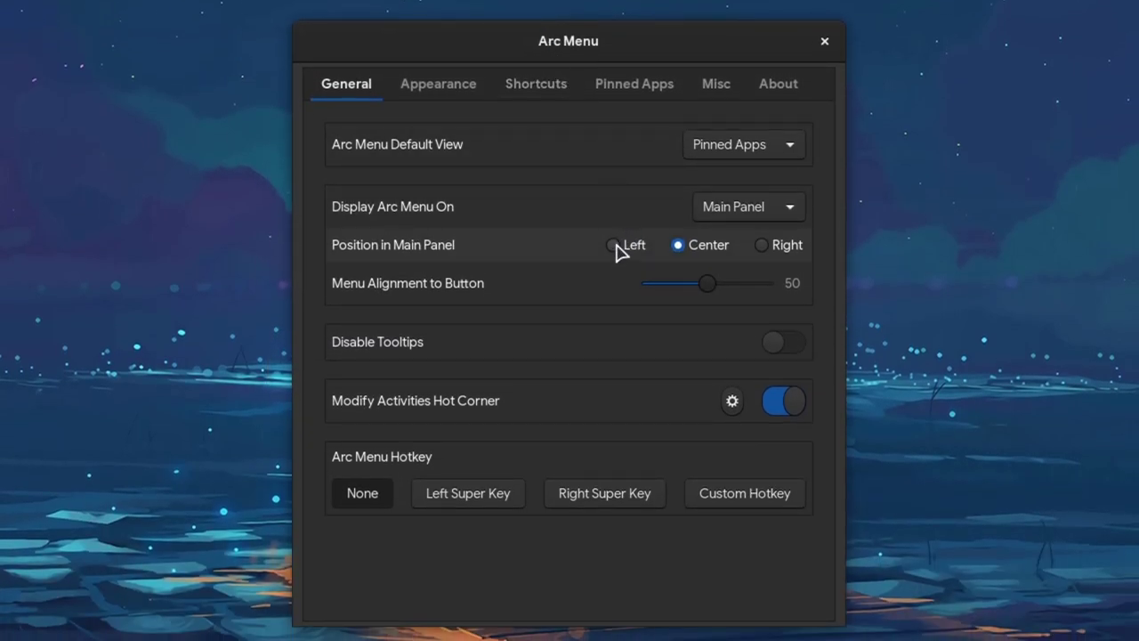
left_click(614, 245)
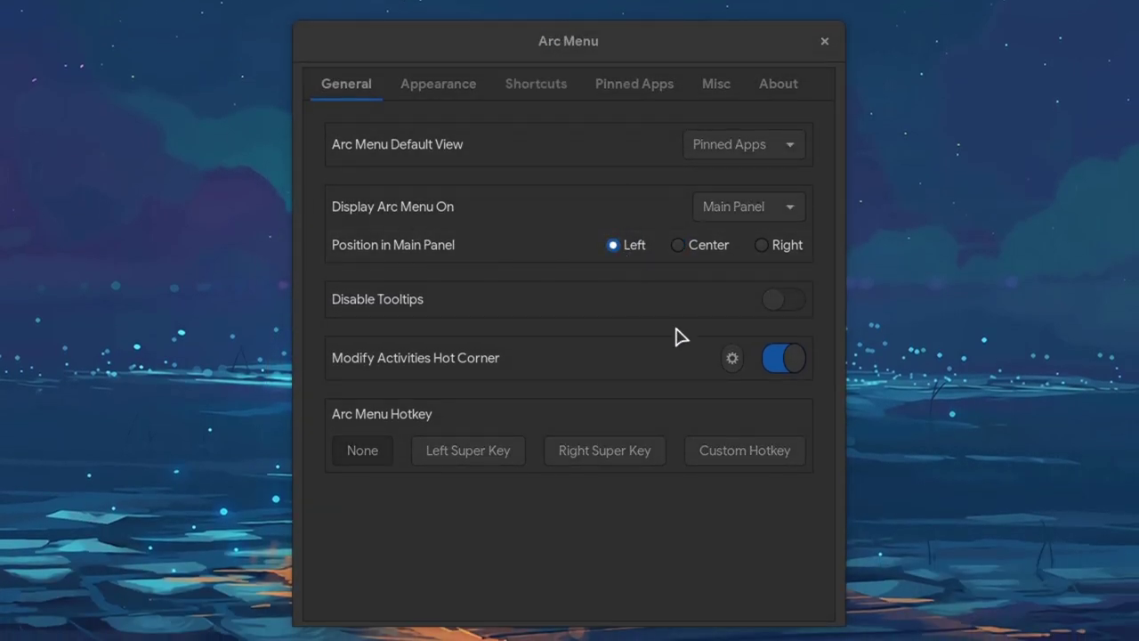
left_click(737, 360)
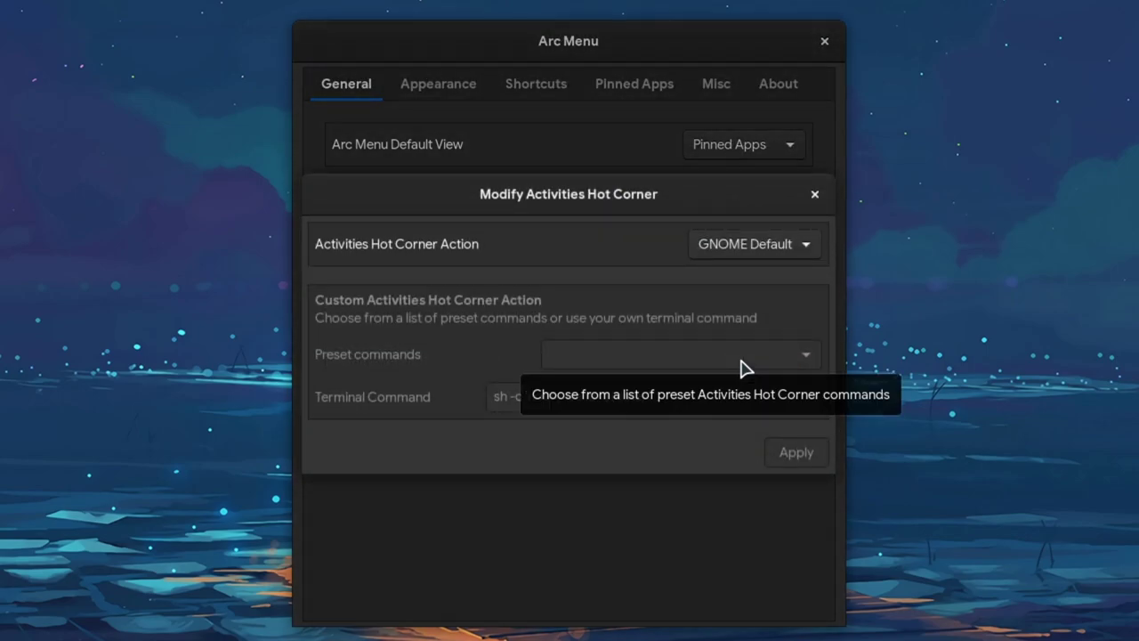
left_click(769, 252)
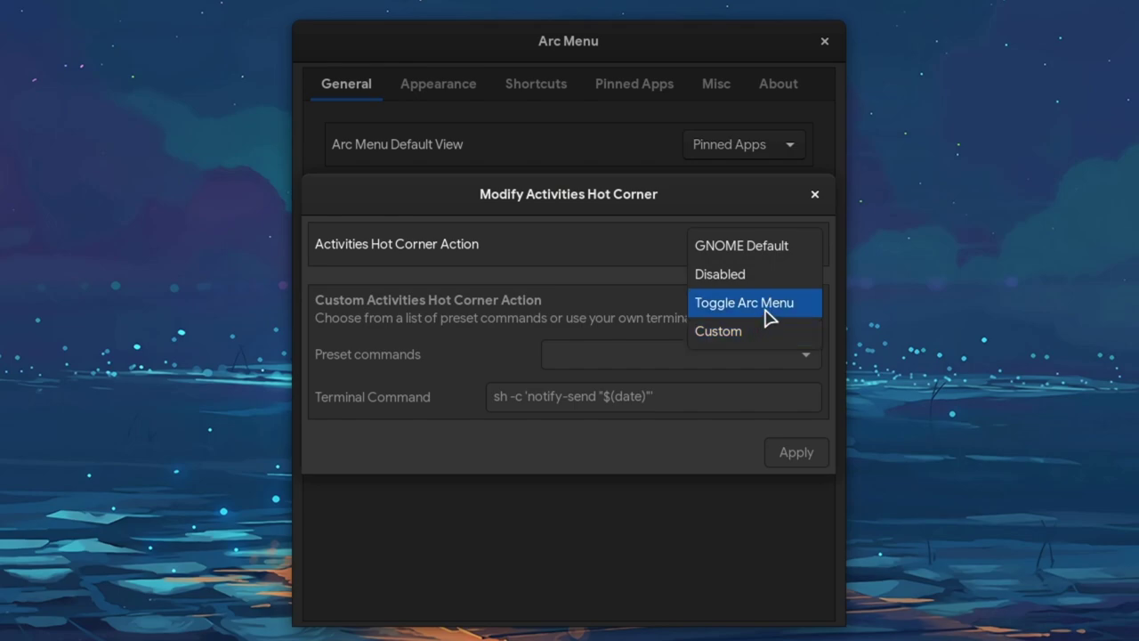
left_click(782, 253)
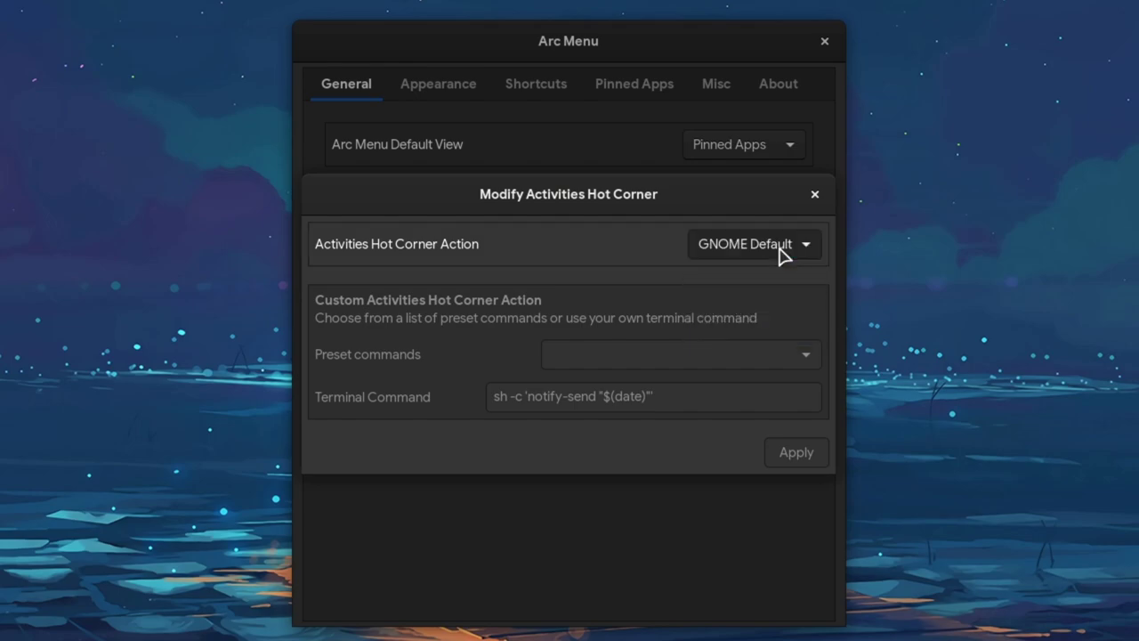
left_click(814, 195)
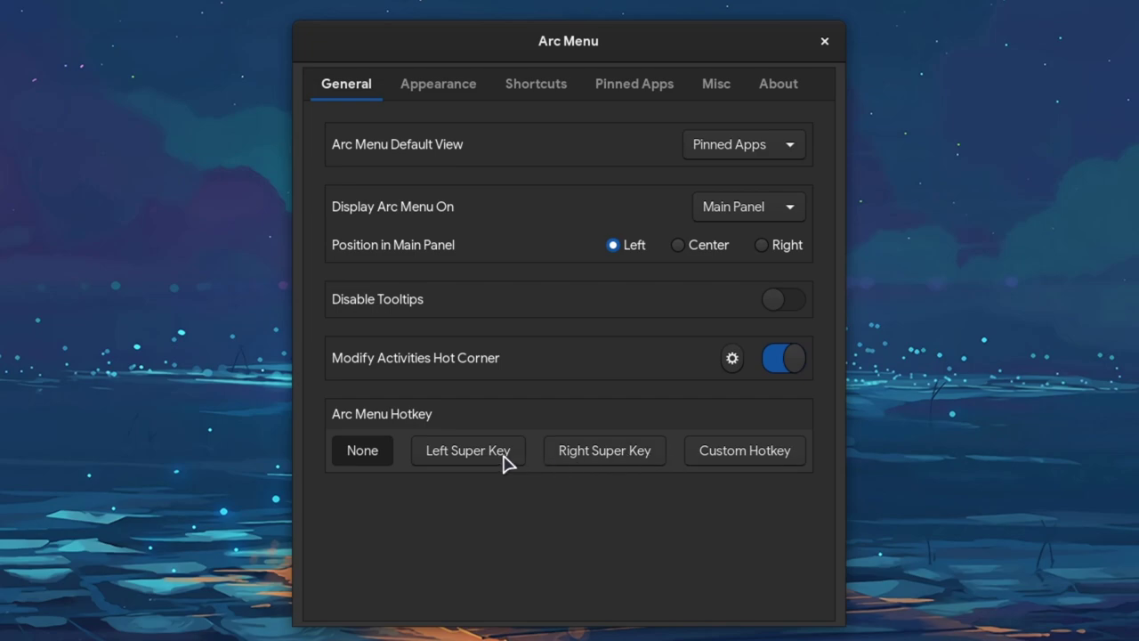
Pick Whirl Circle as the Arc Menu Icon under Appearance icon settings.
left_click(445, 87)
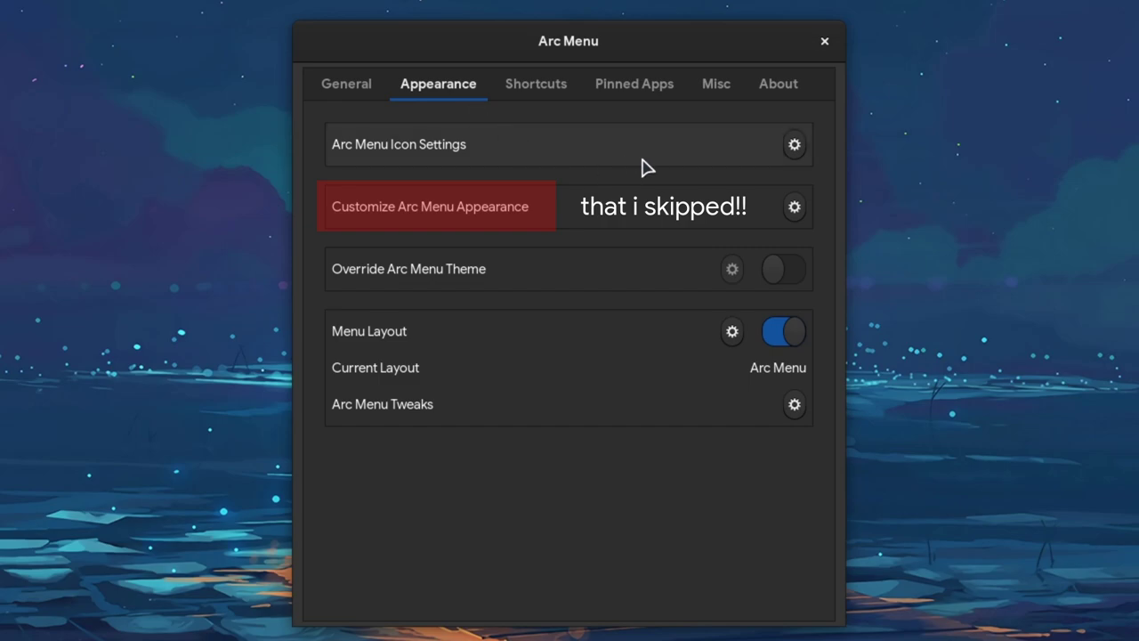
left_click(793, 151)
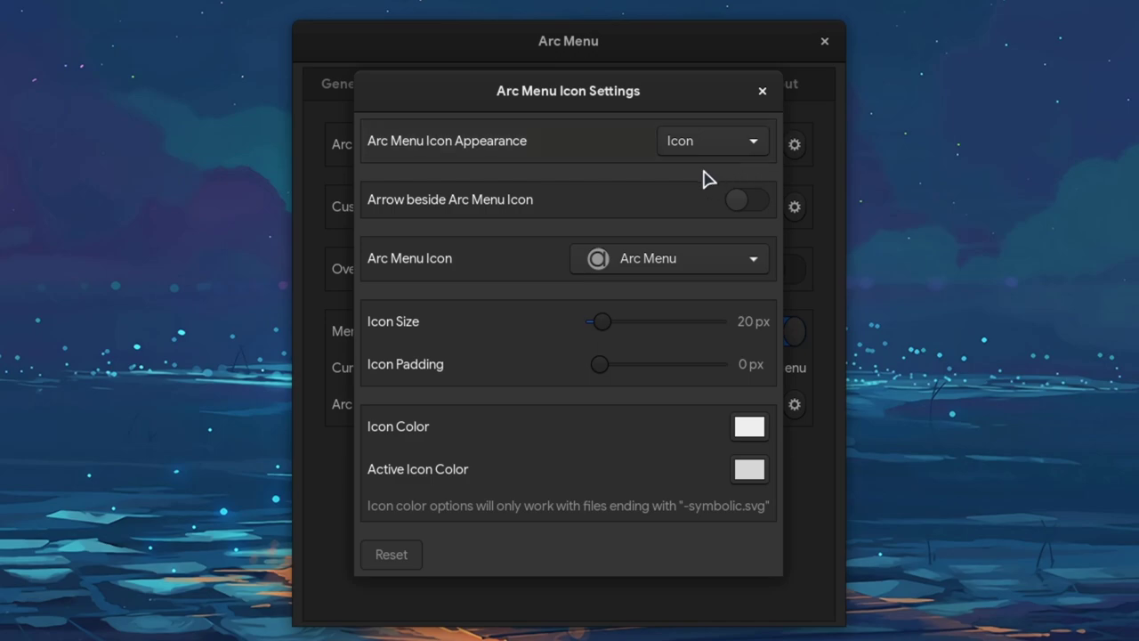
left_click(694, 267)
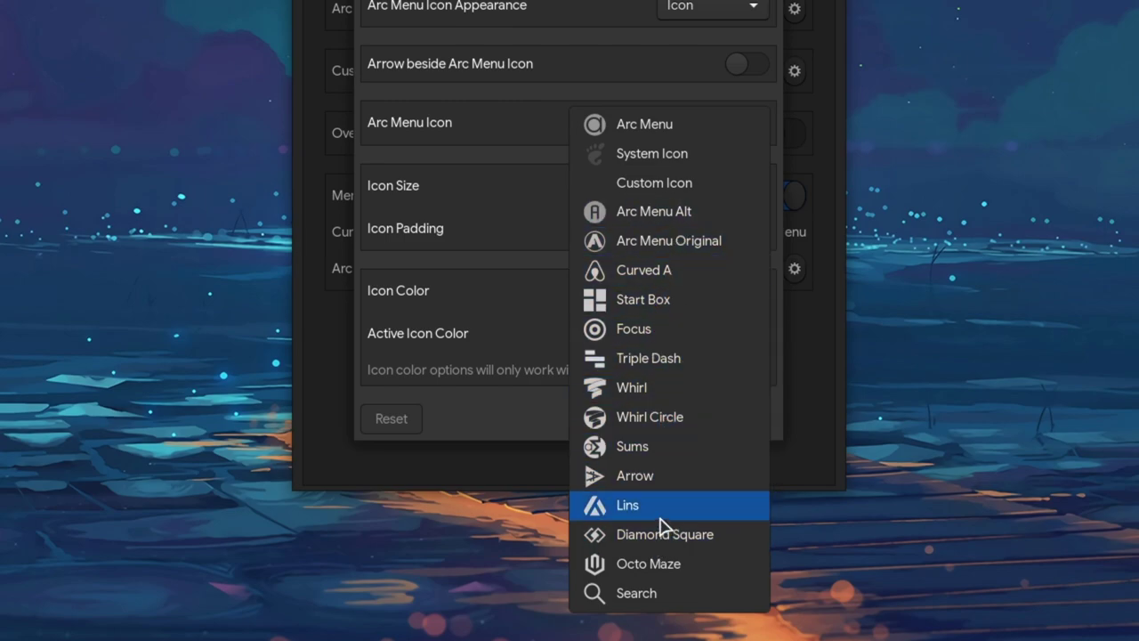
left_click(663, 428)
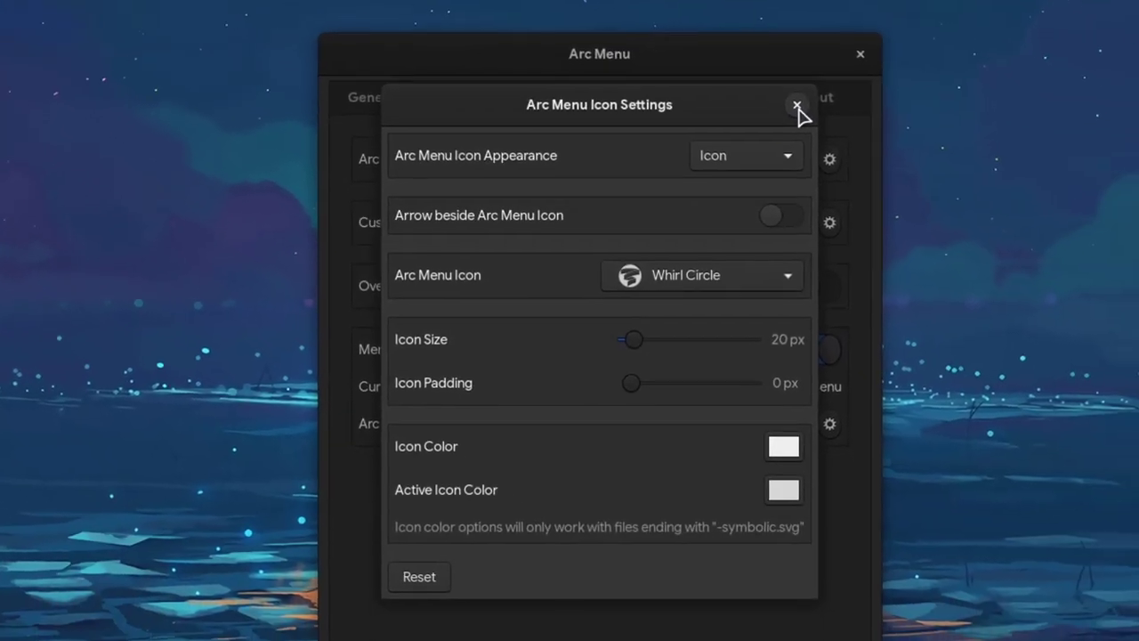
left_click(1138, 242)
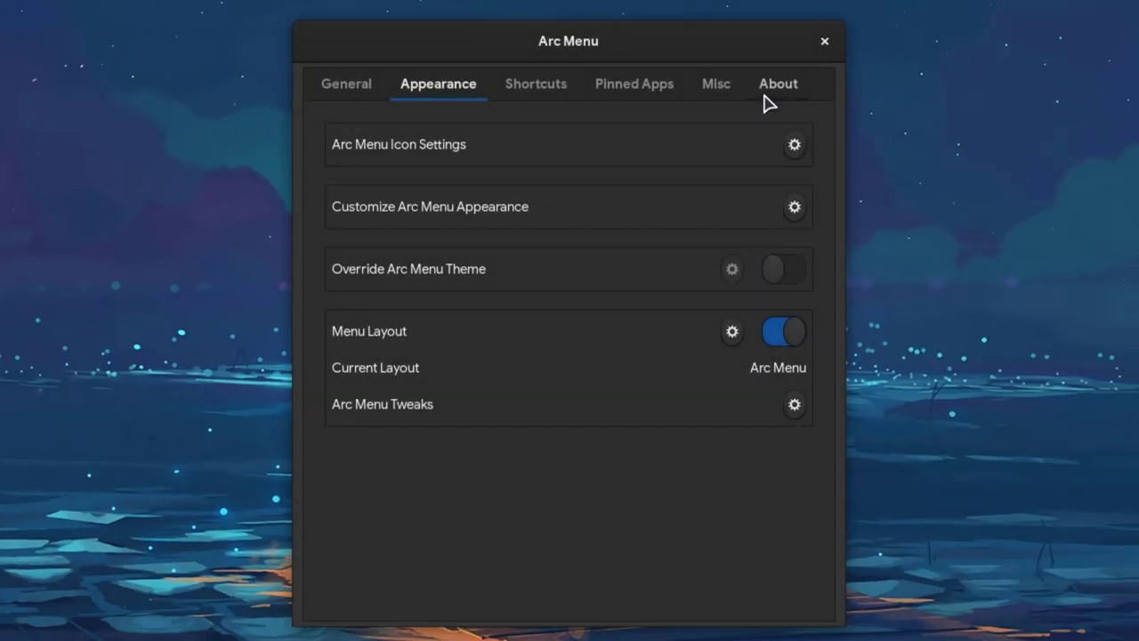
Select and apply the Chromebook Style menu layout.
left_click(738, 341)
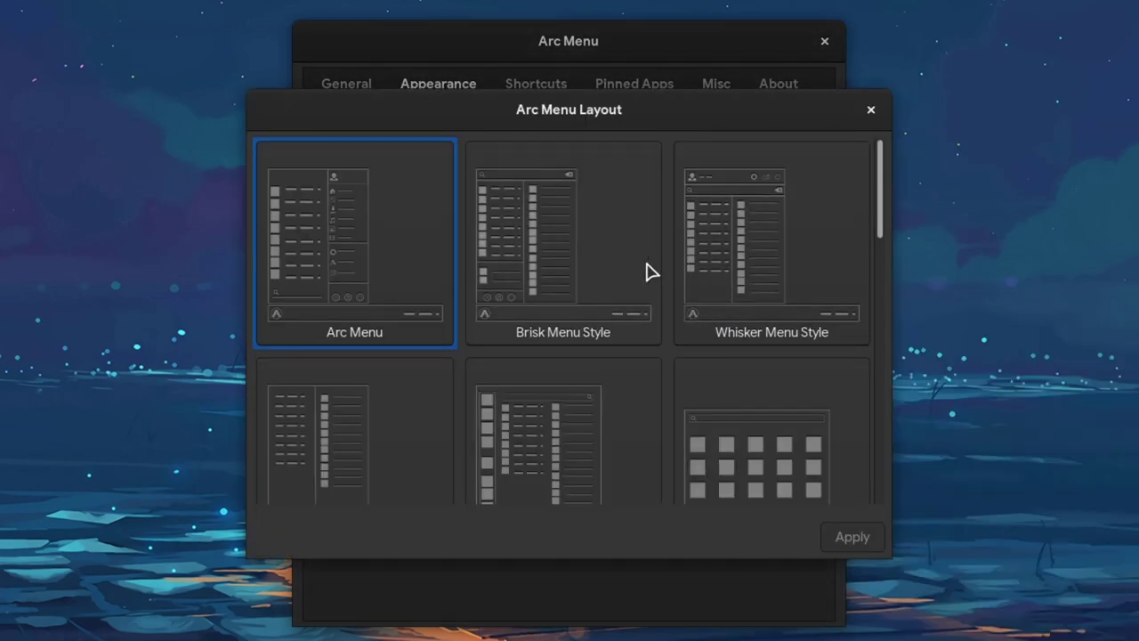
scroll(648, 272, "down", 5)
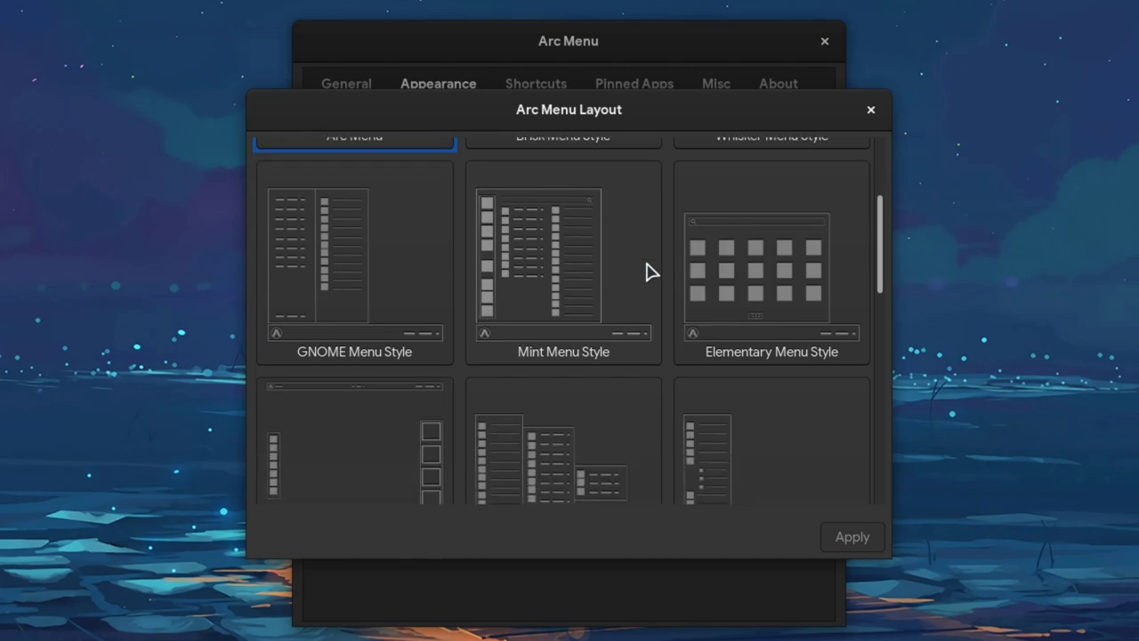
scroll(647, 271, "down", 8)
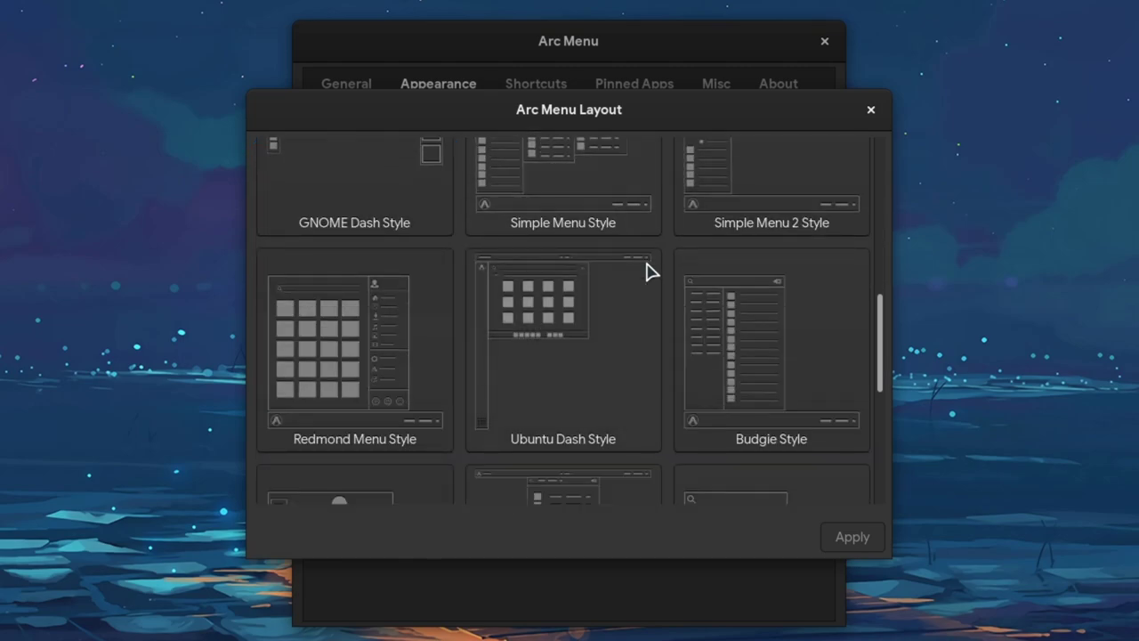
scroll(648, 271, "down", 7)
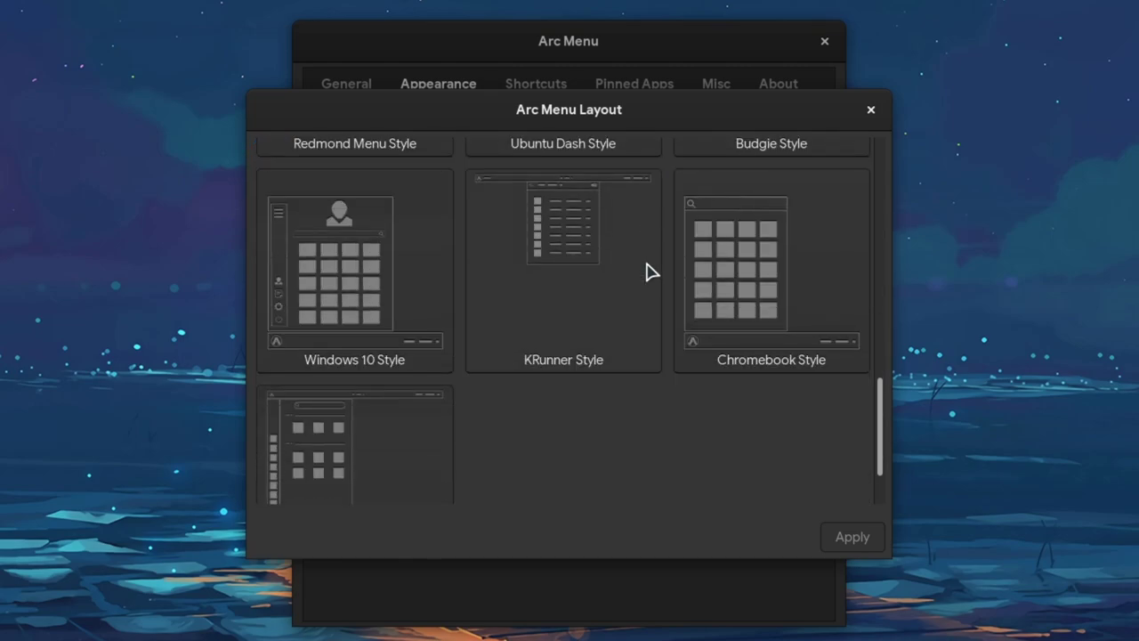
left_click(724, 275)
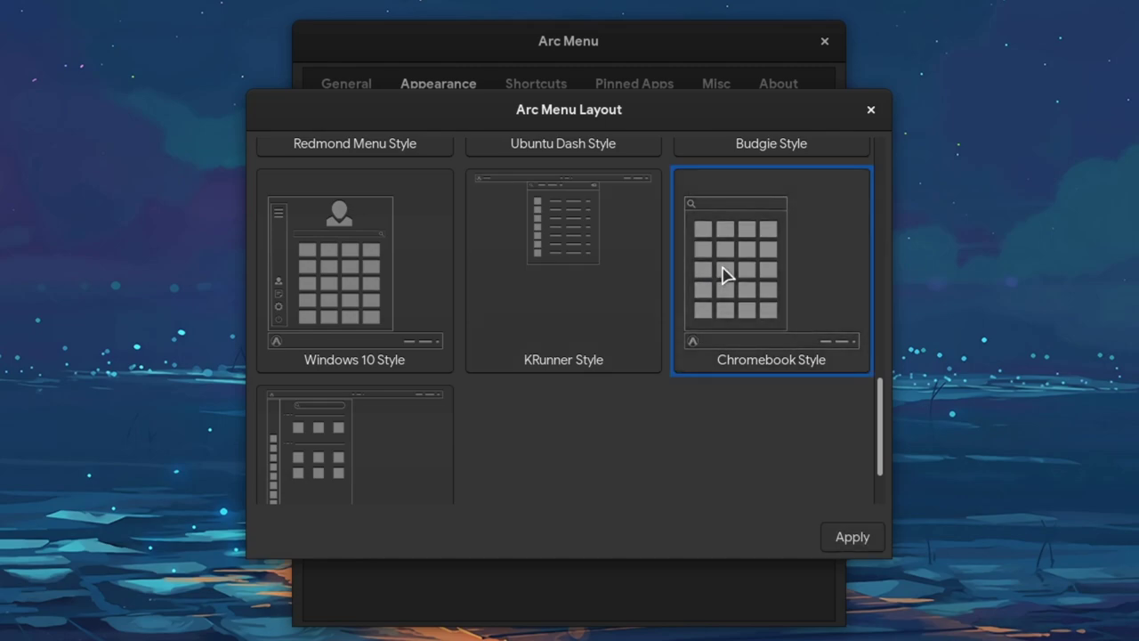
left_click(848, 537)
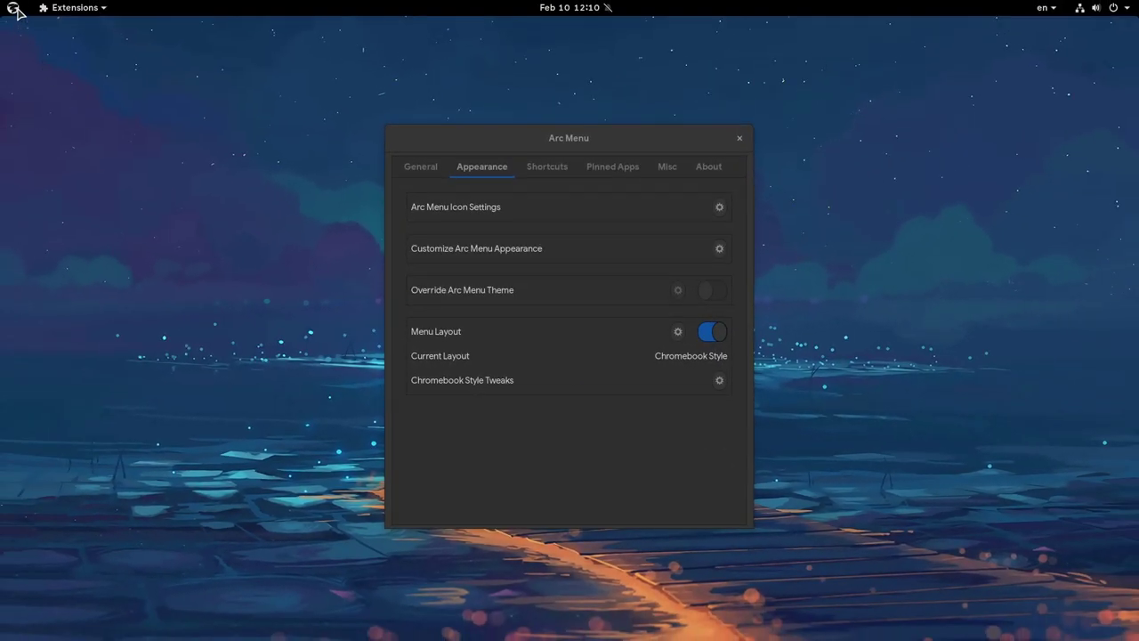
Open the menu to preview the Chromebook Style launcher, then close it.
left_click(15, 8)
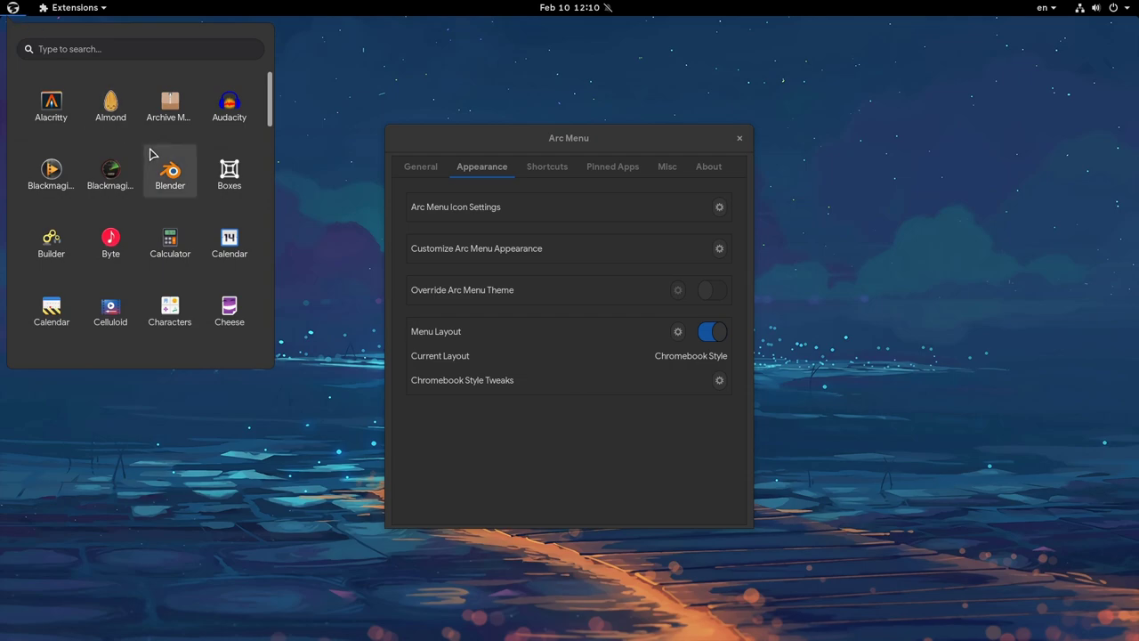
scroll(160, 169, "down", 5)
scroll(173, 182, "down", 2)
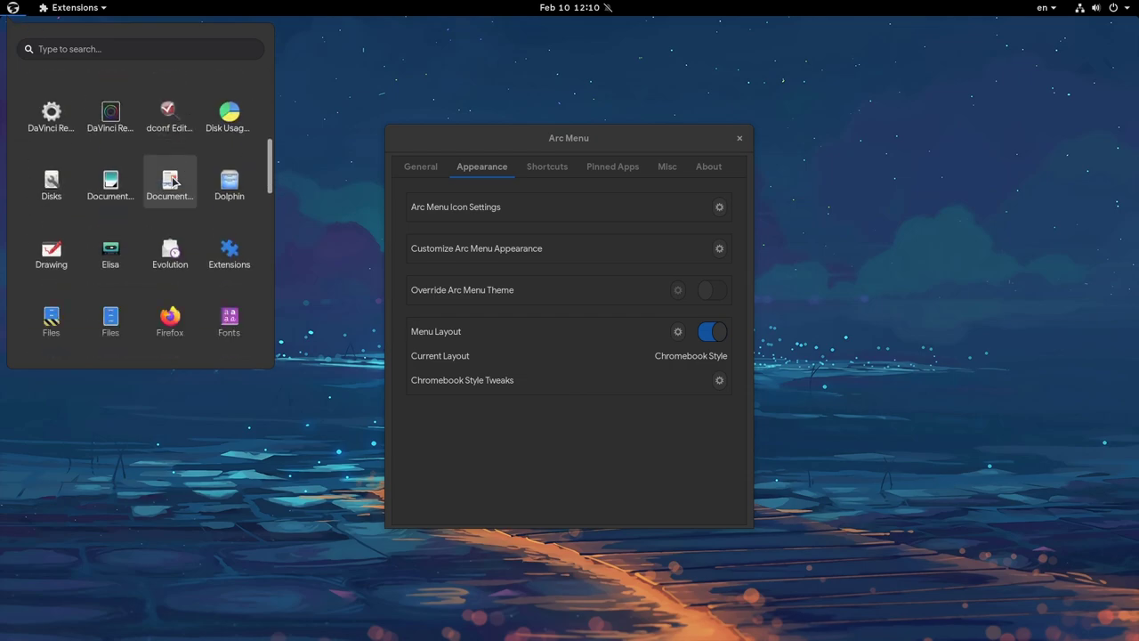
scroll(176, 178, "up", 3)
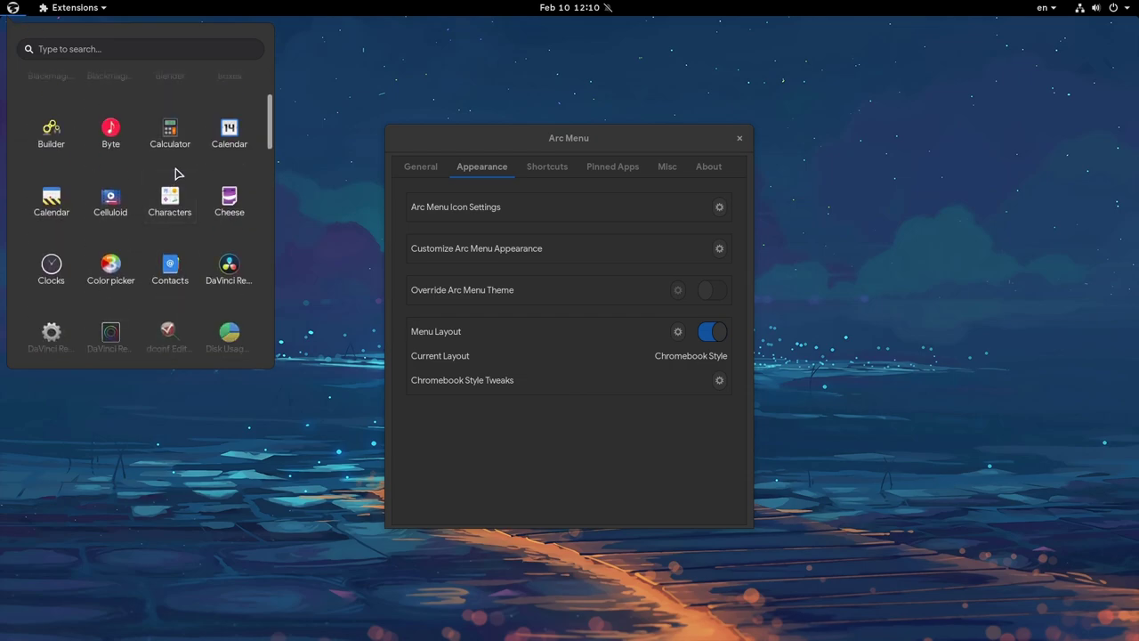
left_click(354, 224)
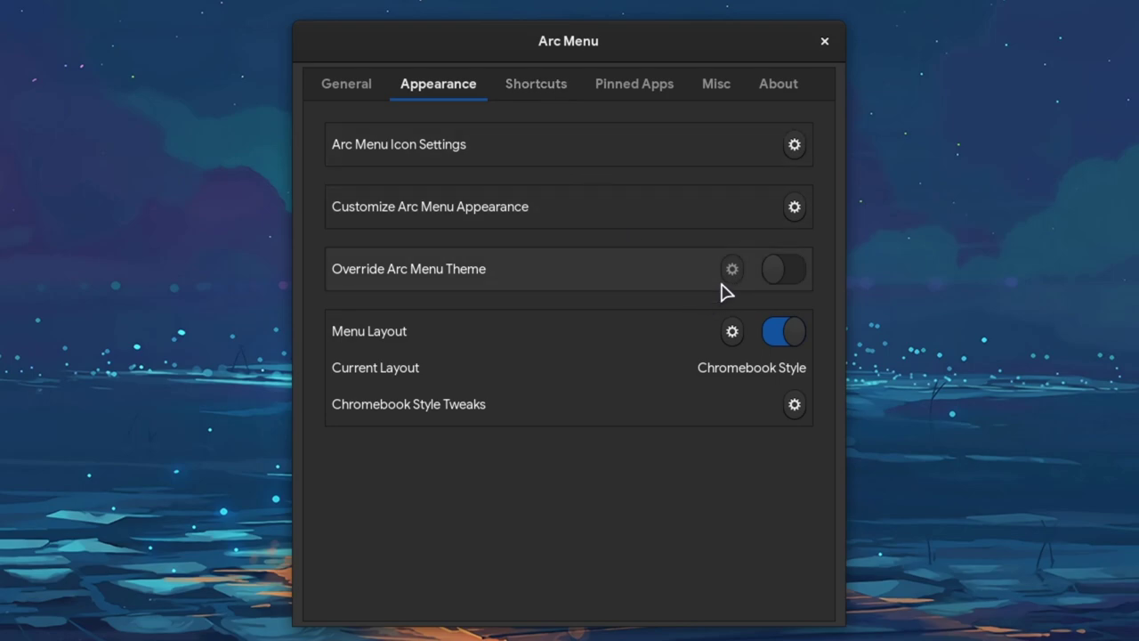
Turn on Override Arc Menu Theme with a white background and dark grey foreground.
left_click(783, 270)
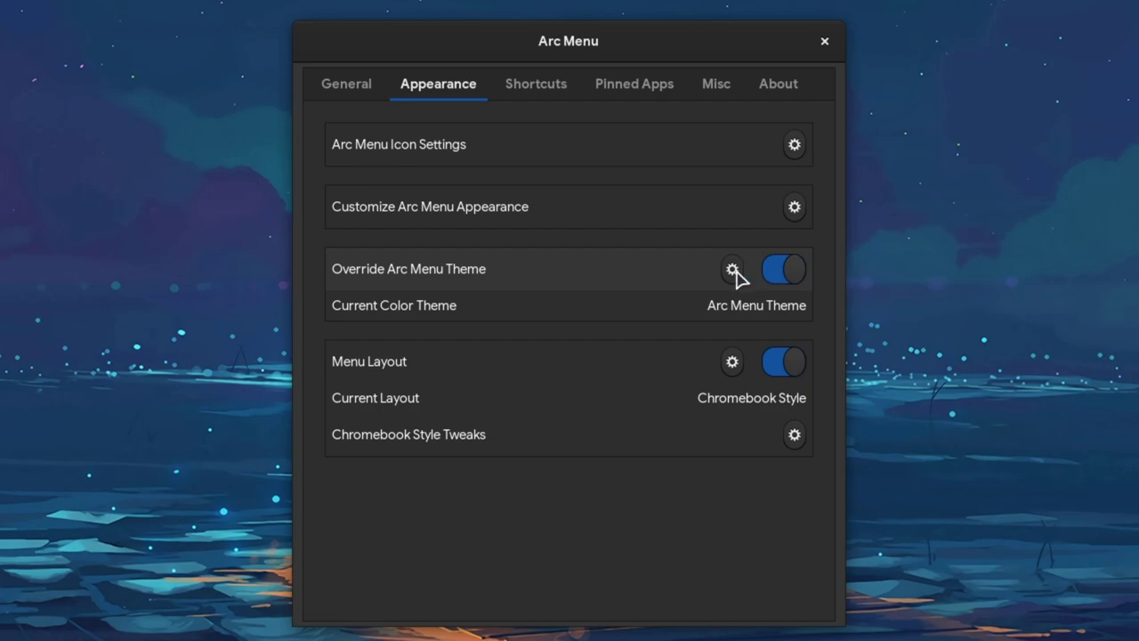
left_click(732, 271)
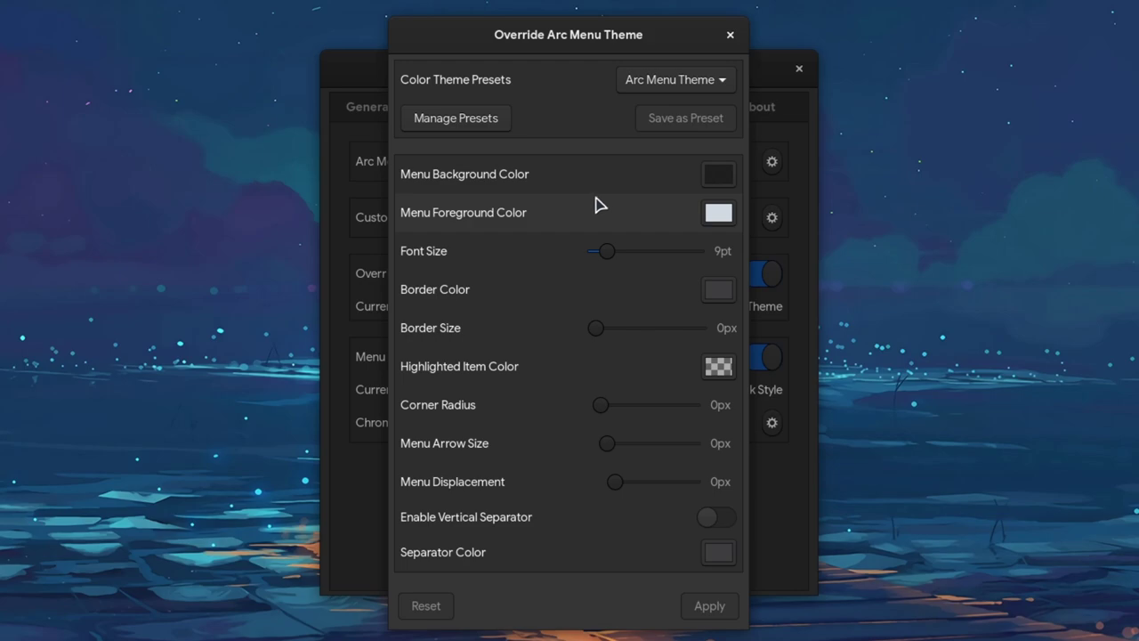
left_click(719, 176)
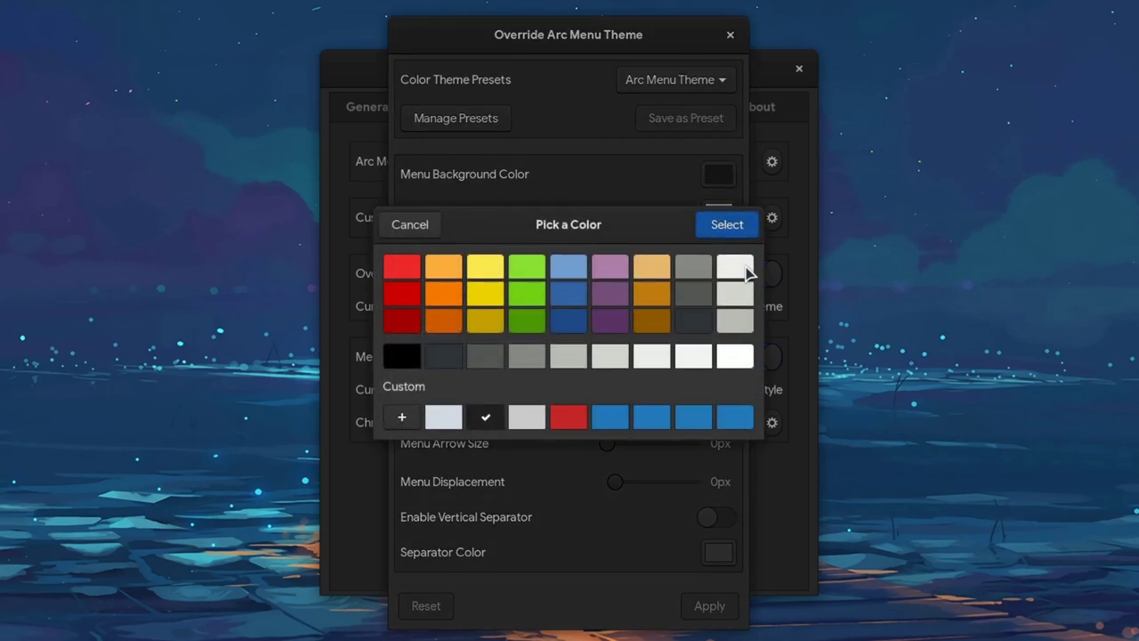
left_click(727, 225)
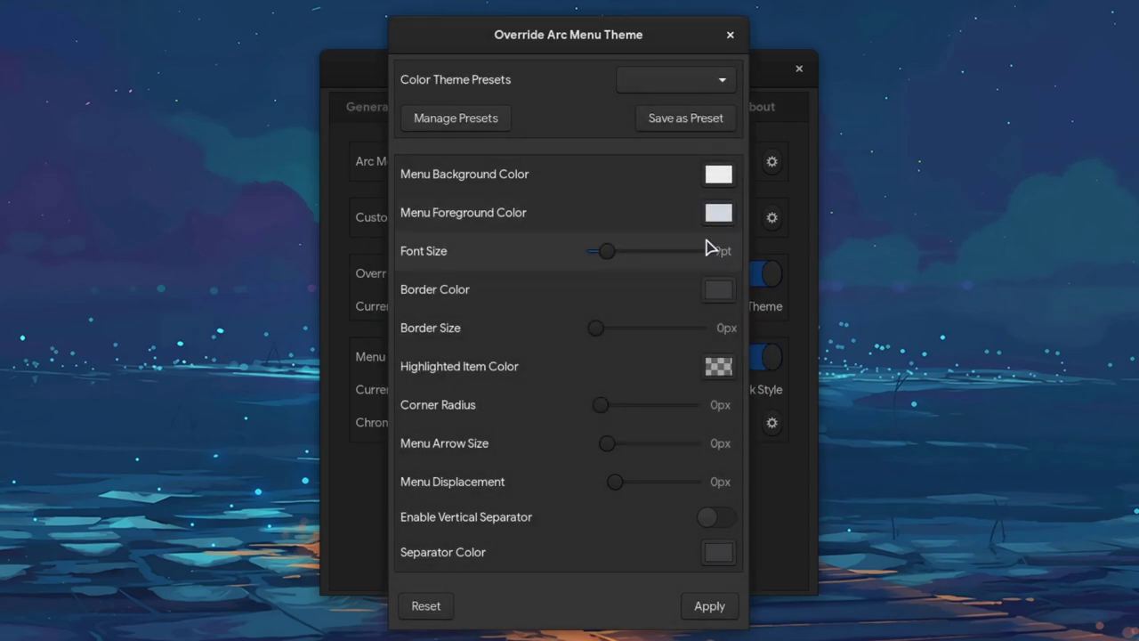
left_click(718, 216)
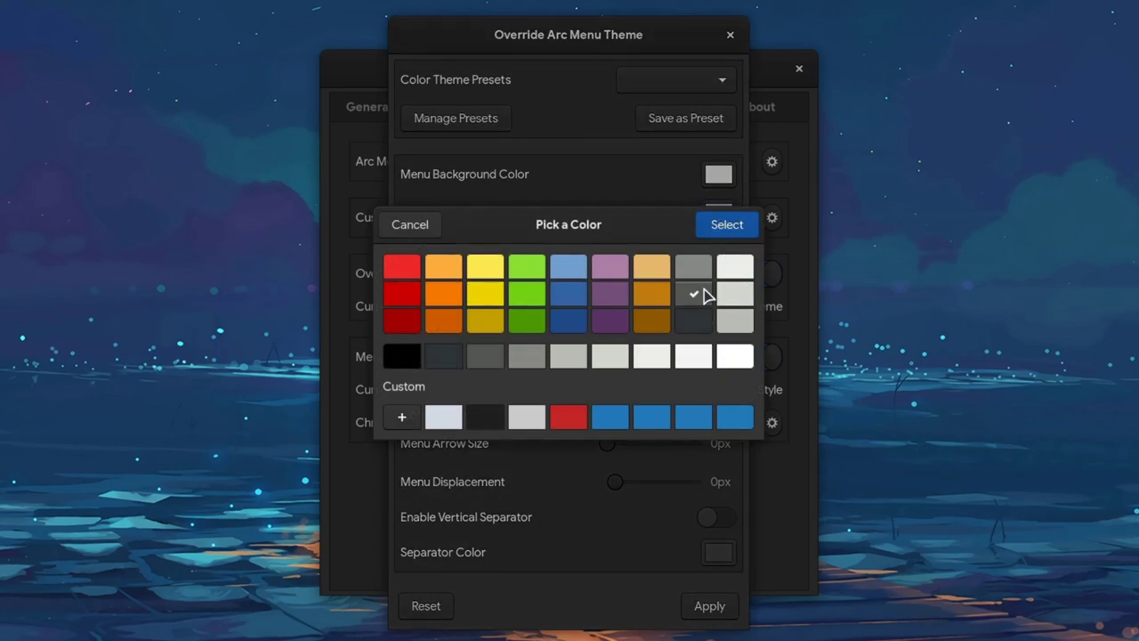
left_click(726, 226)
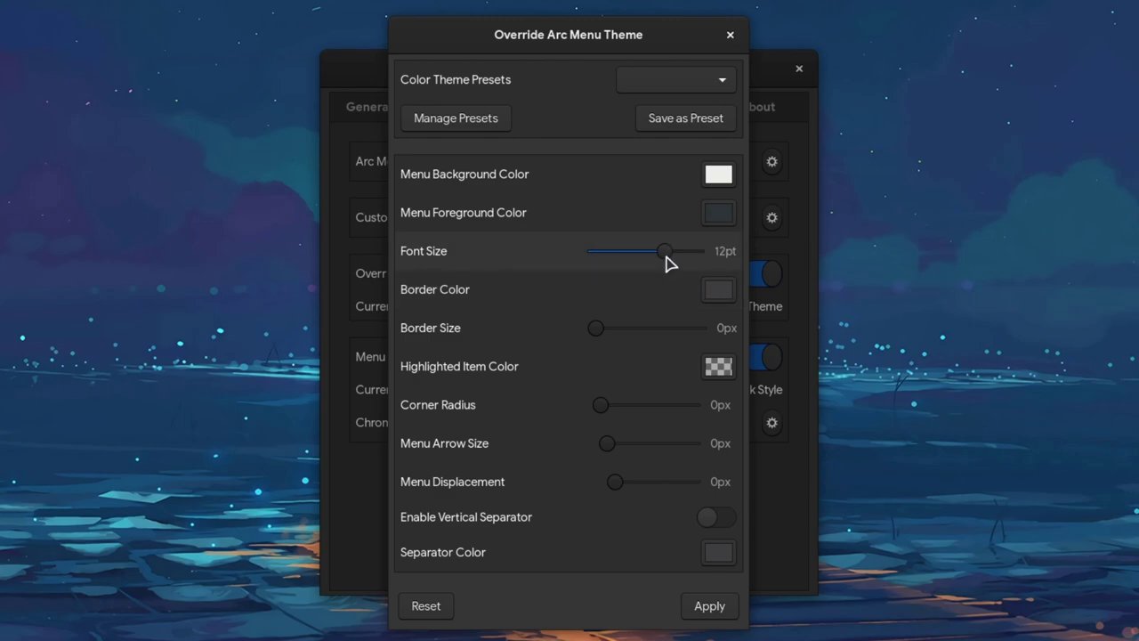
Save the colours as the preset 'Mine' and apply the theme.
left_click(670, 134)
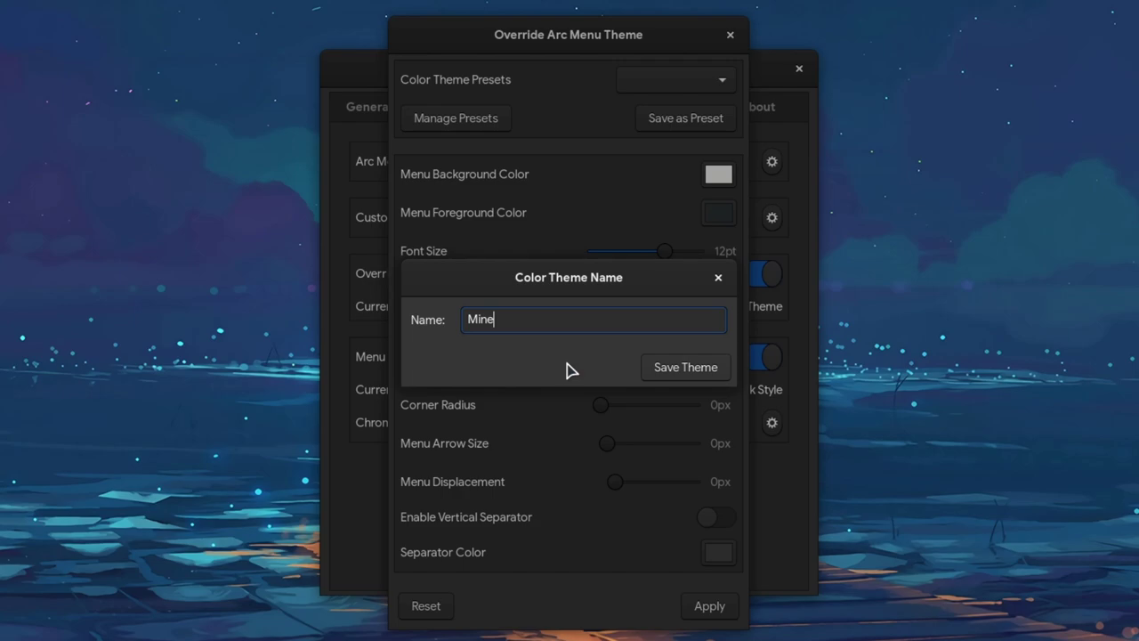
left_click(684, 368)
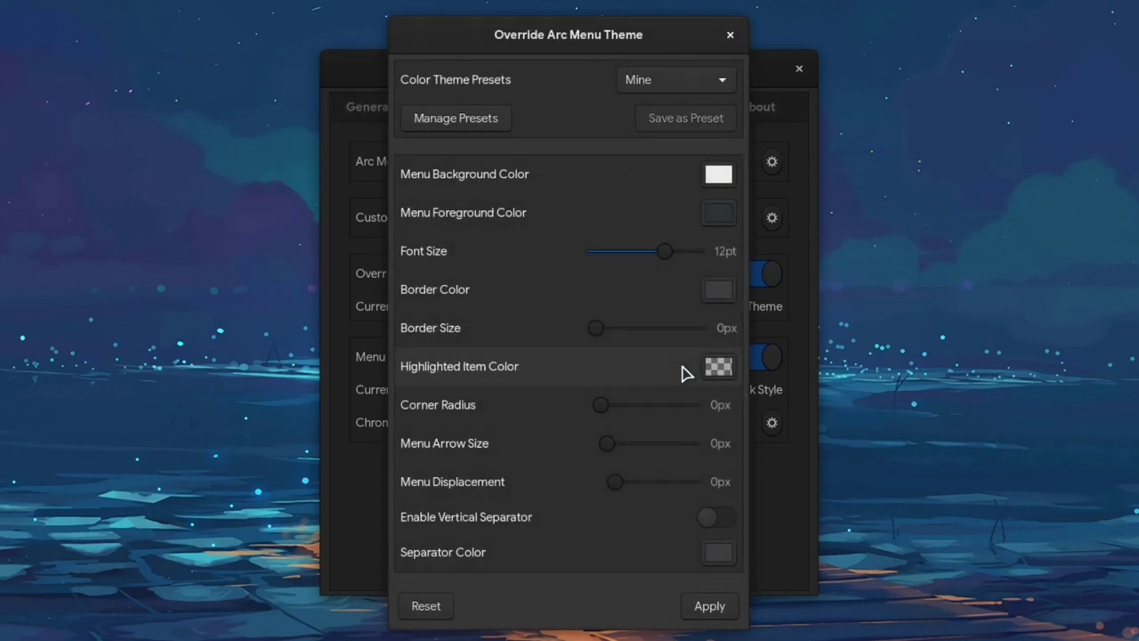
left_click(706, 606)
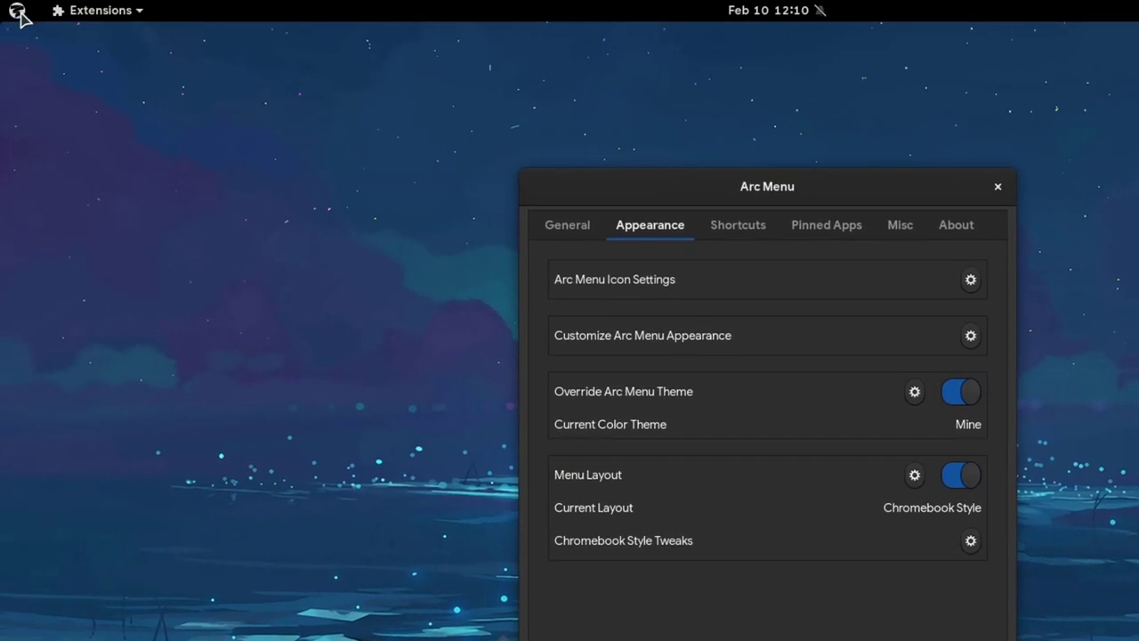
Open the menu to check the new theme, then close it.
left_click(17, 11)
scroll(169, 178, "down", 5)
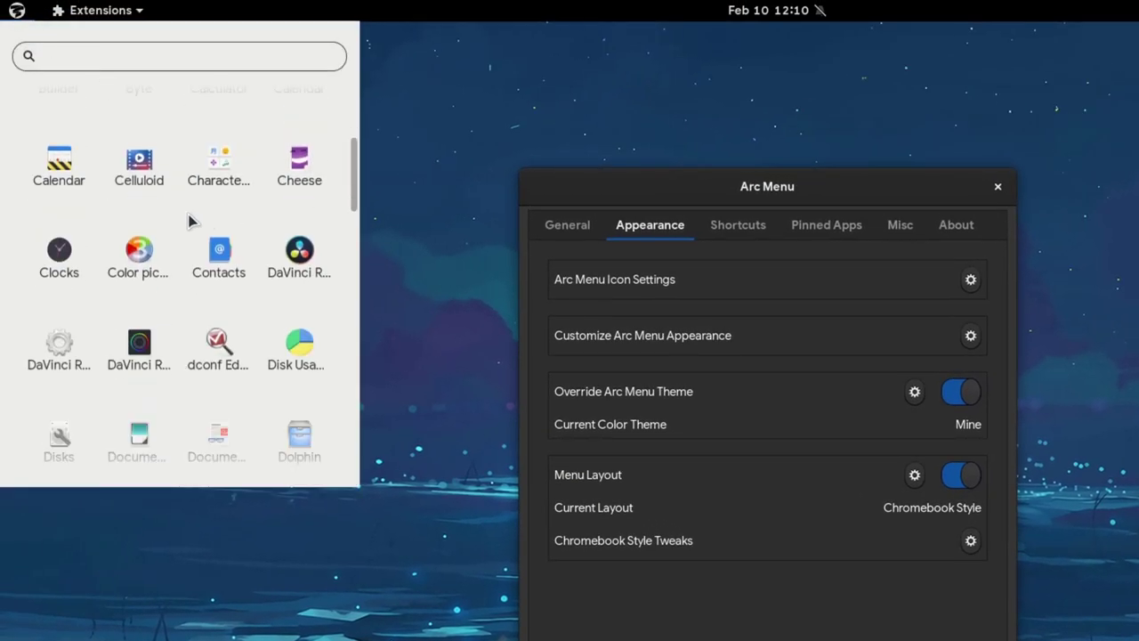
scroll(203, 223, "up", 5)
scroll(206, 218, "down", 6)
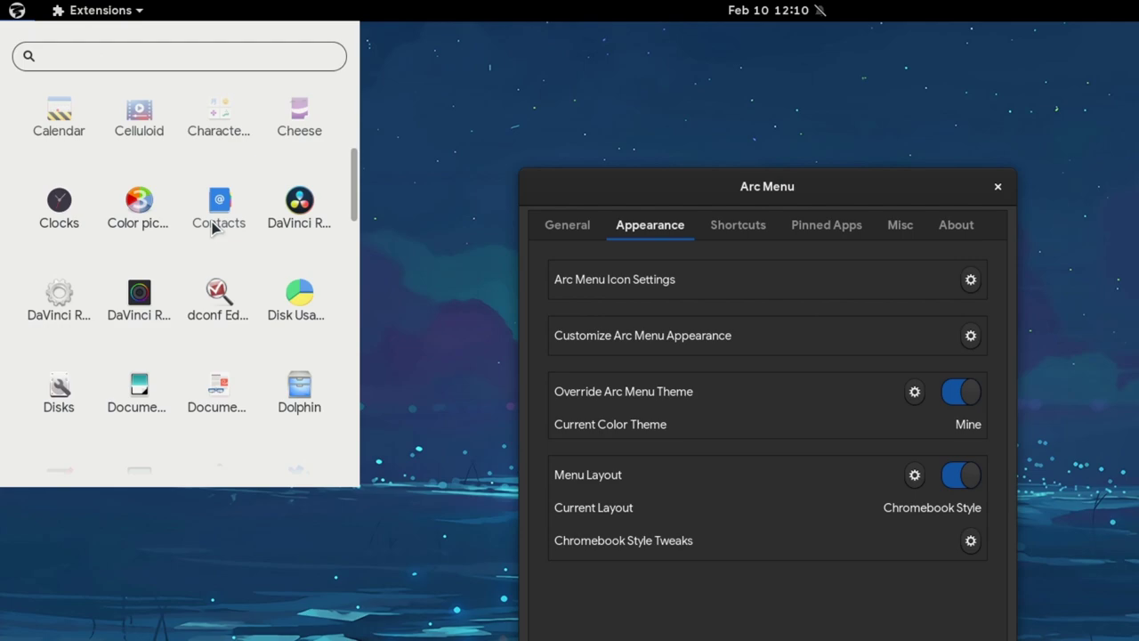
left_click(473, 261)
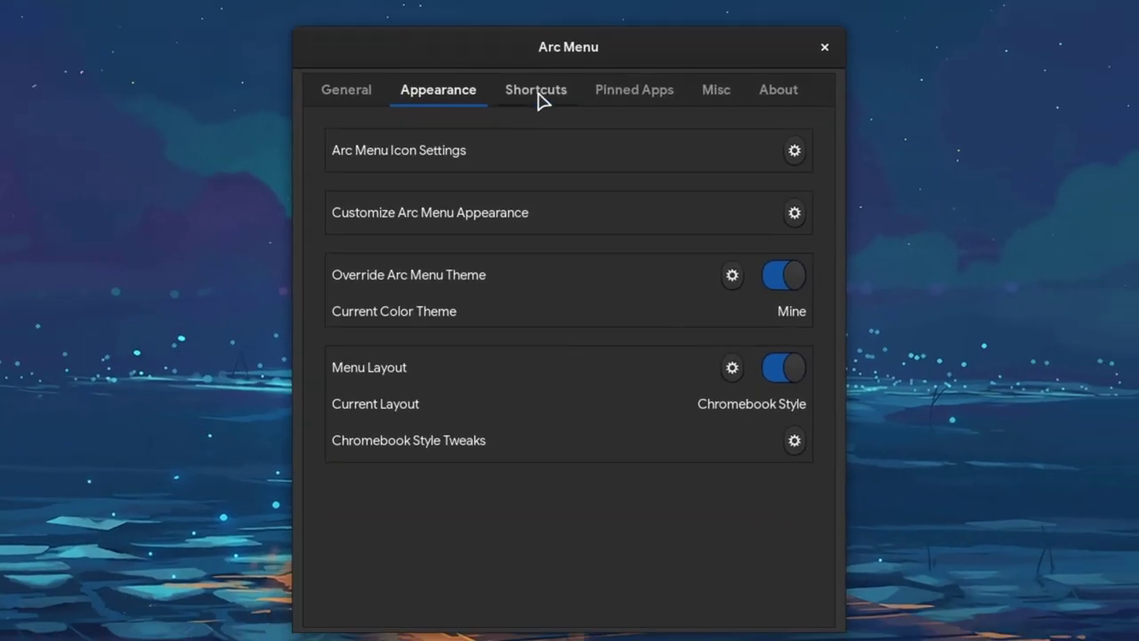
View the Shortcuts tab and its Configure Shortcuts dialog.
left_click(539, 98)
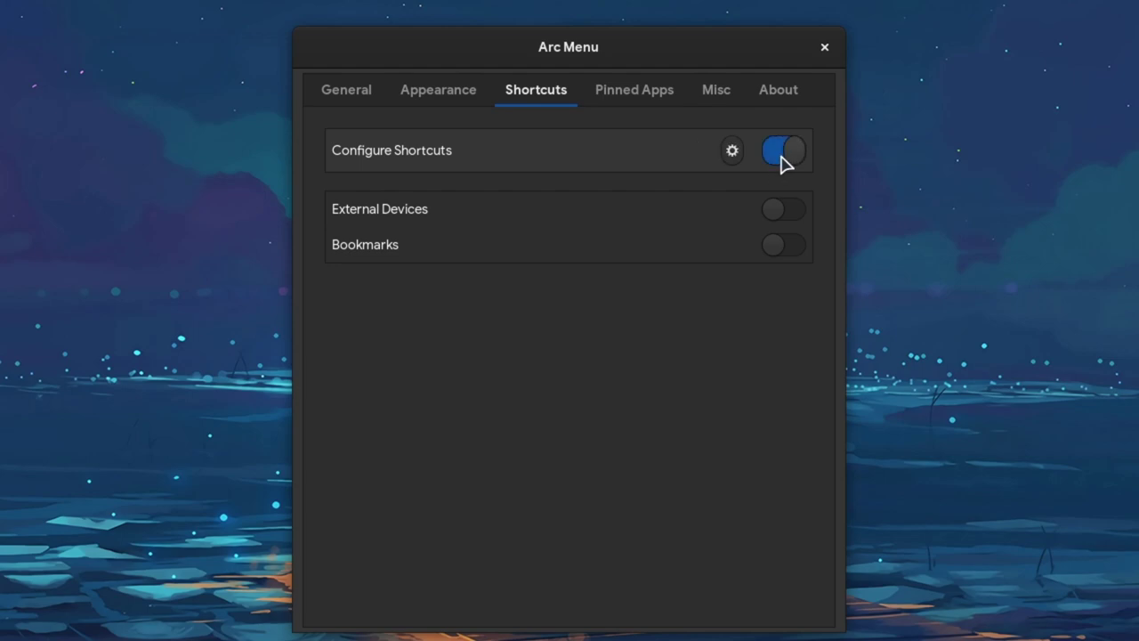
left_click(732, 151)
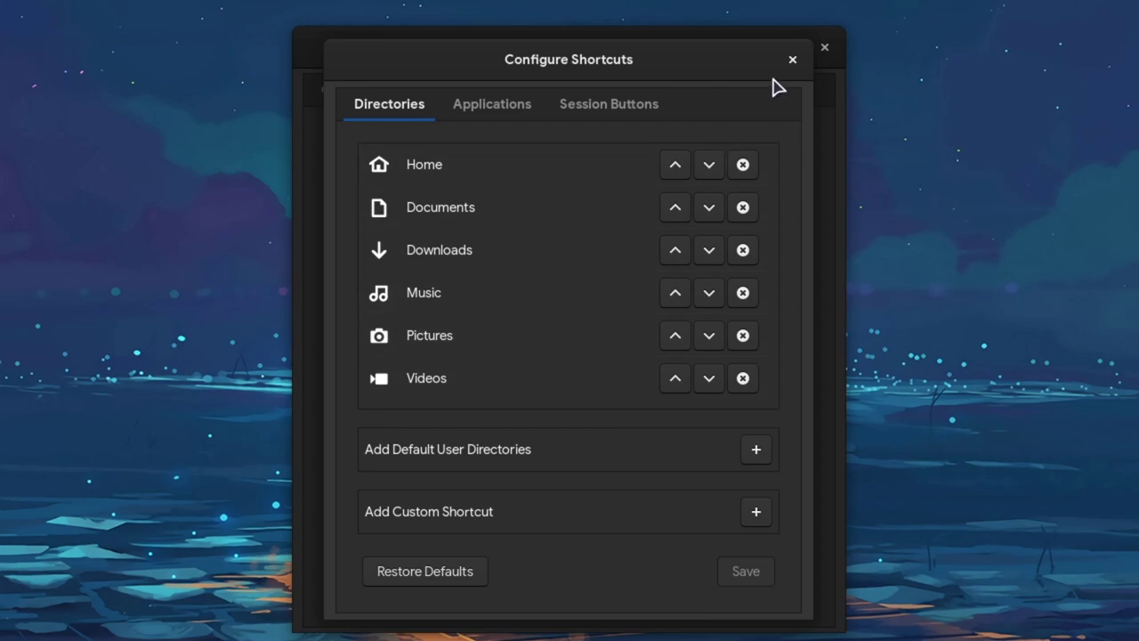
left_click(792, 60)
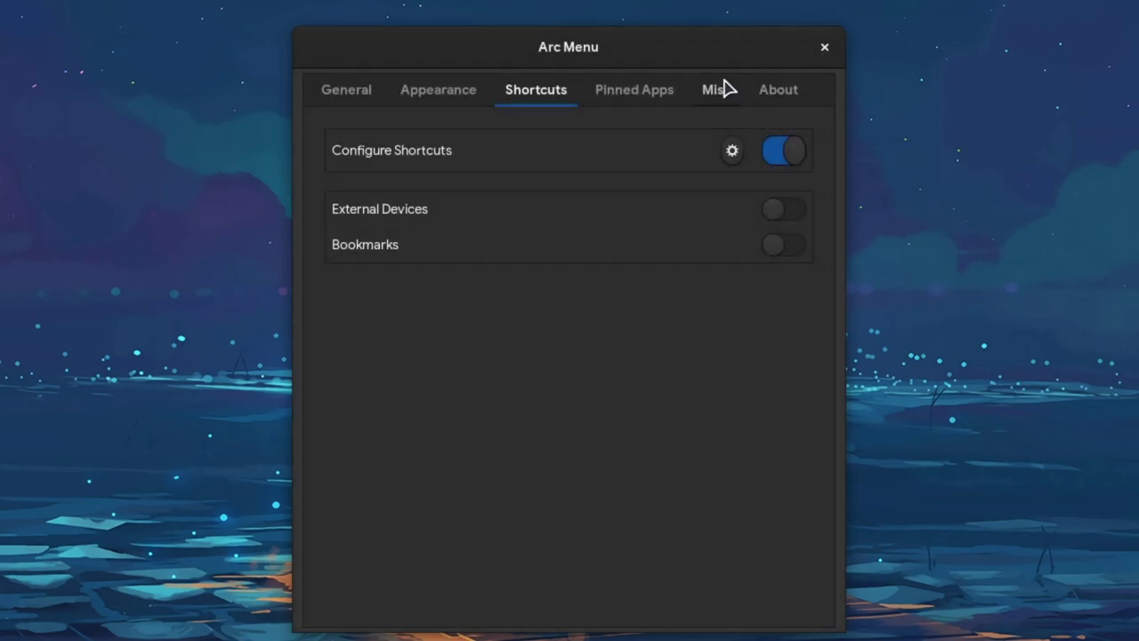
Browse the Pinned Apps tab's Add More Apps list without adding anything.
left_click(652, 92)
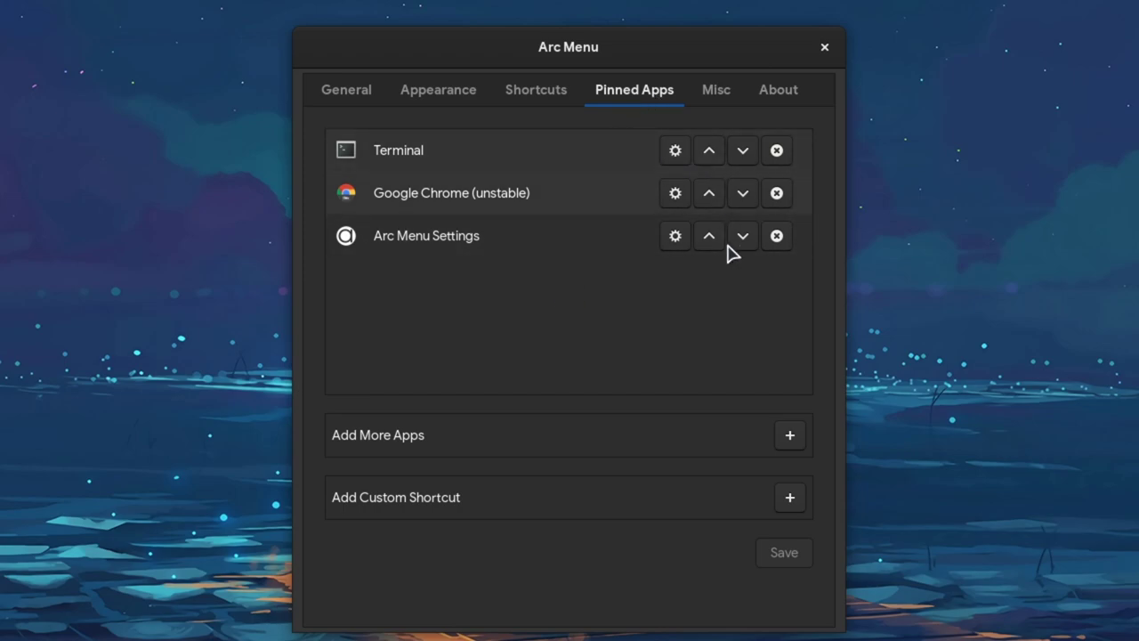
left_click(790, 436)
scroll(655, 374, "down", 5)
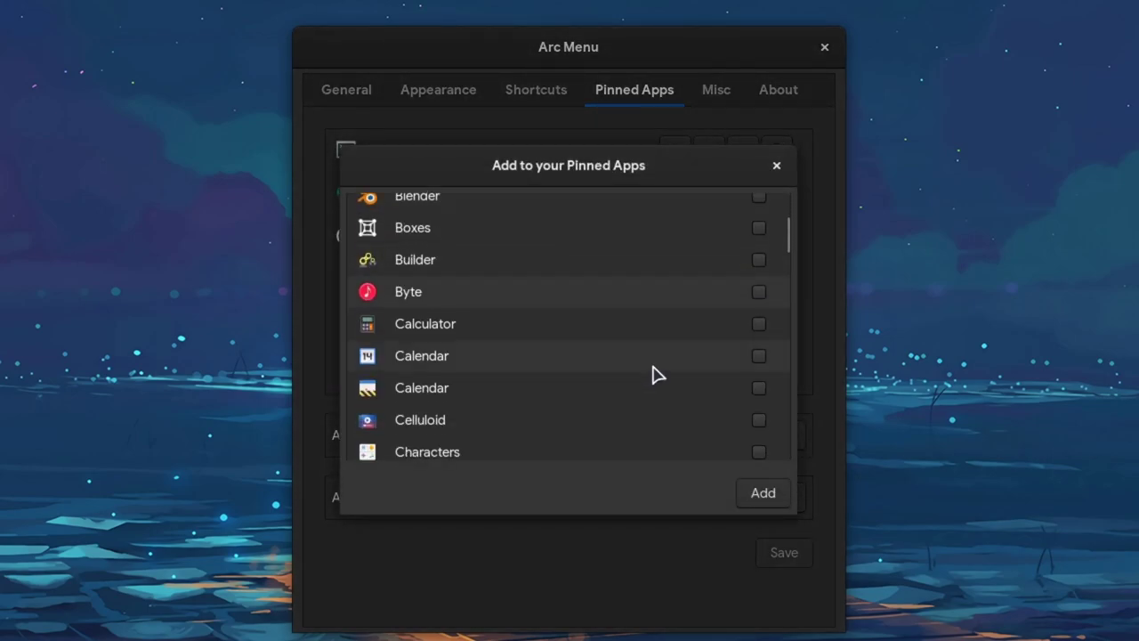
scroll(652, 373, "down", 3)
left_click(776, 167)
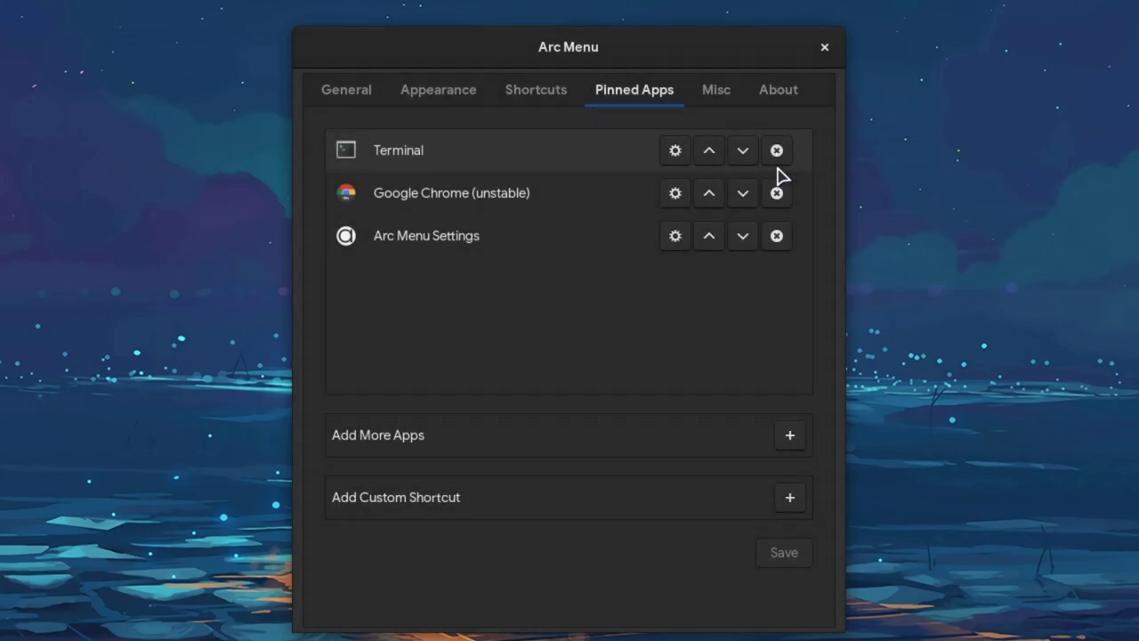
View the export/import and About pages, then close Arc Menu Settings.
left_click(718, 93)
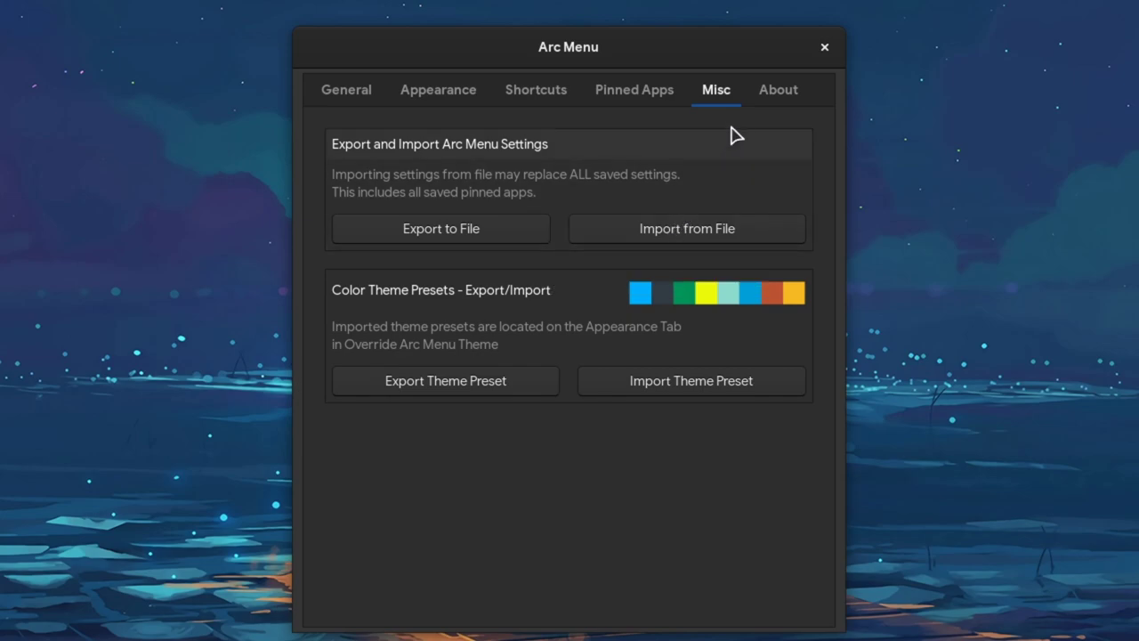
left_click(767, 91)
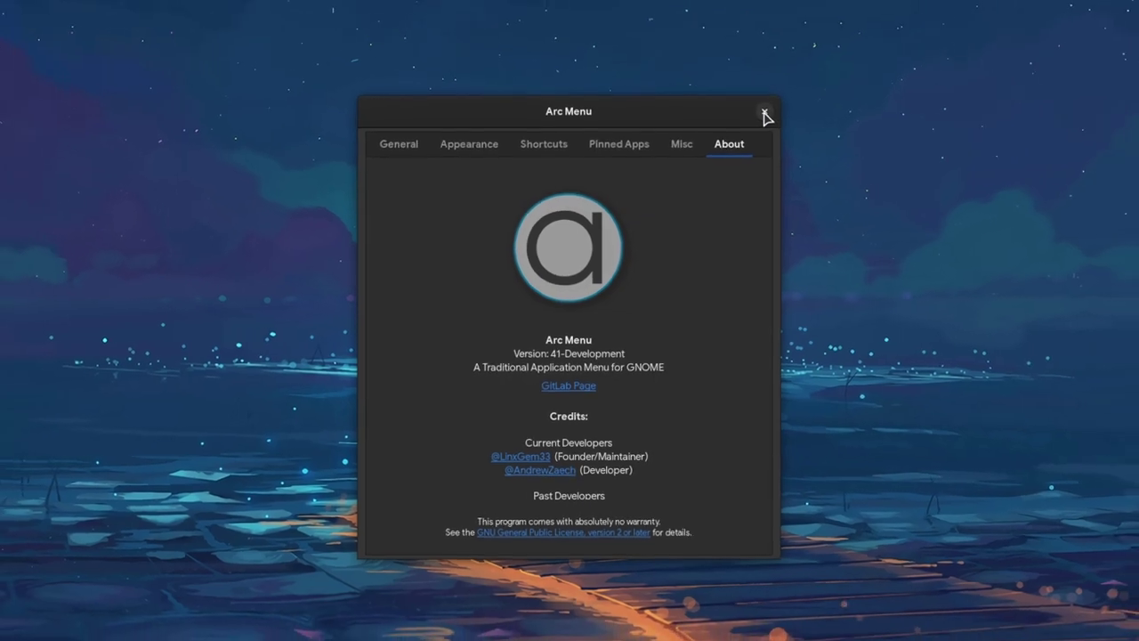
left_click(753, 124)
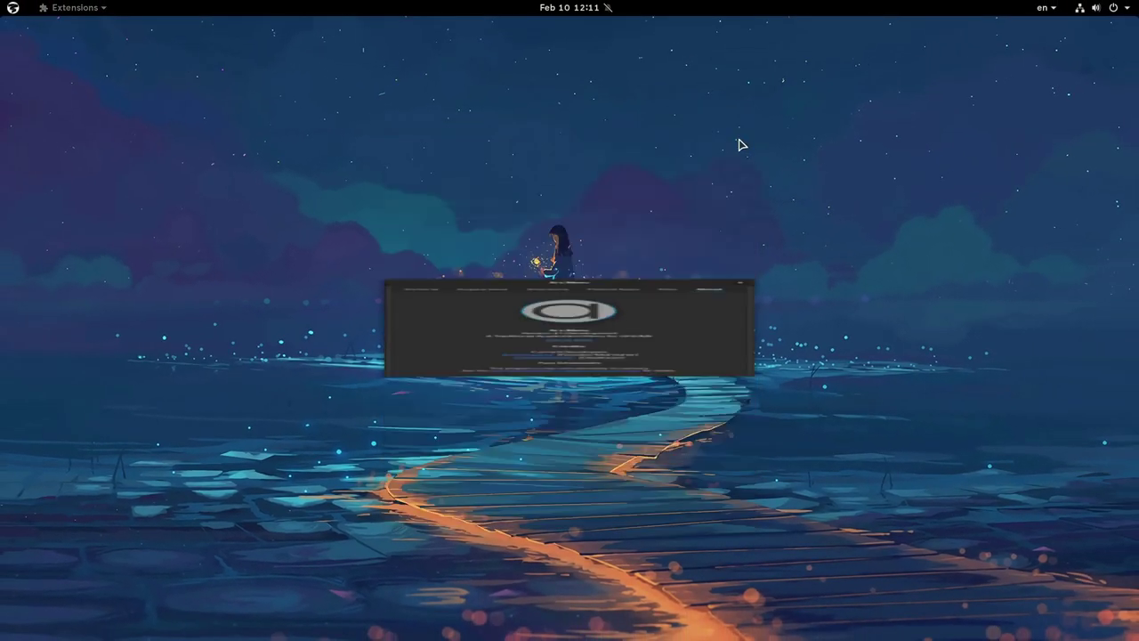
Browse the Accessories category, search 'box' and clear it, then close the menu.
left_click(12, 7)
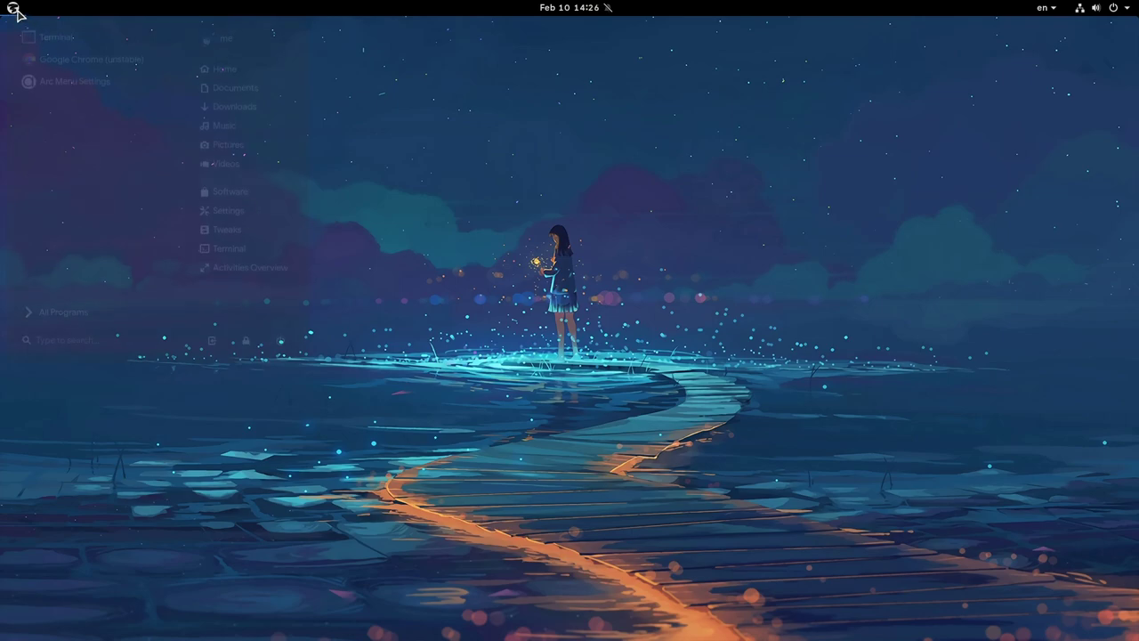
left_click(58, 321)
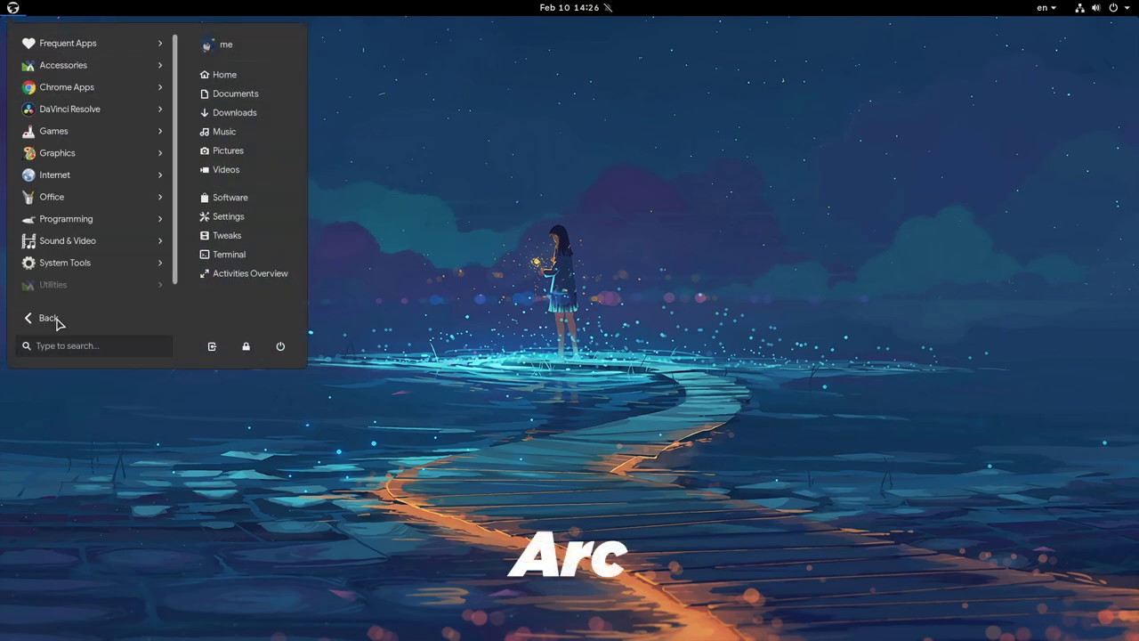
left_click(100, 68)
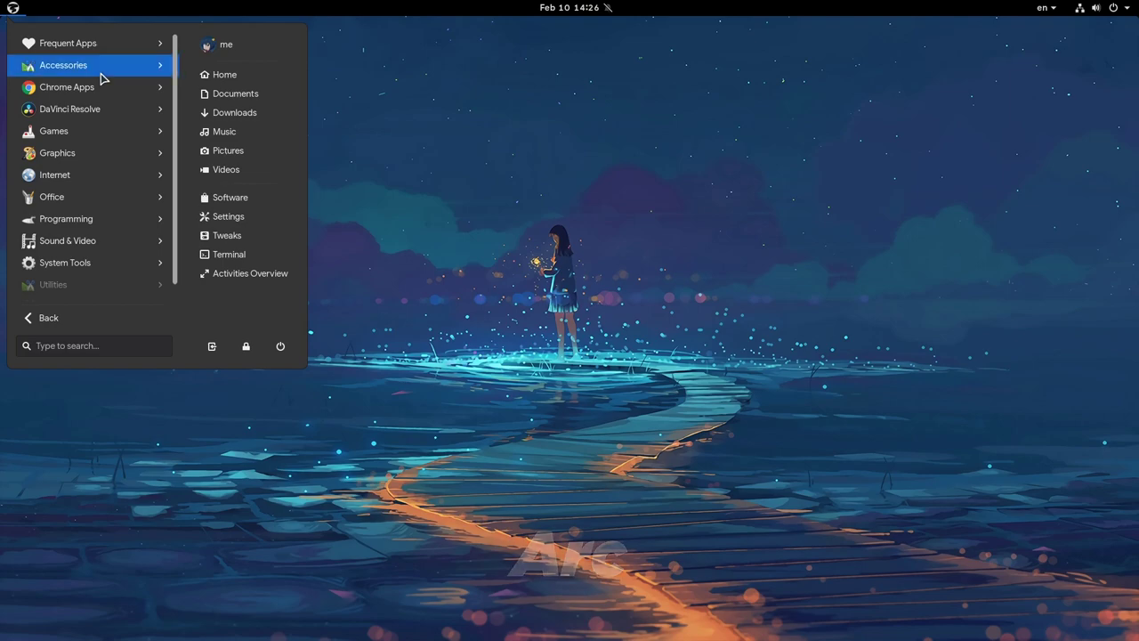
left_click(49, 319)
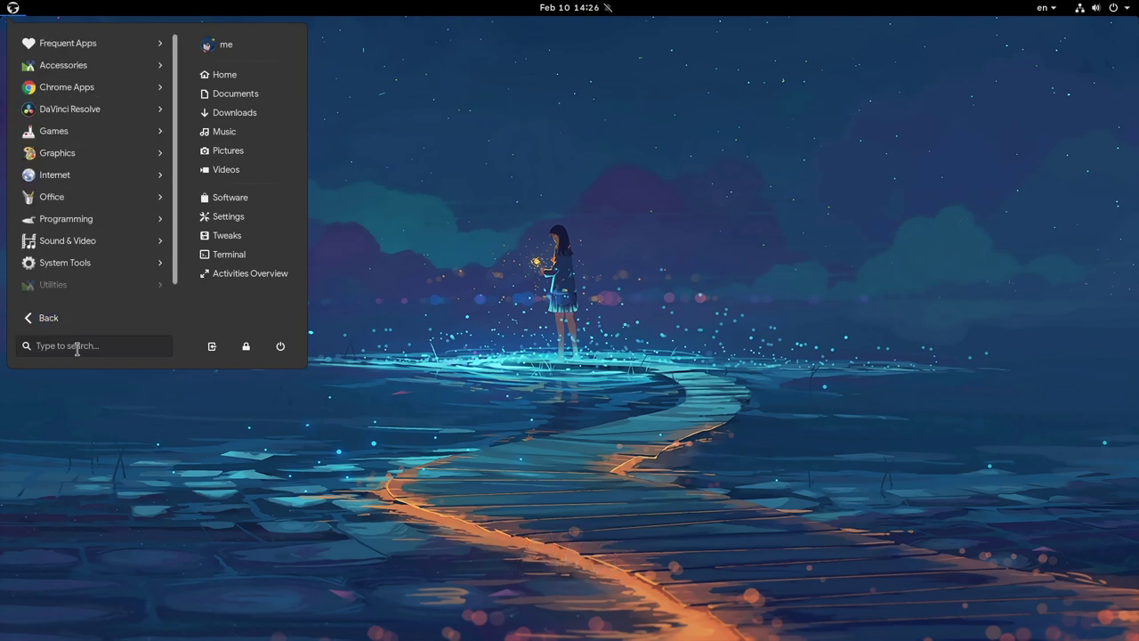
type("boxes")
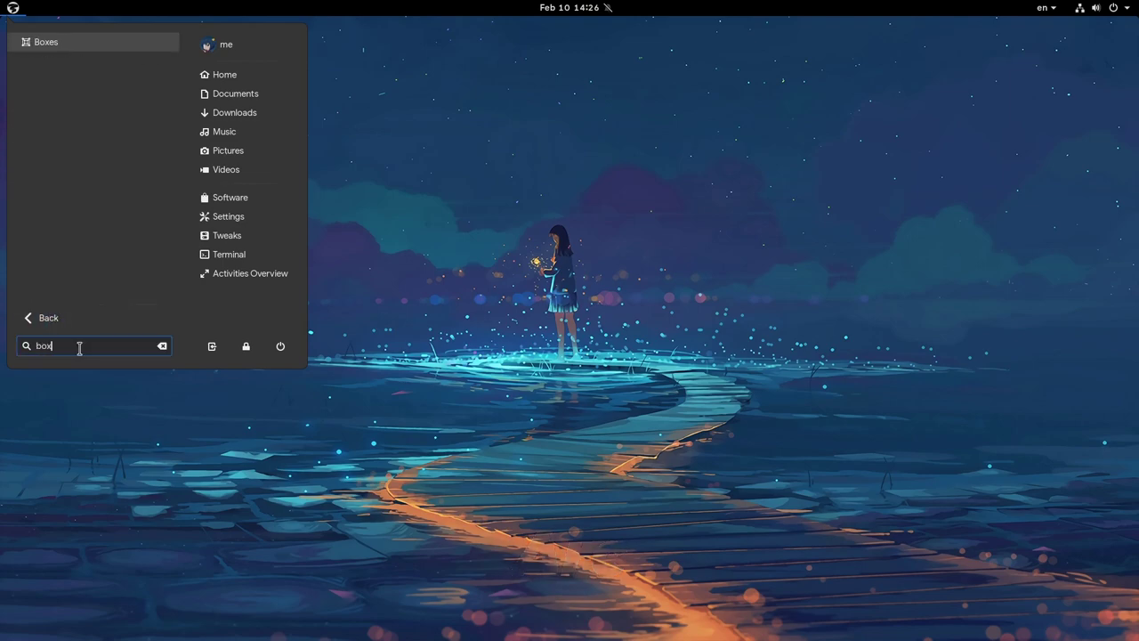
left_click(162, 346)
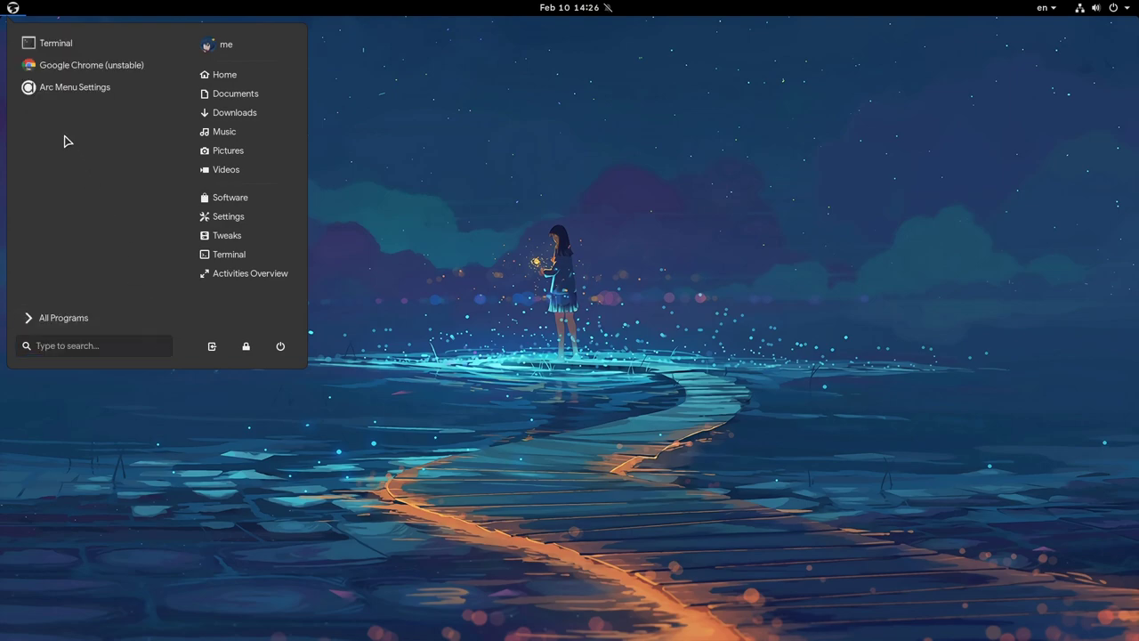
left_click(16, 11)
Reopen the menu in its new layout, search 'bo', then close it.
left_click(16, 11)
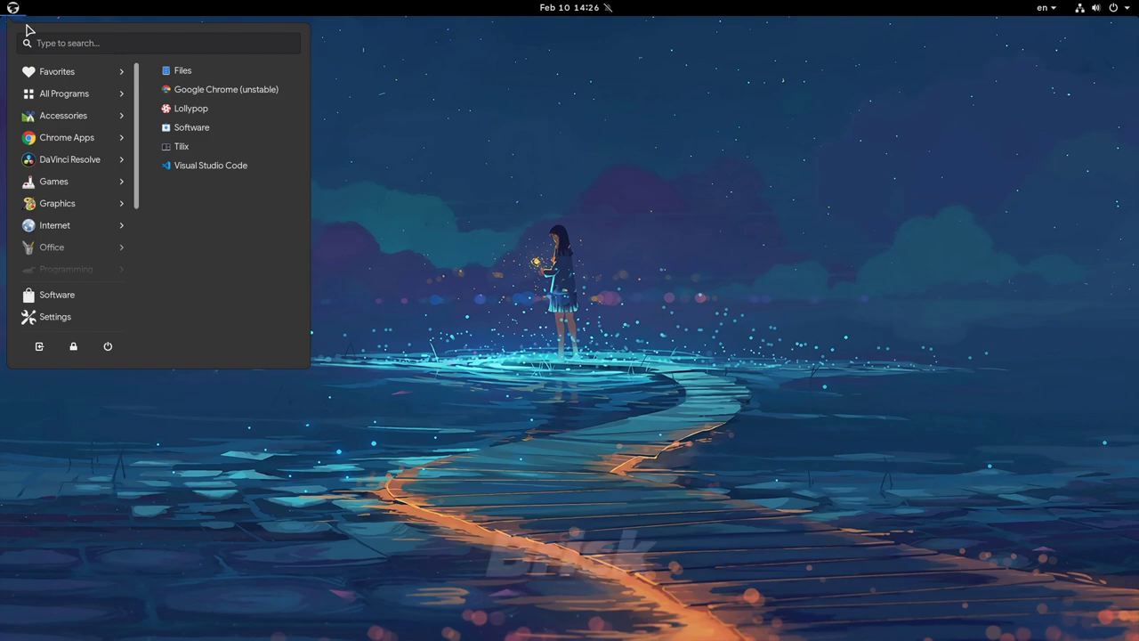
scroll(92, 147, "down", 3)
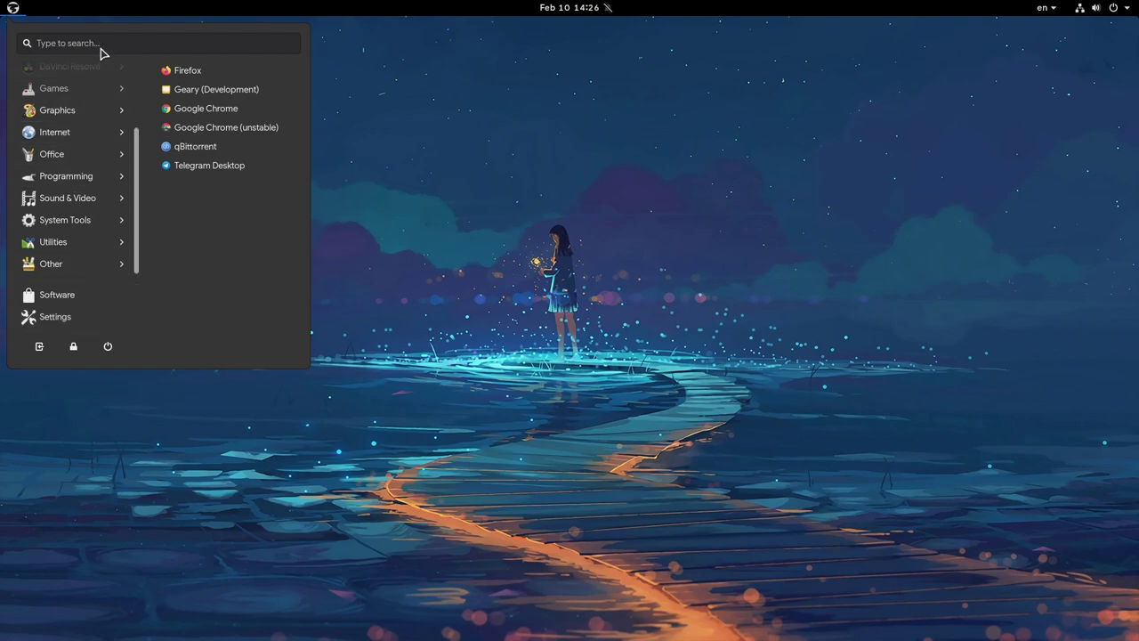
type("boxes")
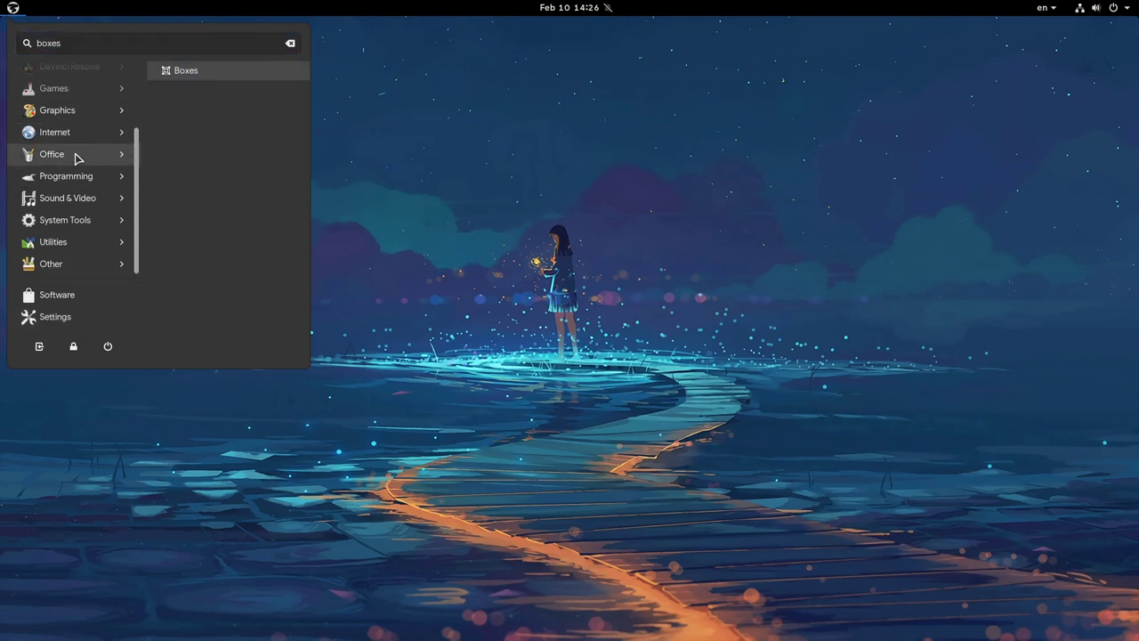
scroll(73, 160, "up", 3)
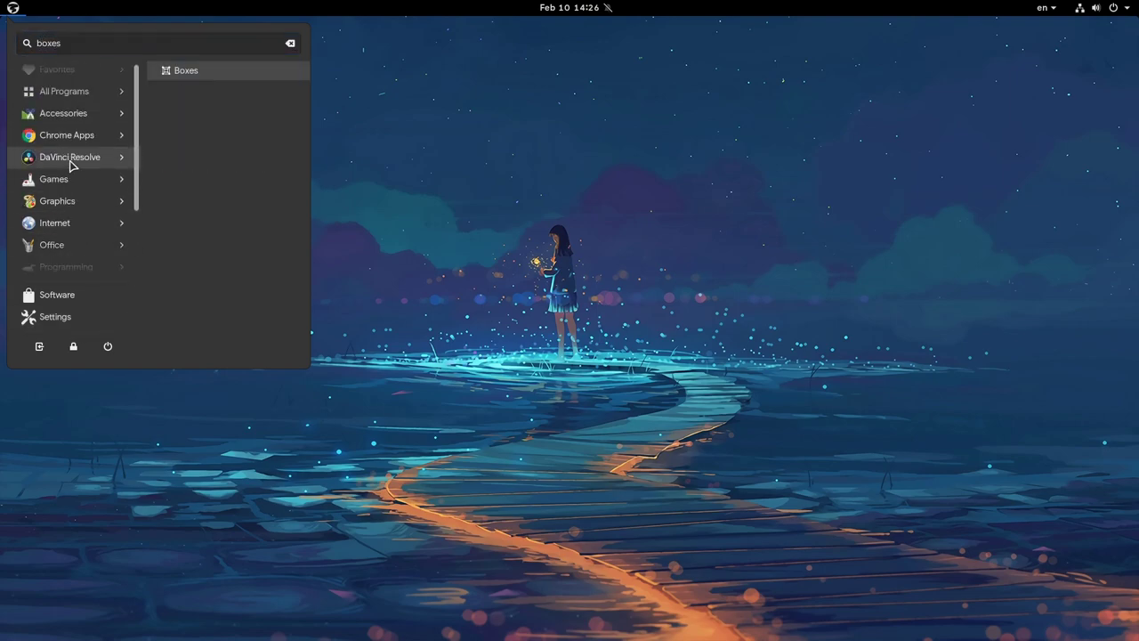
left_click(11, 8)
Search 'as' in the Whisker-layout menu, then close it.
left_click(12, 8)
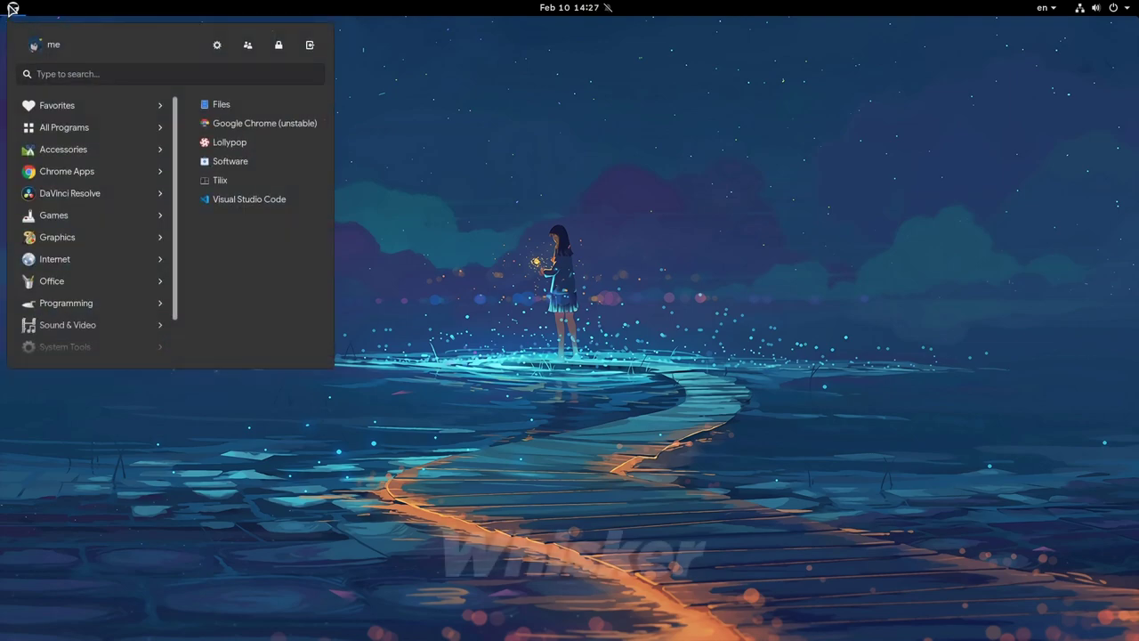
scroll(69, 158, "down", 2)
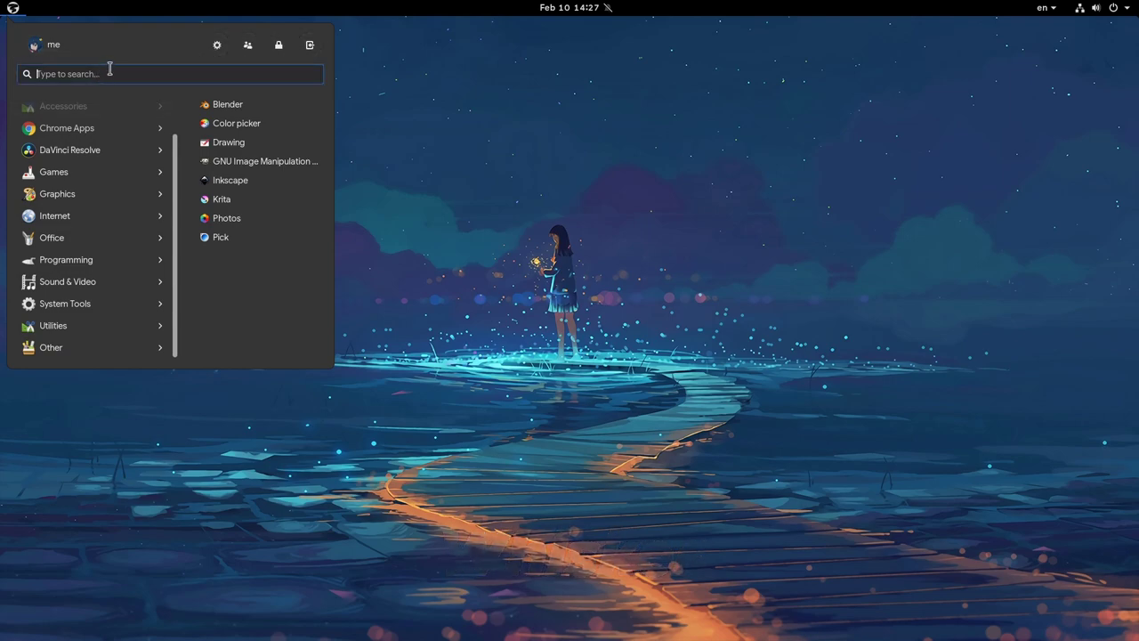
type("a")
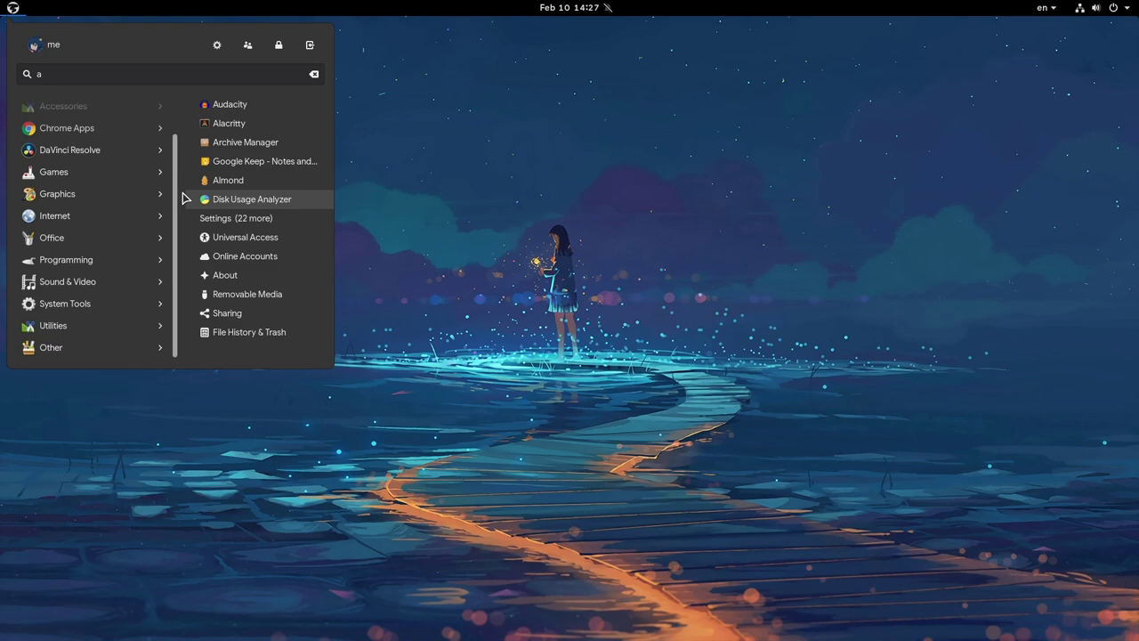
type("s")
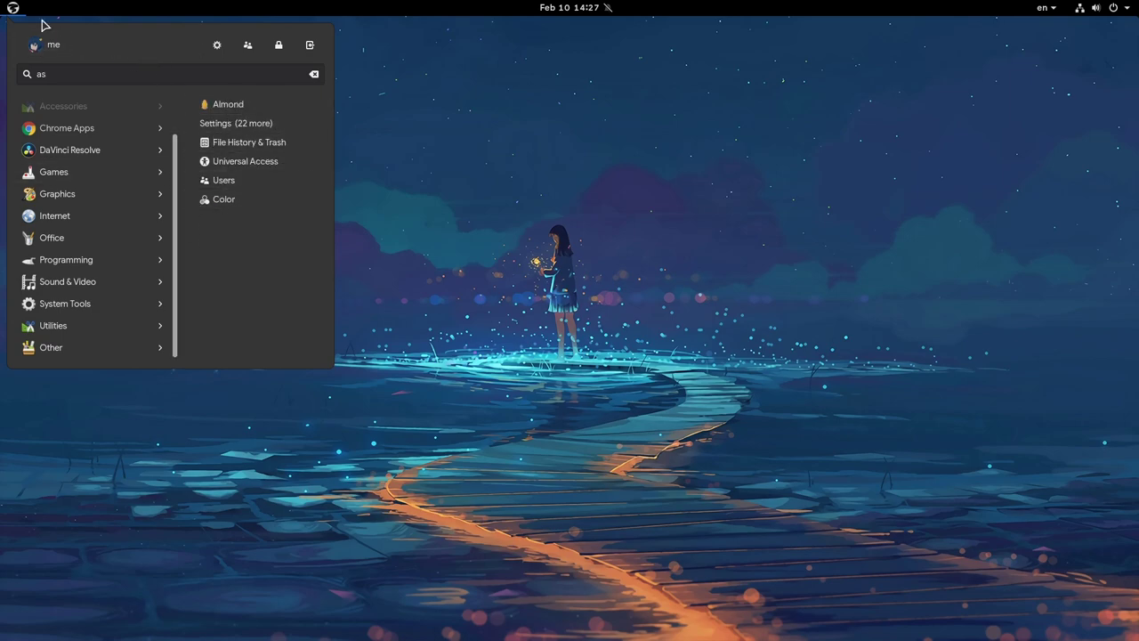
left_click(11, 11)
Browse the Graphics and Internet categories in the GNOME-layout menu, then close it.
left_click(14, 9)
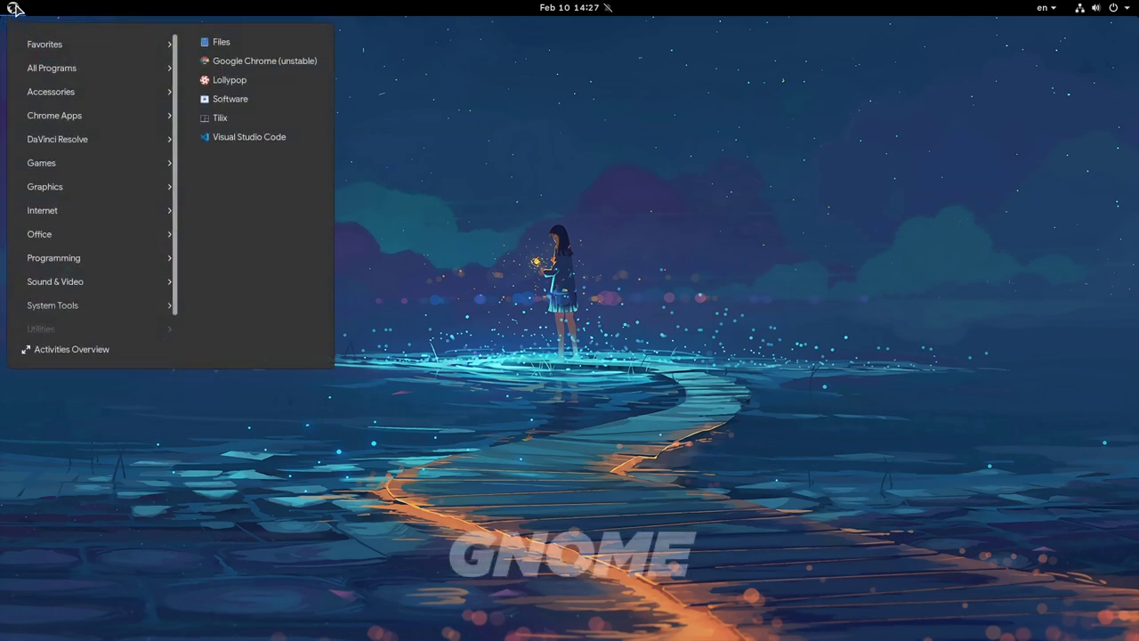
scroll(98, 195, "down", 1)
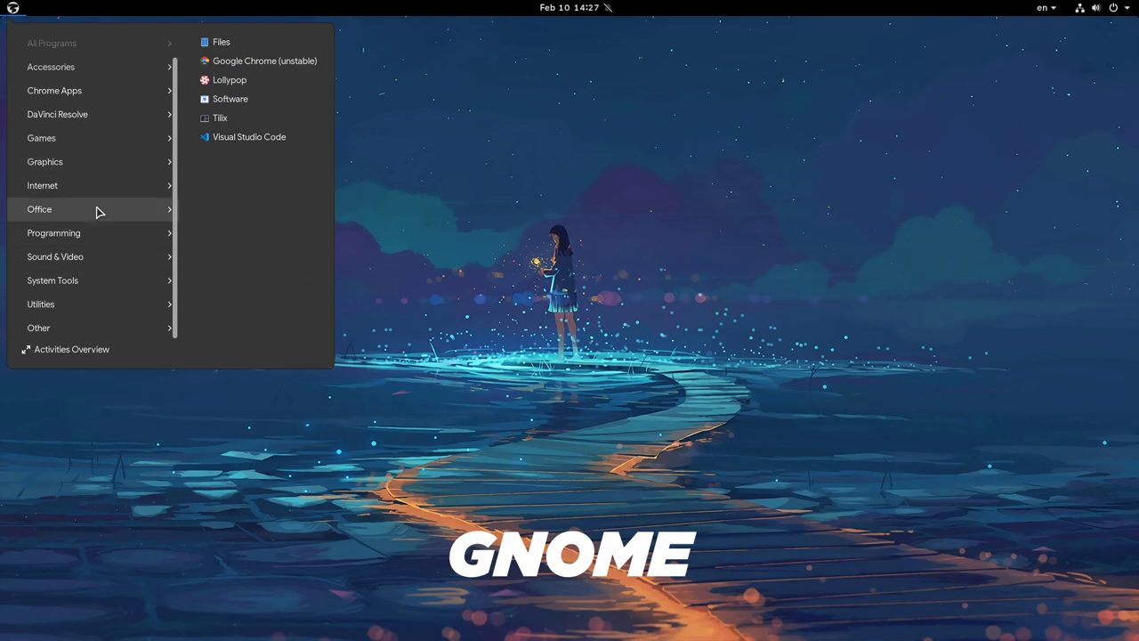
left_click(84, 165)
left_click(89, 189)
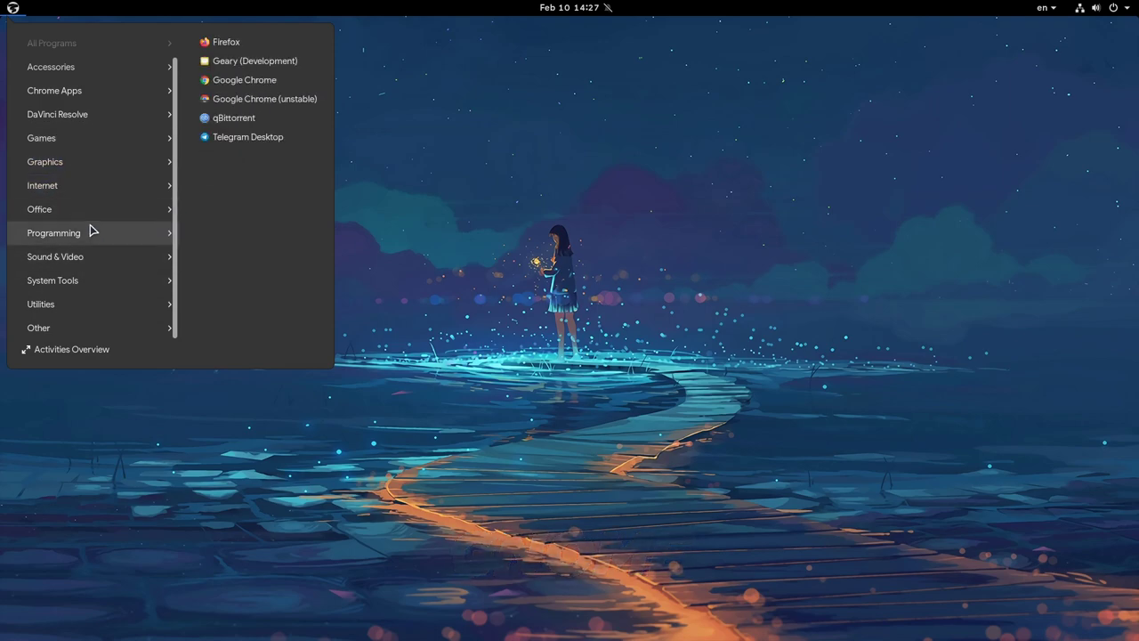
scroll(92, 303, "up", 1)
mouse_move(94, 125)
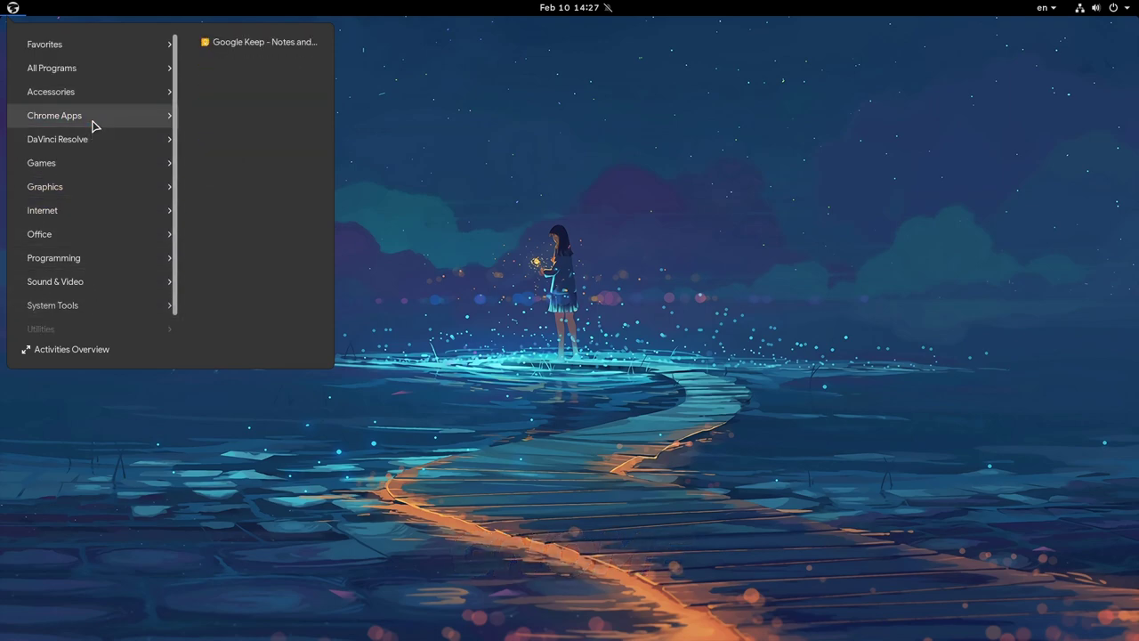
left_click(16, 9)
Open the Mint-layout menu, search 'a', and clear the query.
left_click(16, 9)
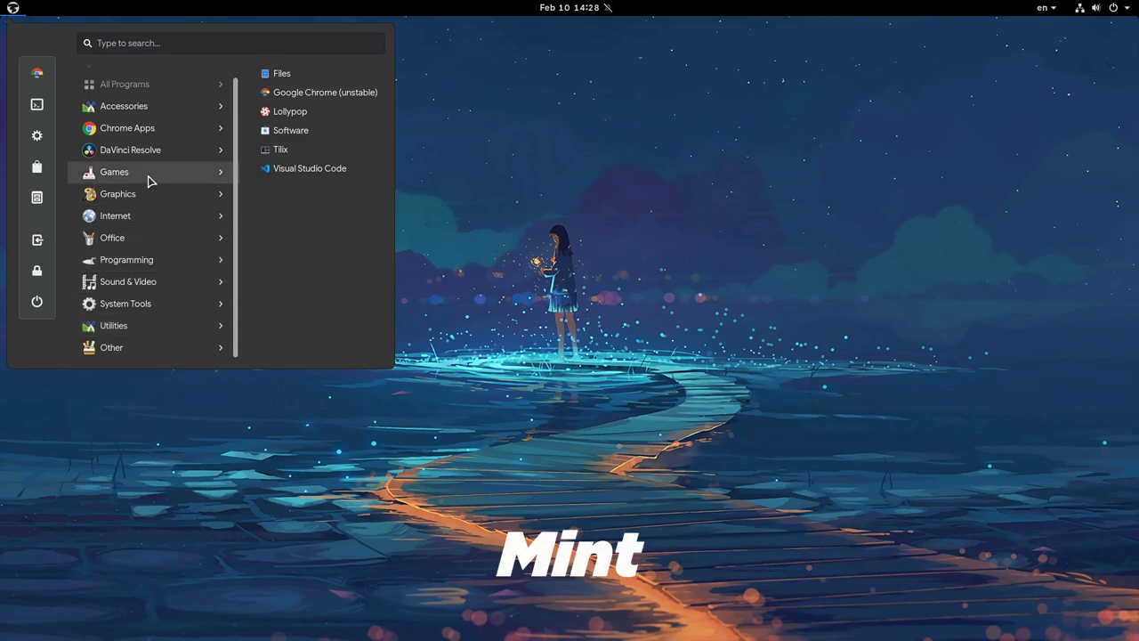
mouse_move(149, 181)
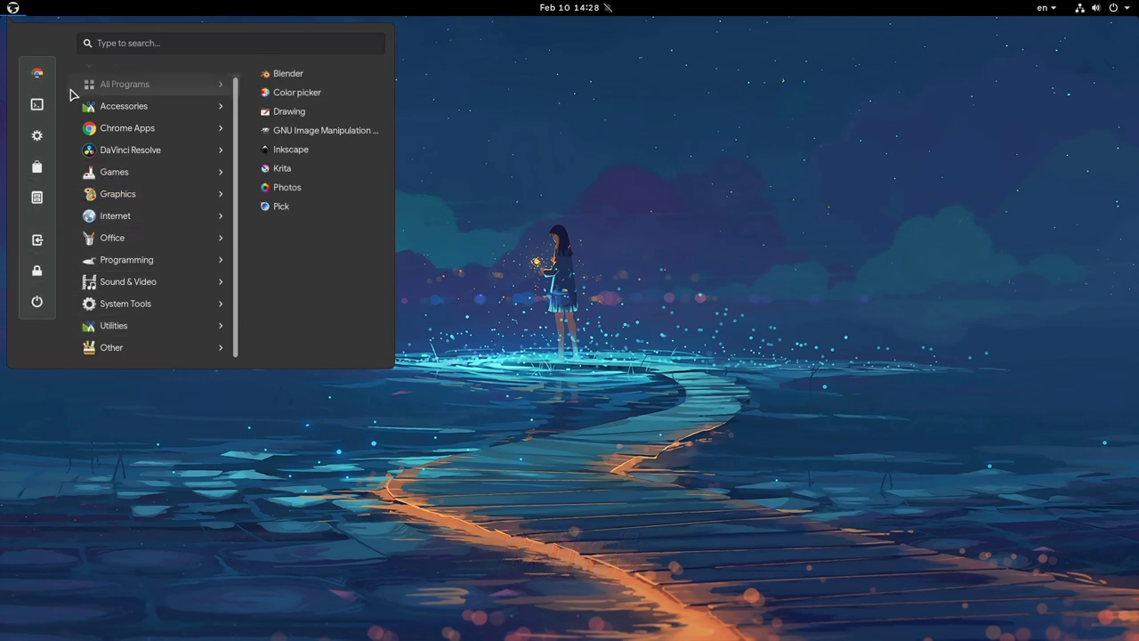
type("a")
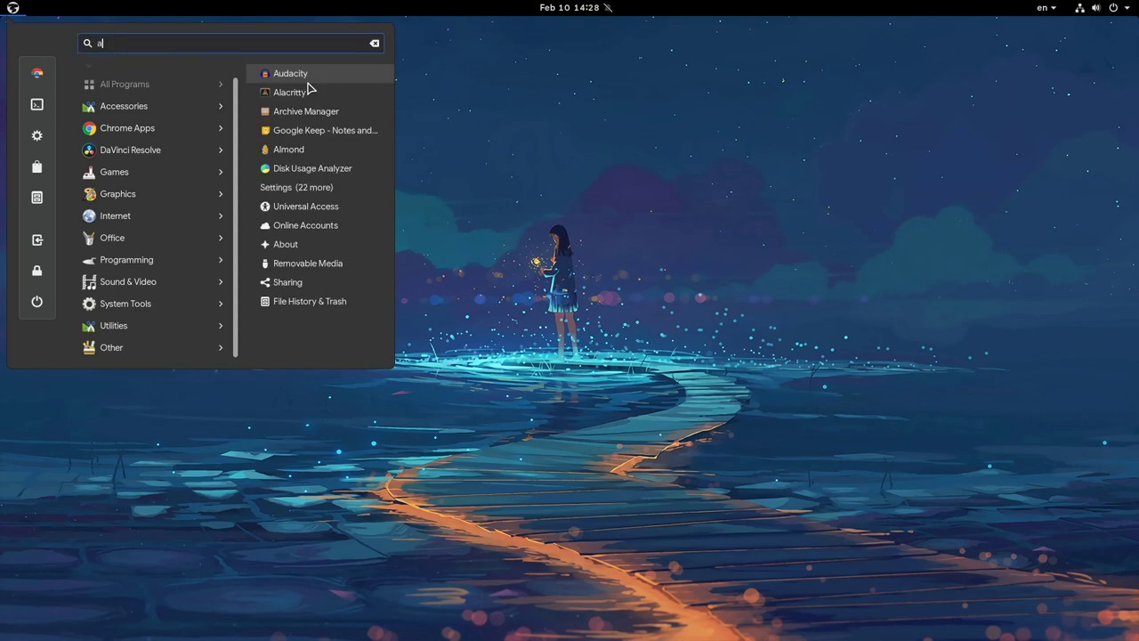
left_click(374, 43)
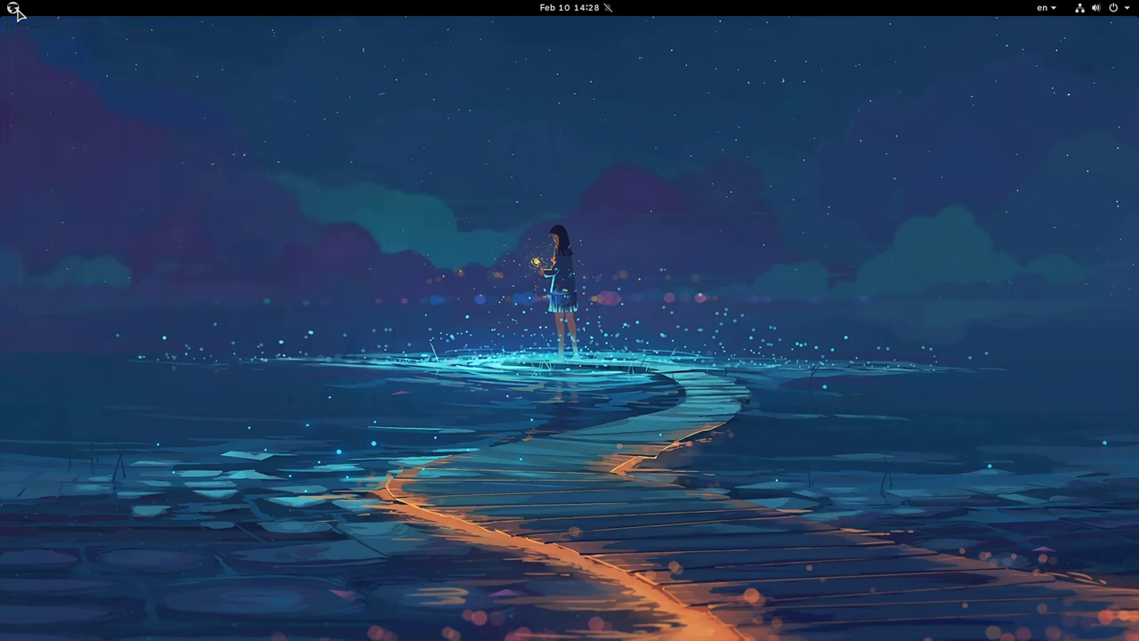
Search 'g' in the Elementary grid menu, clear it, and close the menu.
left_click(13, 9)
scroll(176, 169, "down", 5)
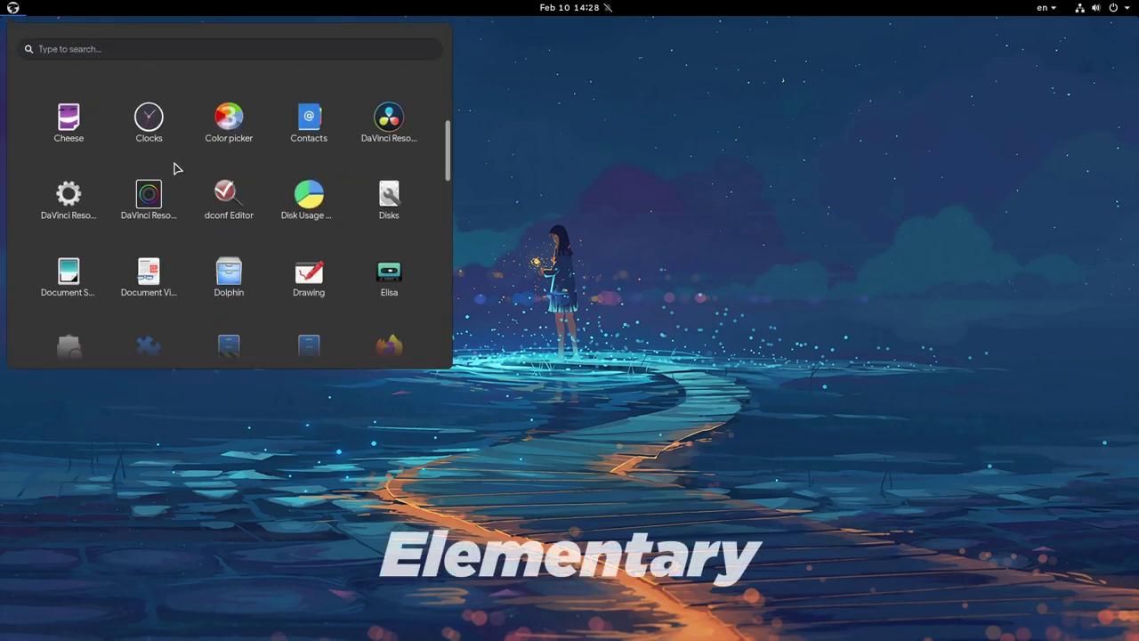
scroll(170, 142, "up", 3)
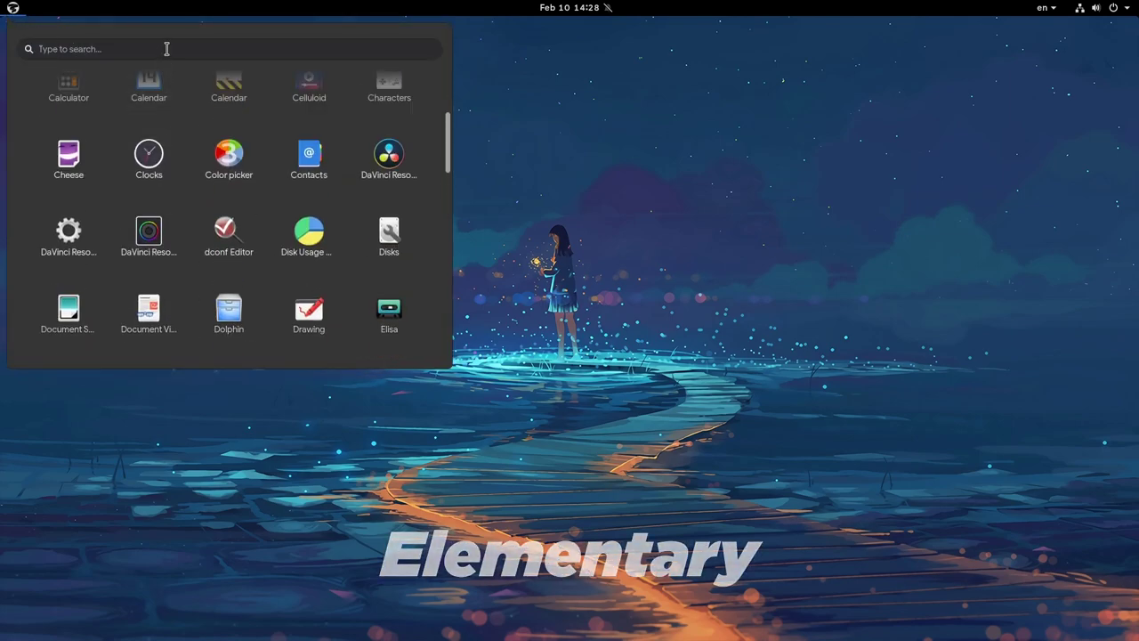
left_click(166, 48)
type("g")
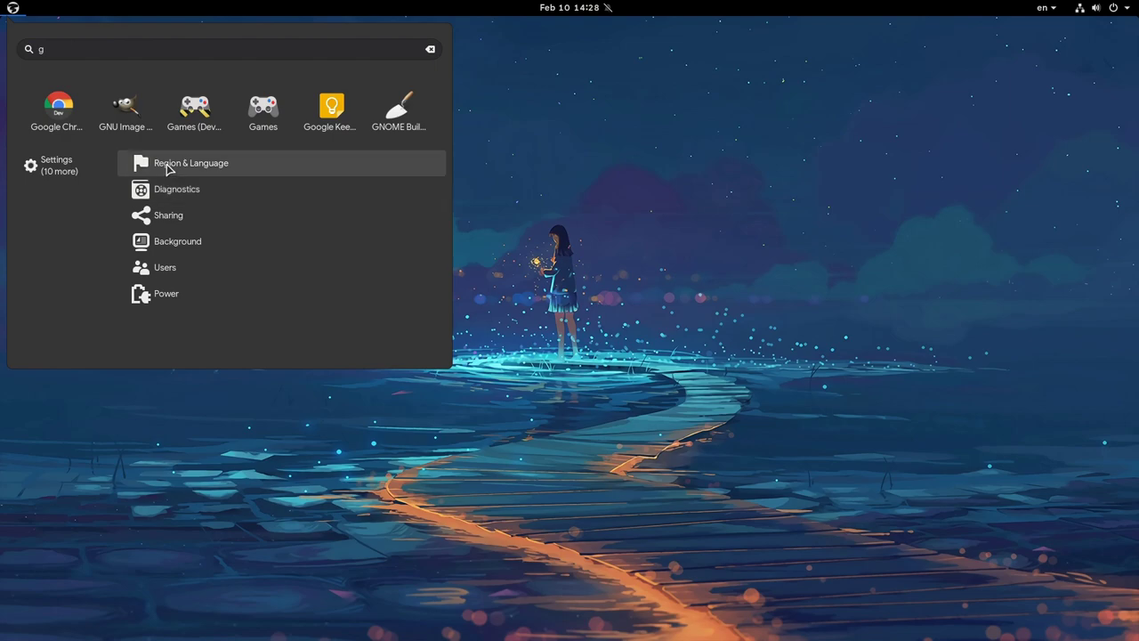
left_click(431, 51)
key("Escape")
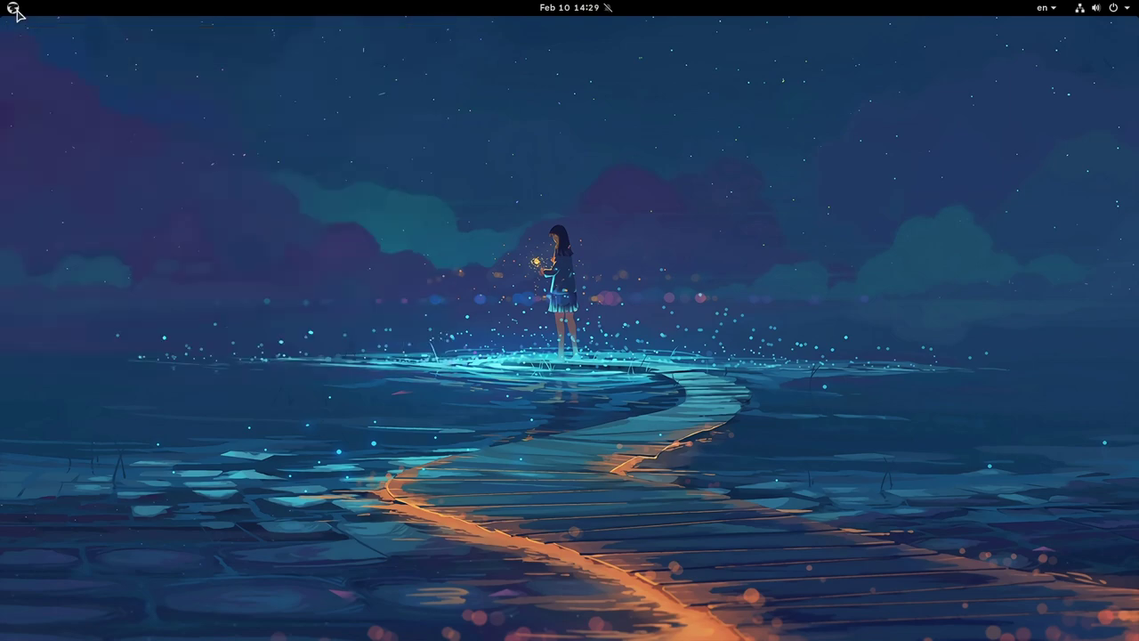
Search 'a' in the GNOME Dash overview, close it, and open the Simple-layout menu.
left_click(15, 11)
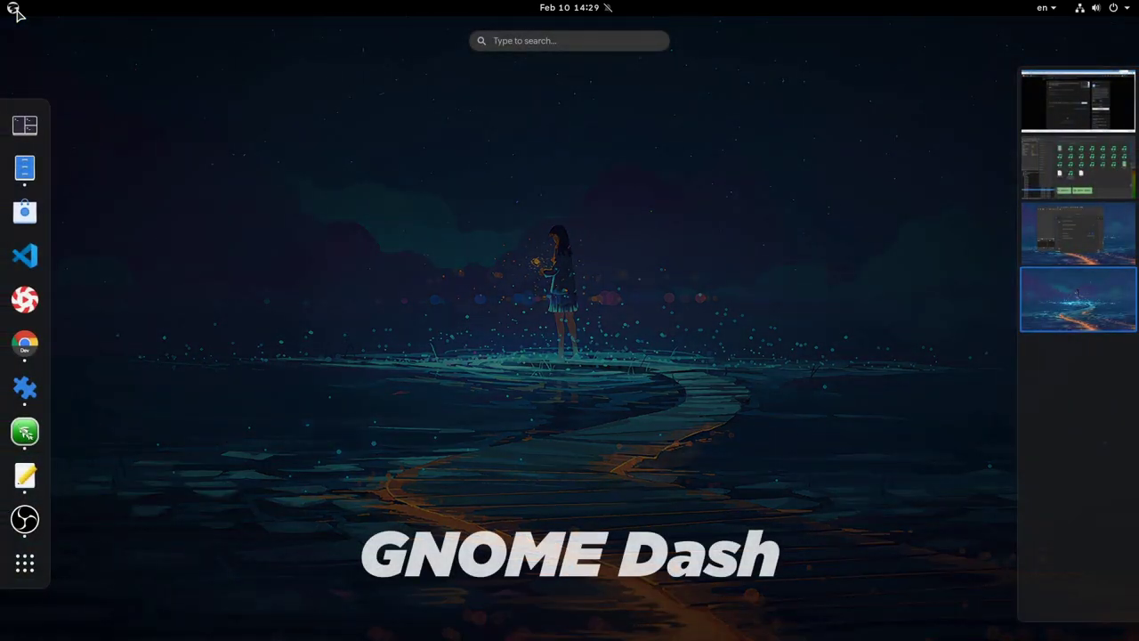
type("a")
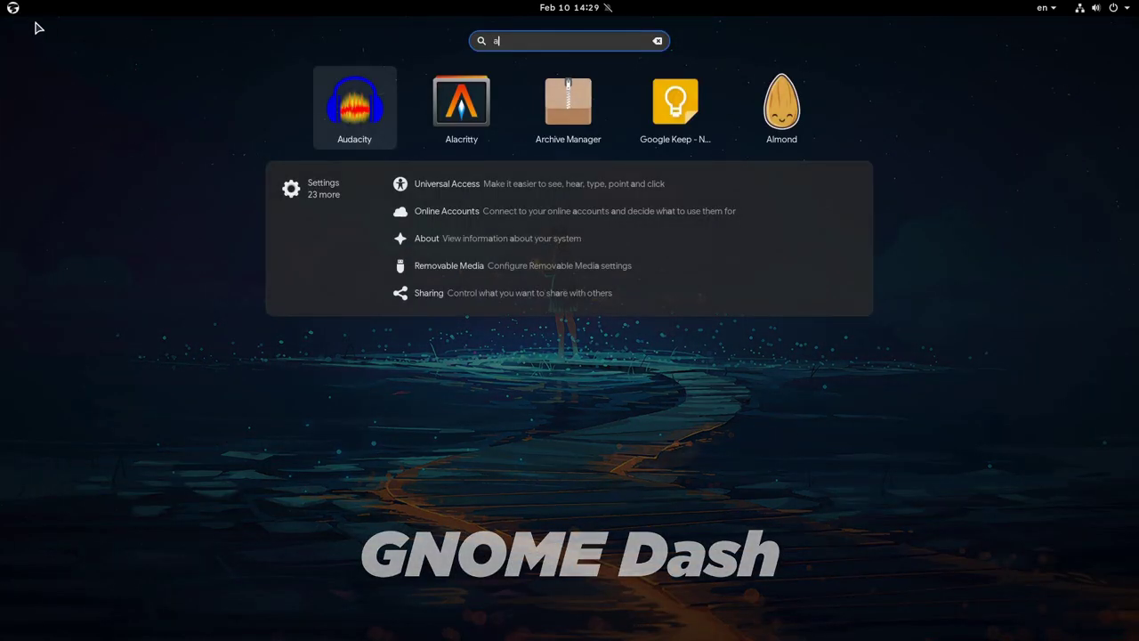
left_click(15, 9)
left_click(13, 9)
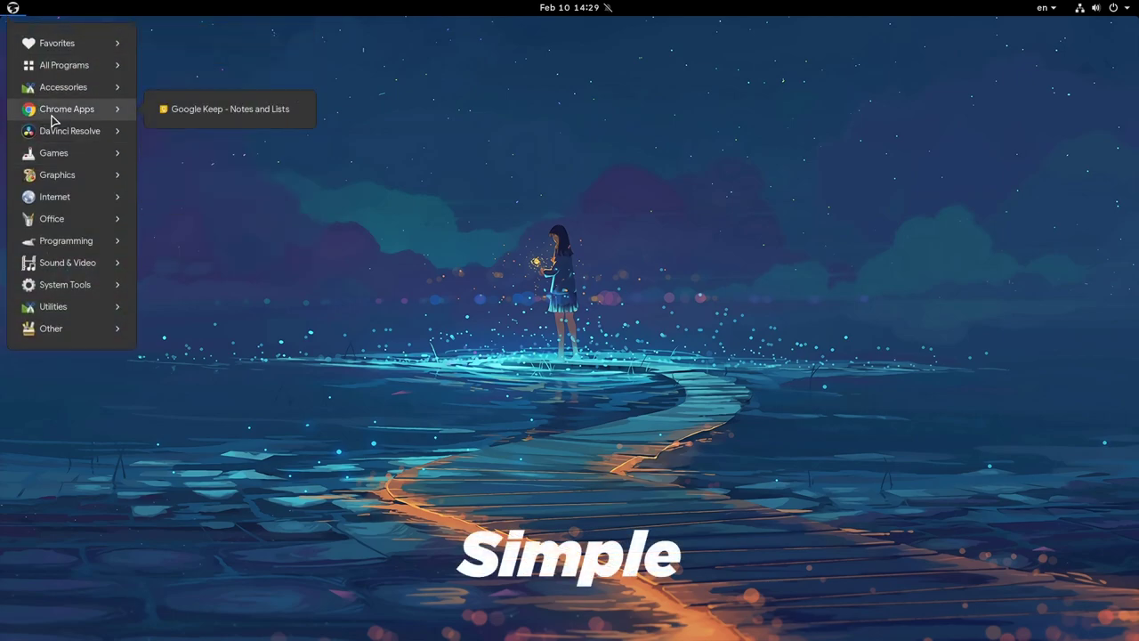
Browse the Simple layout's categories, then reopen the menu in the Simple2 layout.
mouse_move(75, 304)
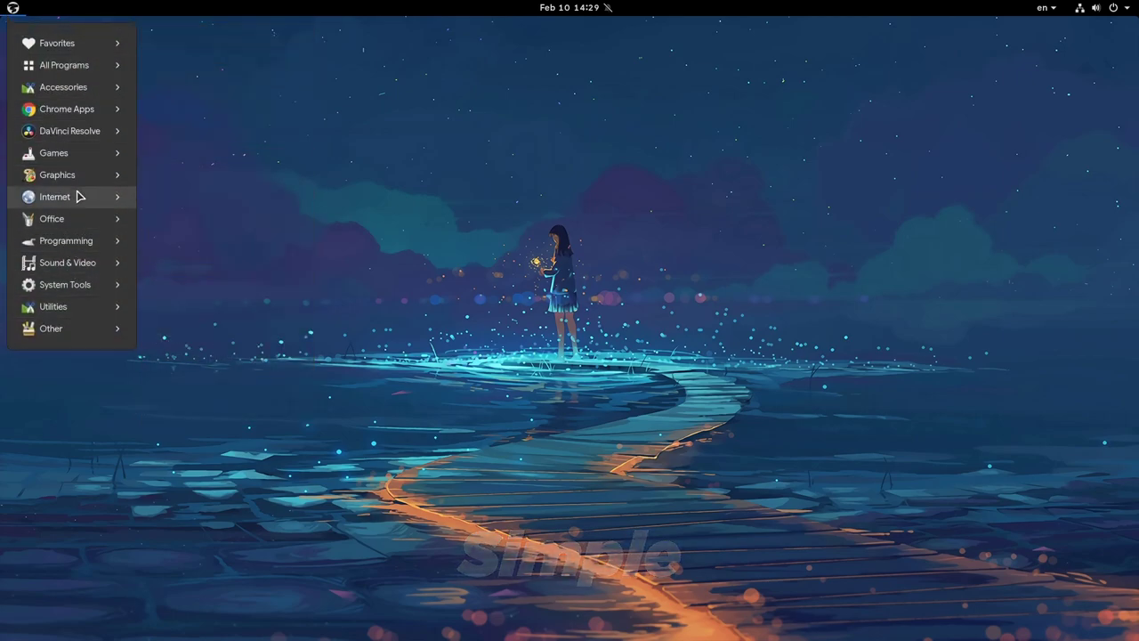
mouse_move(19, 33)
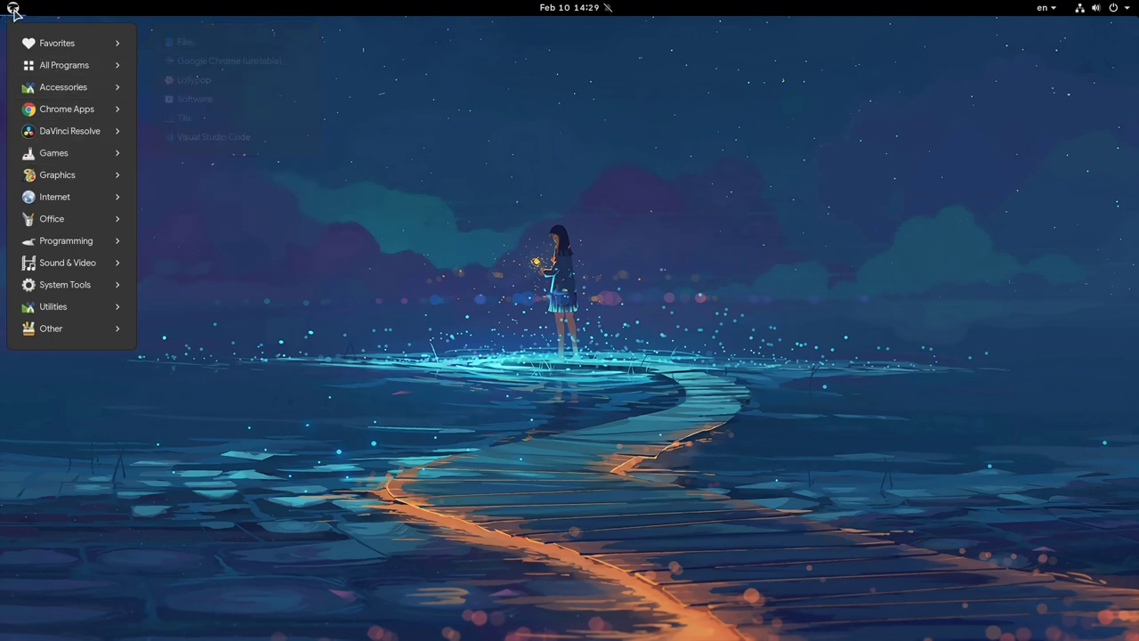
left_click(13, 11)
left_click(13, 10)
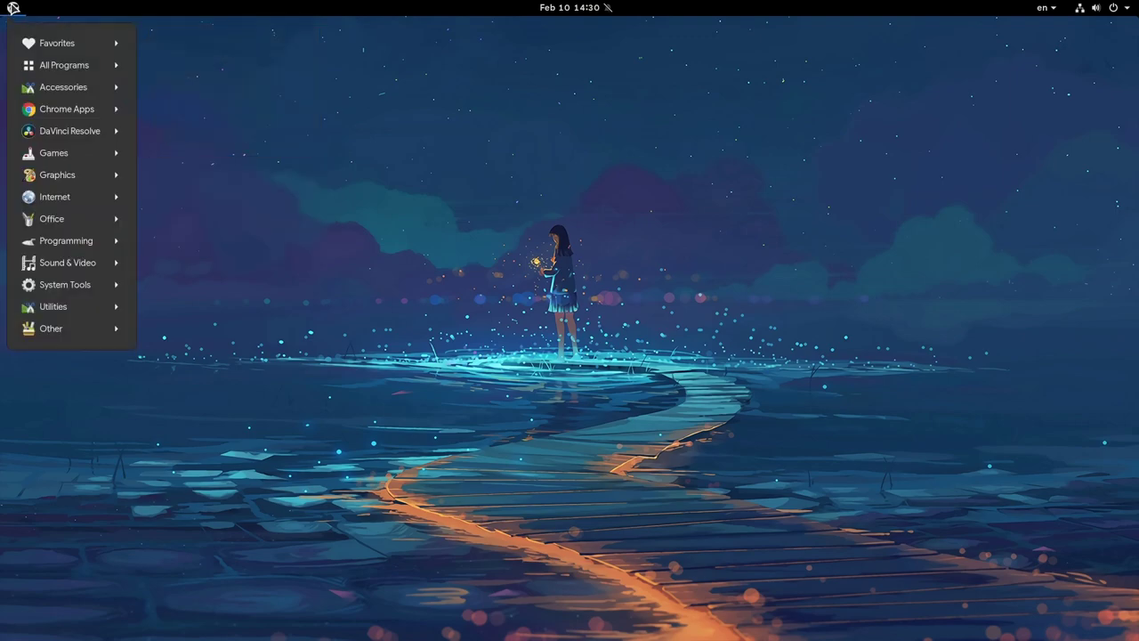
Expand Accessories, DaVinci Resolve, Internet, then Chrome Apps inline to reveal Google Keep.
left_click(56, 87)
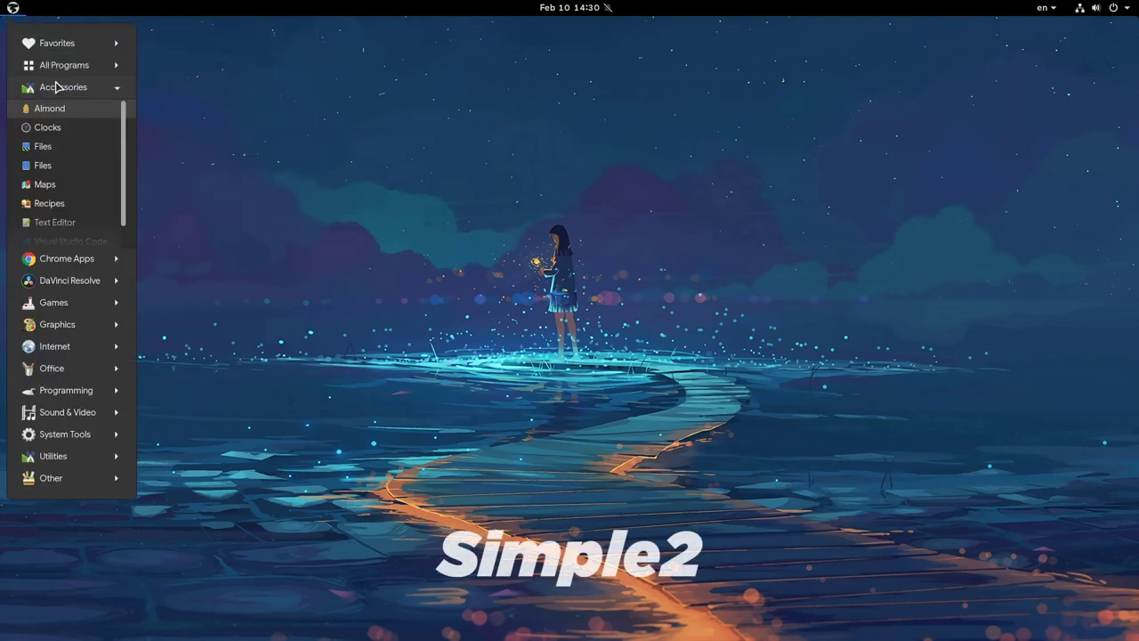
left_click(83, 281)
left_click(83, 315)
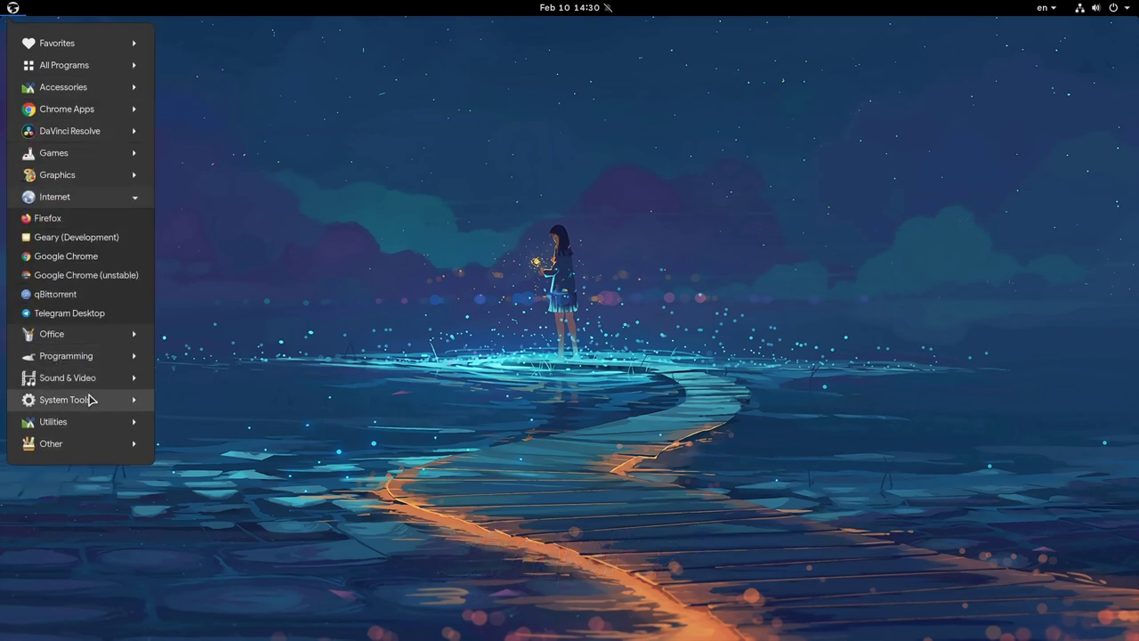
left_click(79, 110)
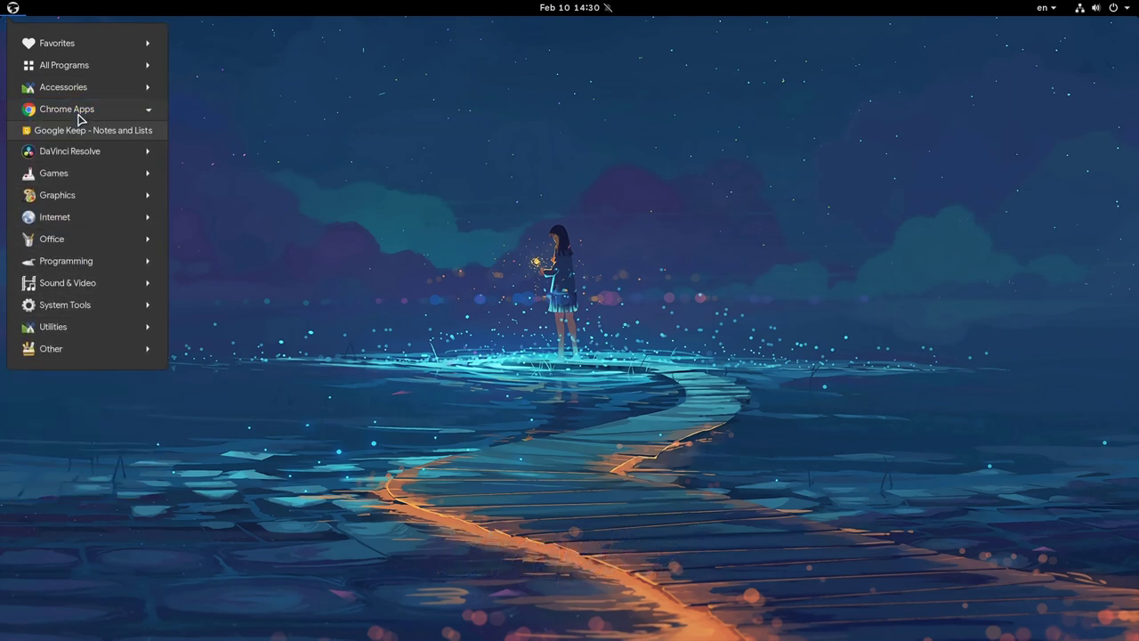
In the Redmond grid menu, scroll the apps, search for 'a', then clear the search.
left_click(15, 9)
left_click(14, 10)
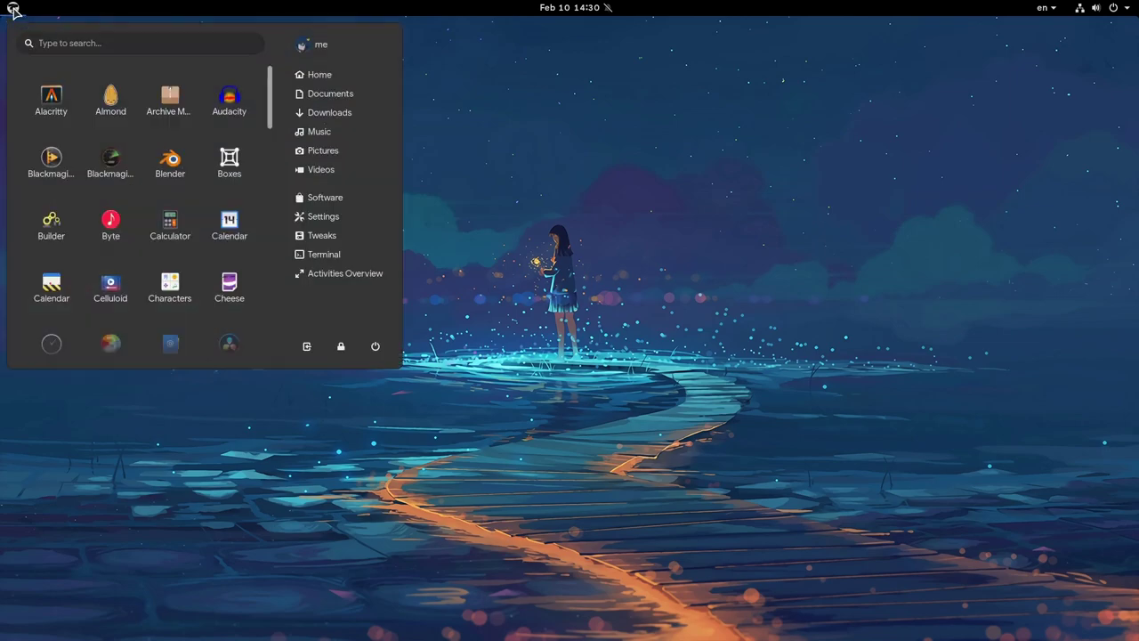
scroll(182, 187, "down", 3)
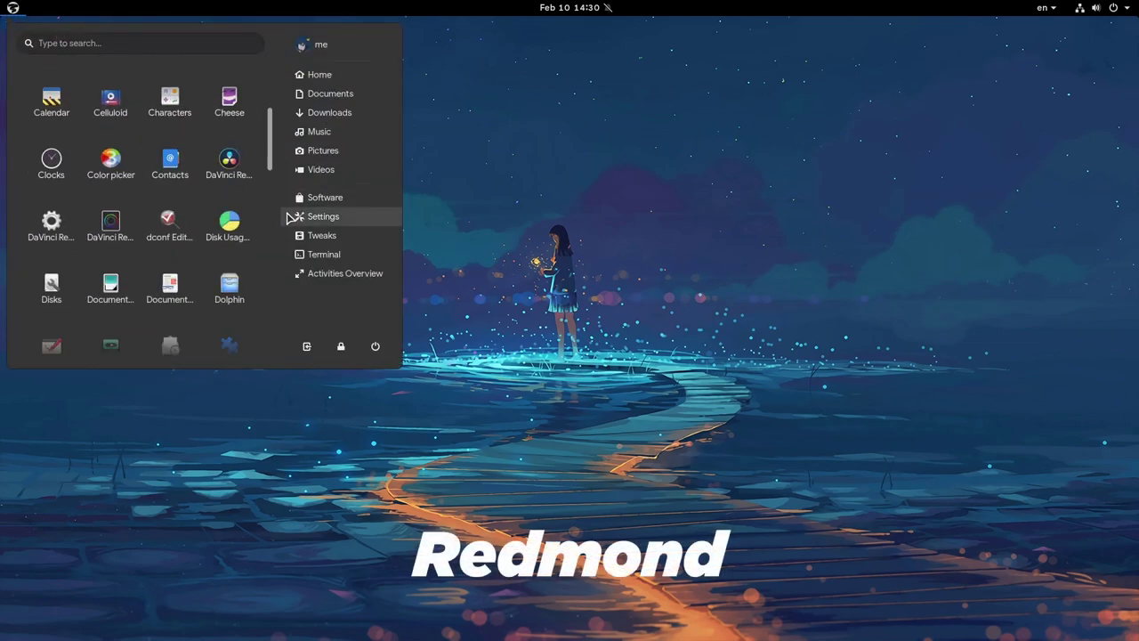
left_click(175, 42)
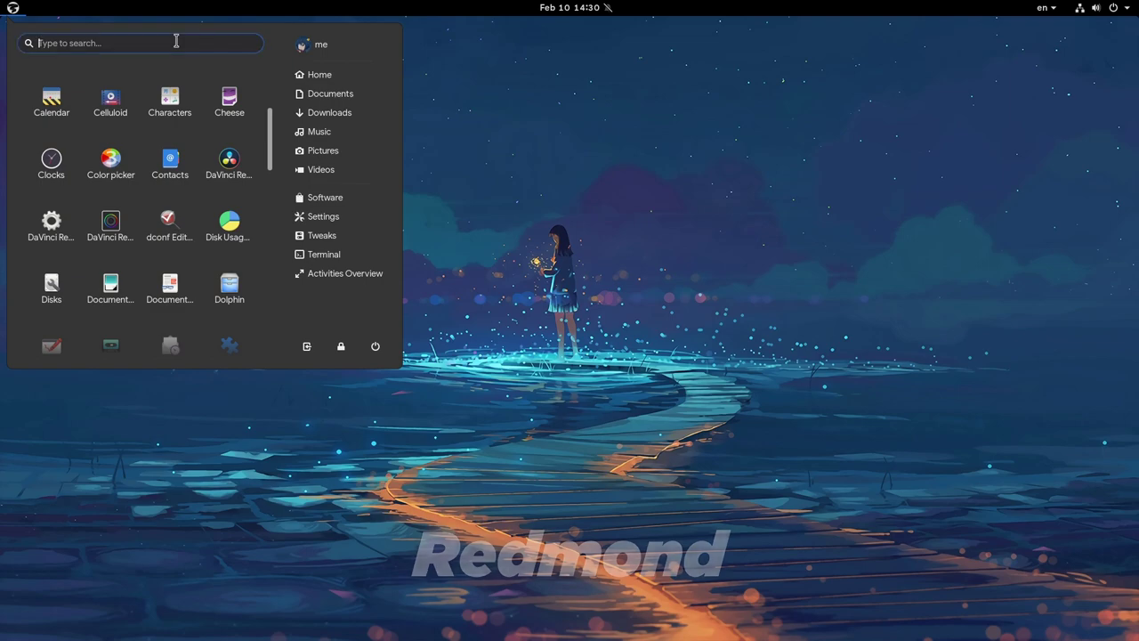
type("a")
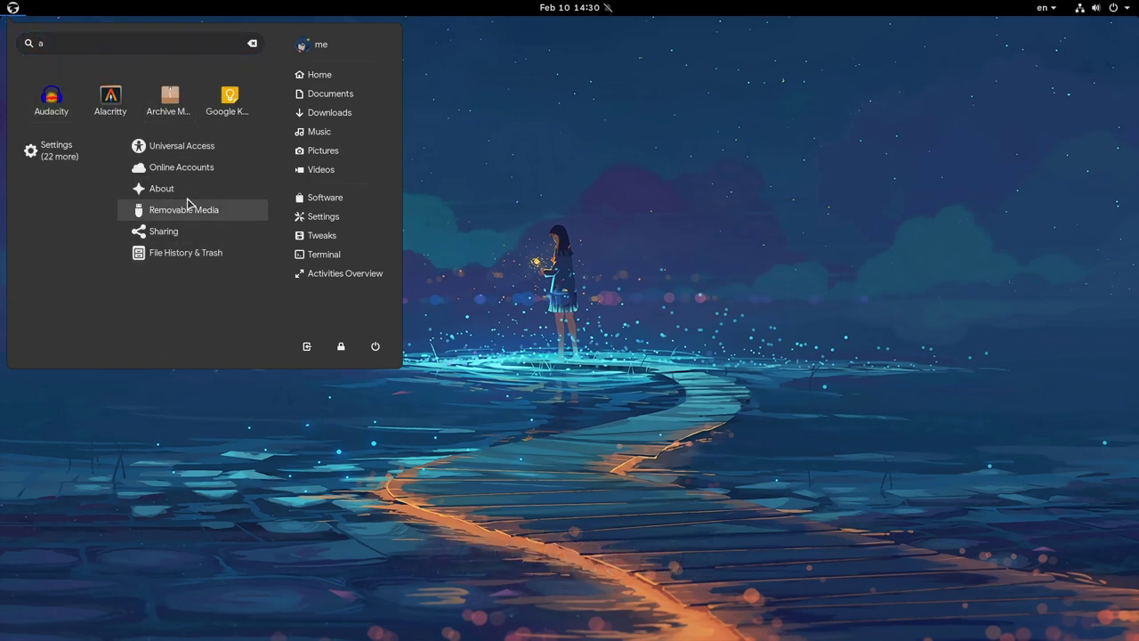
left_click(252, 45)
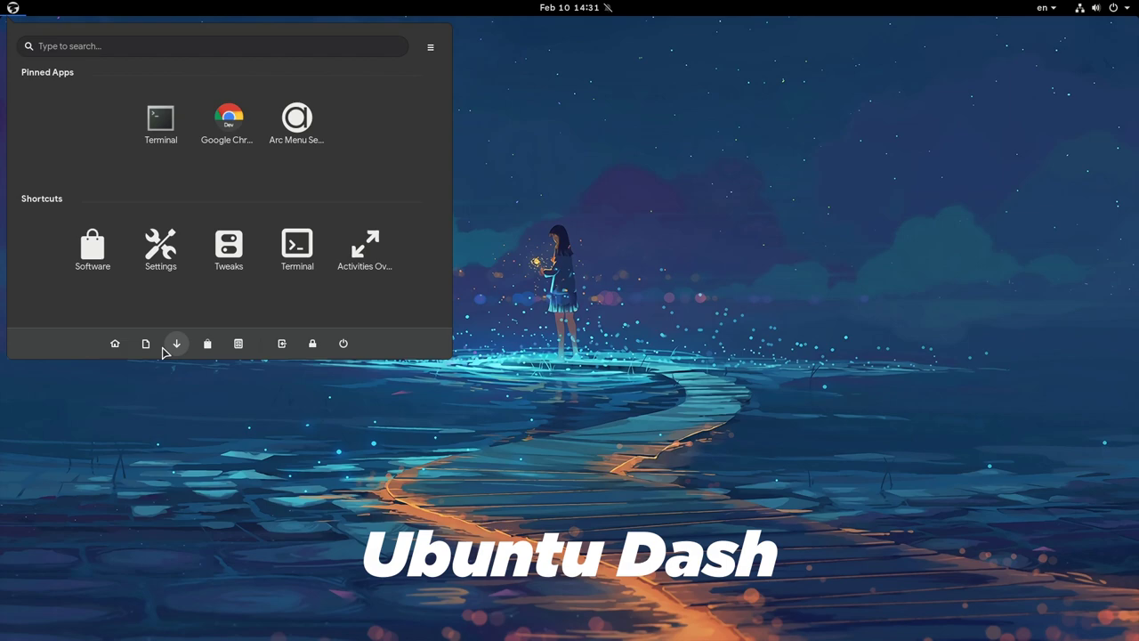
Show All Programs from the category list, scroll the grid, and search 'a' before closing.
left_click(430, 47)
scroll(429, 156, "down", 2)
scroll(427, 142, "up", 2)
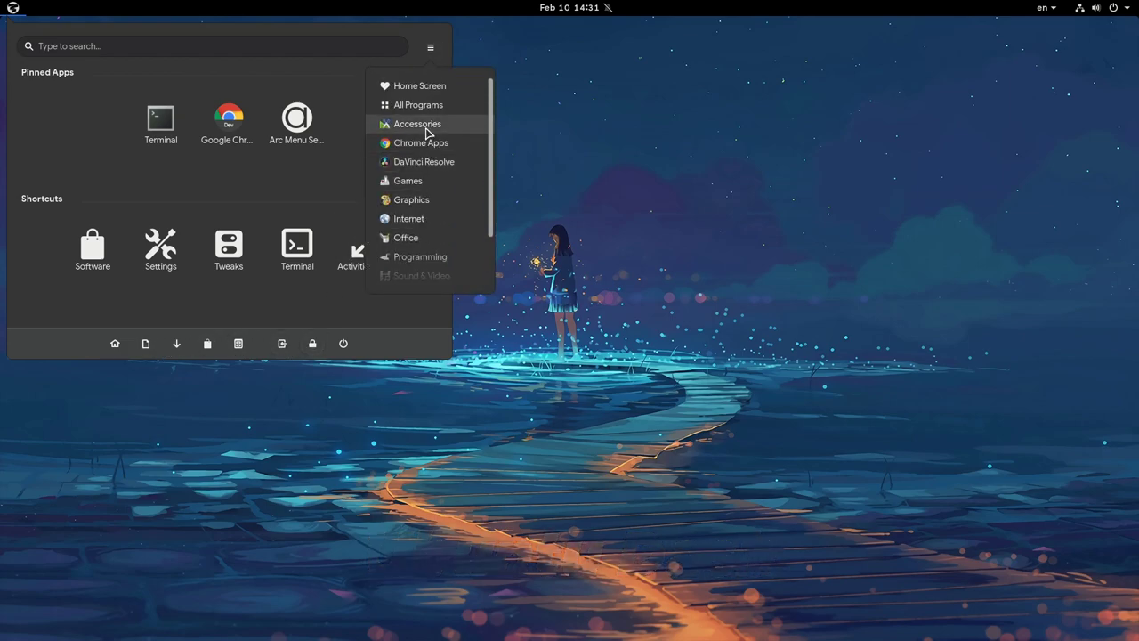
left_click(426, 112)
scroll(420, 130, "down", 6)
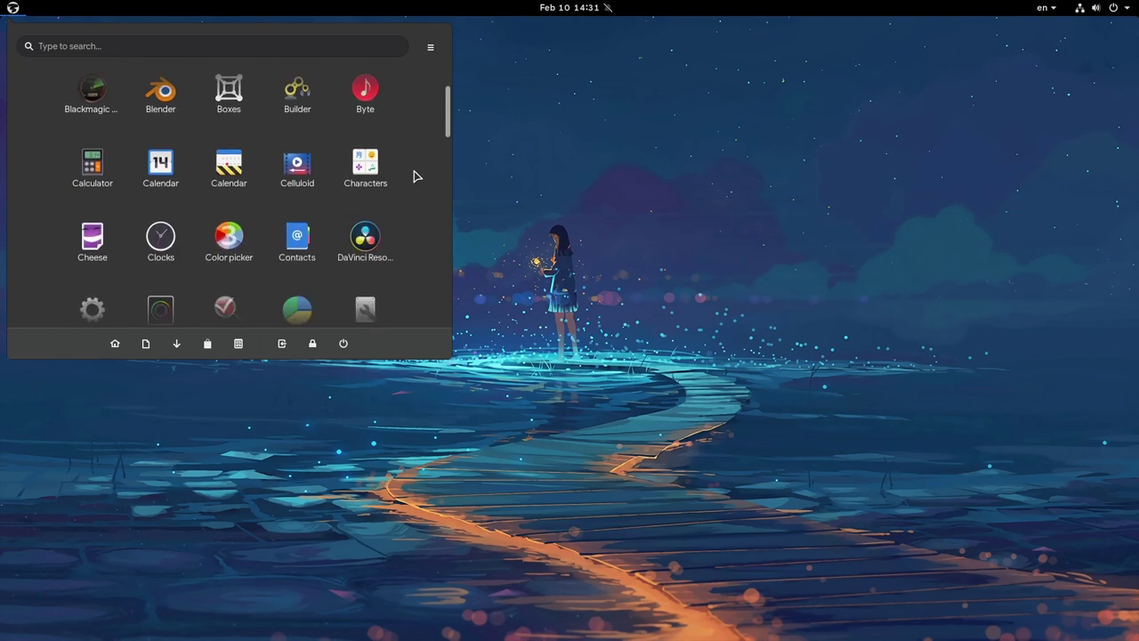
scroll(404, 258, "up", 3)
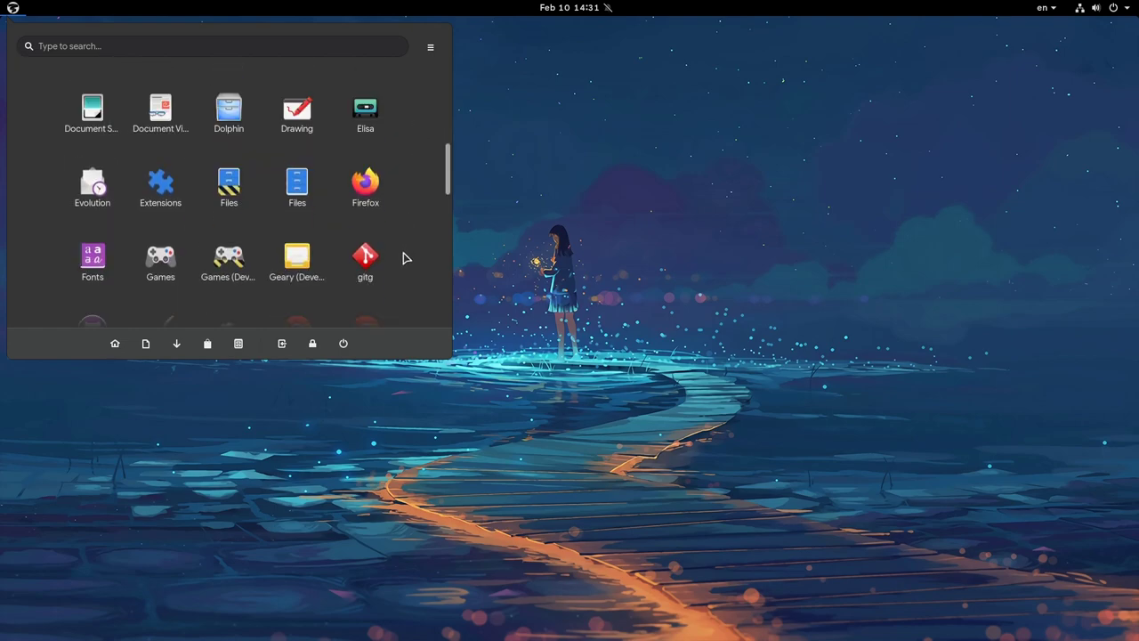
left_click(260, 46)
type("a")
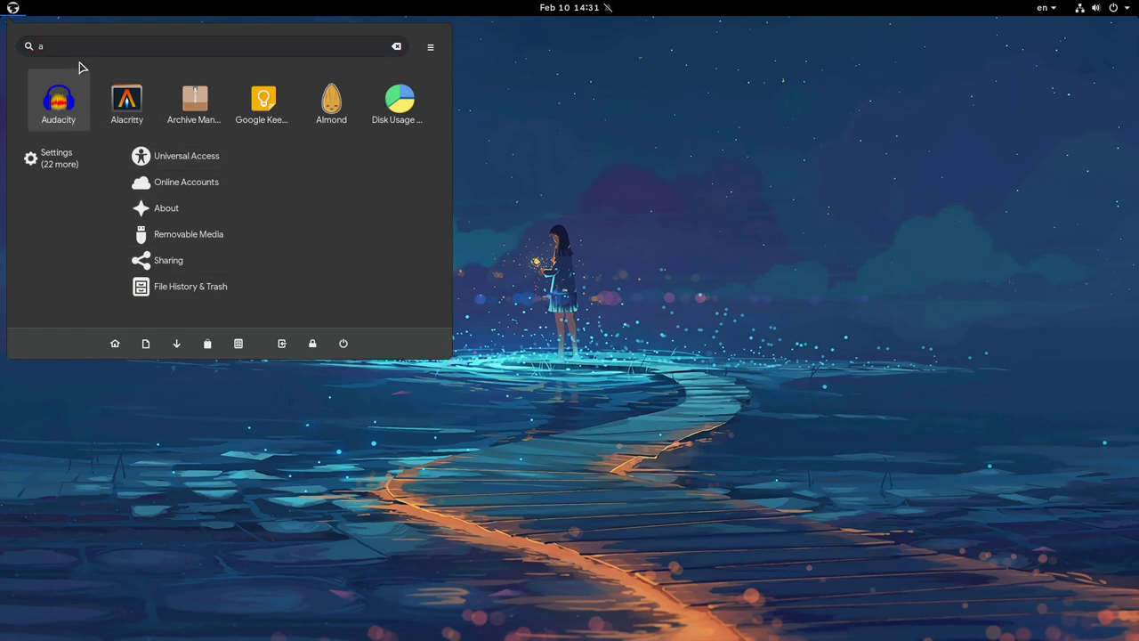
left_click(14, 8)
In the Budgie-style menu, scroll the list and filter to the Graphics category.
left_click(15, 9)
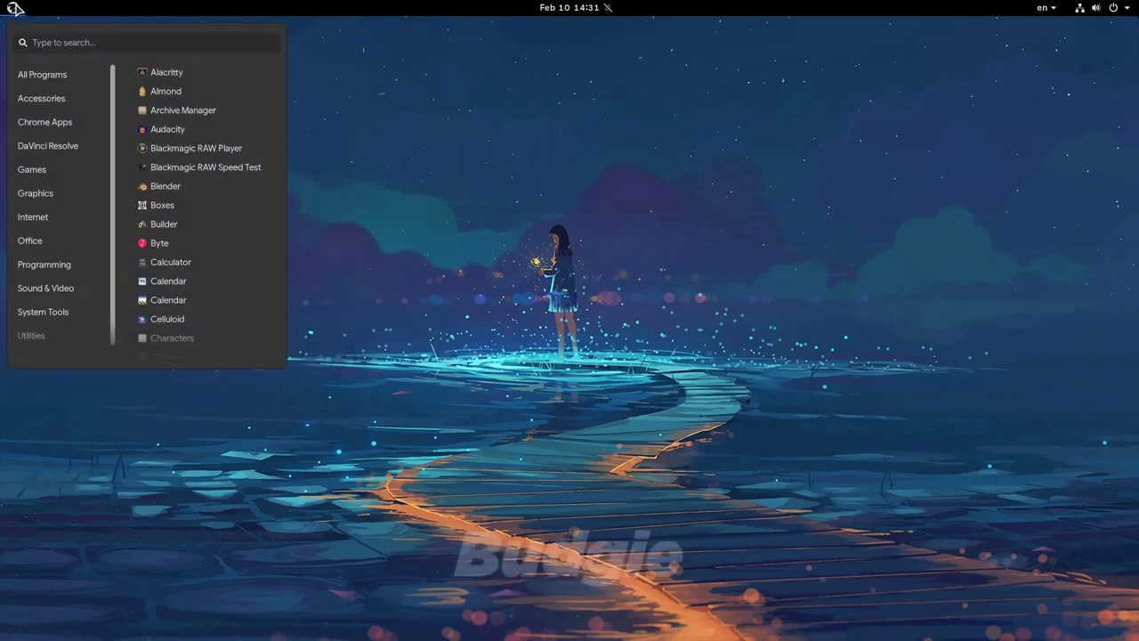
scroll(48, 98, "down", 1)
scroll(172, 265, "down", 5)
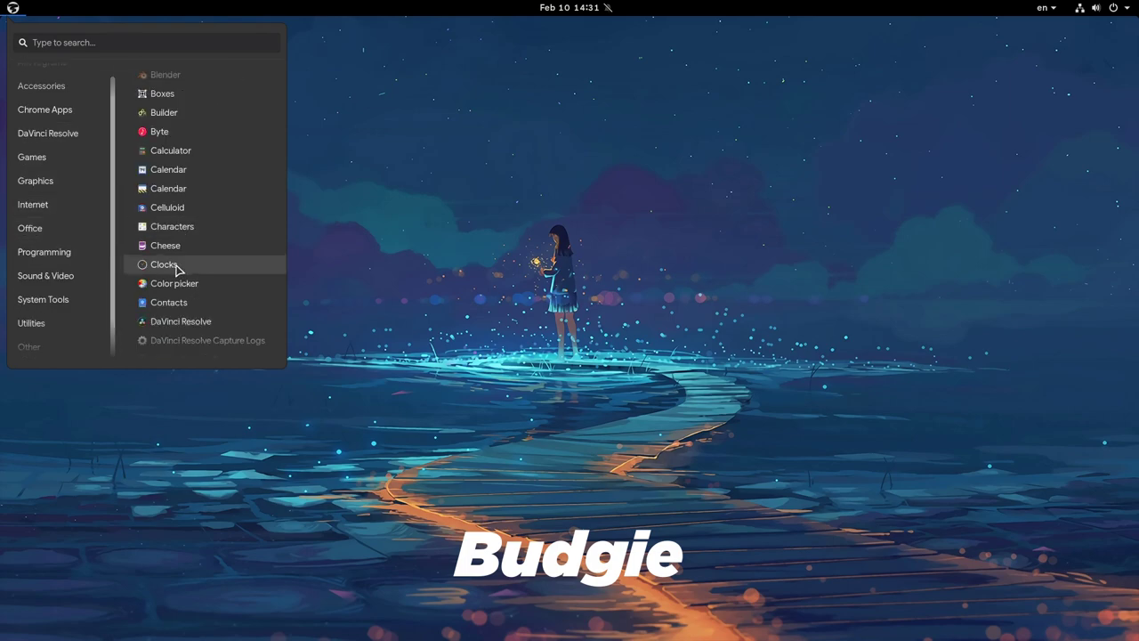
scroll(176, 277, "up", 4)
left_click(68, 191)
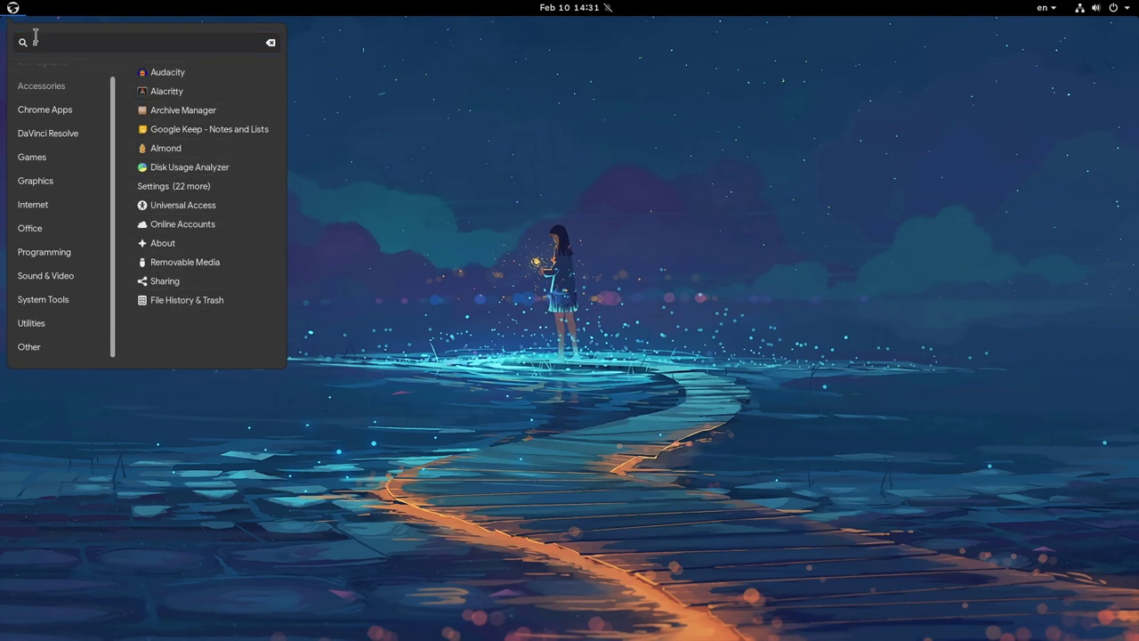
left_click(14, 11)
Try the Windows 10 grid menu: search 'a', clear it, and toggle the side panel.
left_click(13, 10)
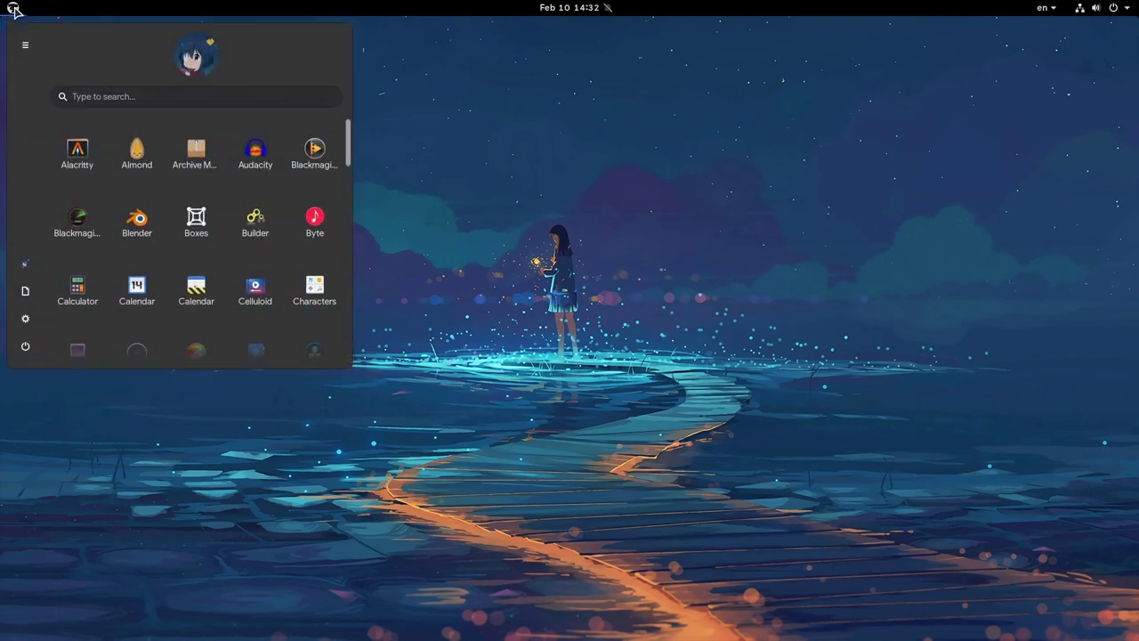
scroll(216, 204, "down", 5)
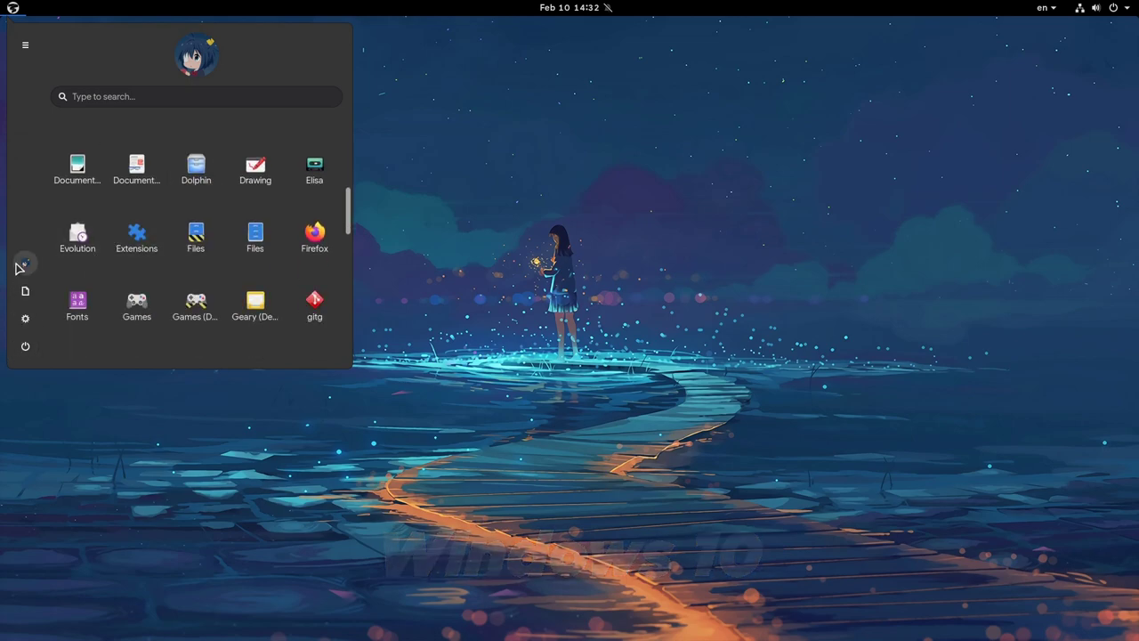
type("a")
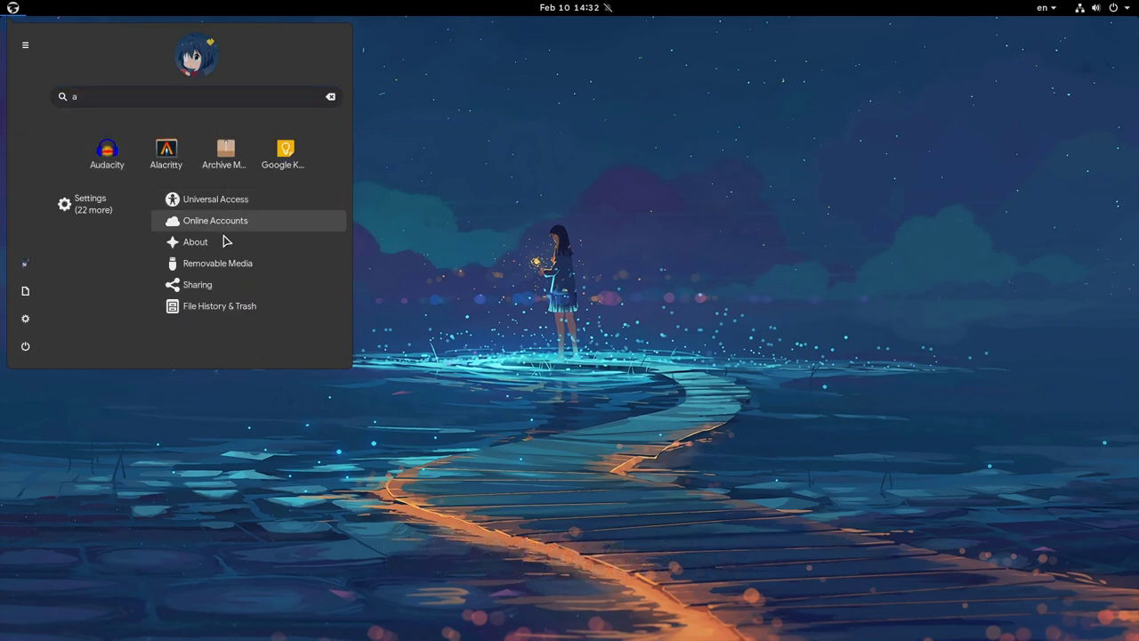
left_click(331, 97)
left_click(25, 45)
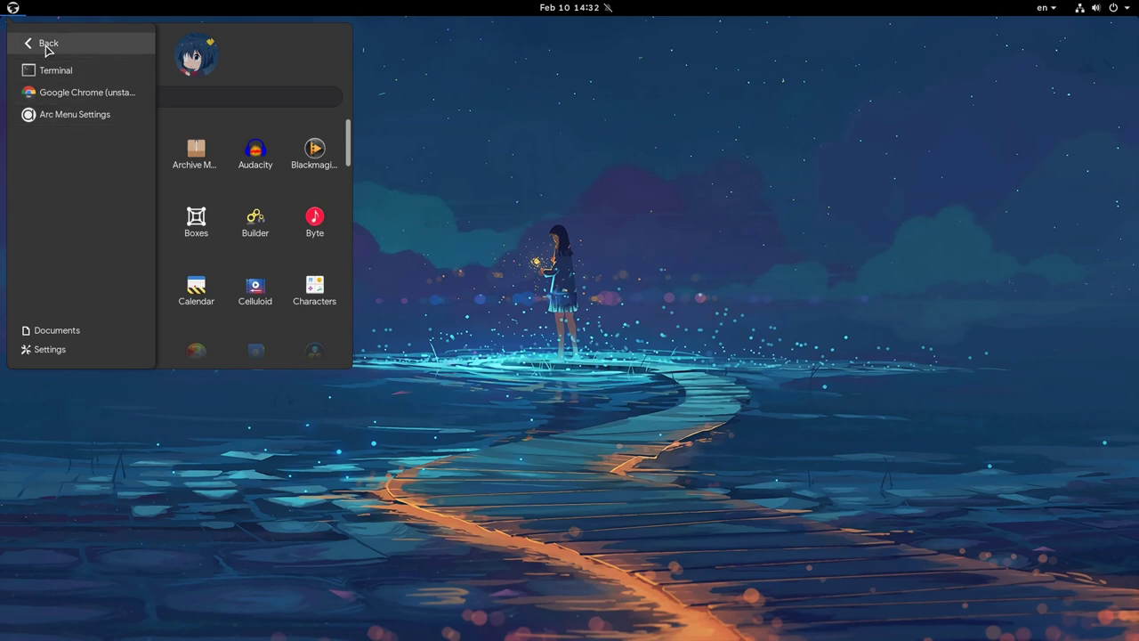
left_click(47, 47)
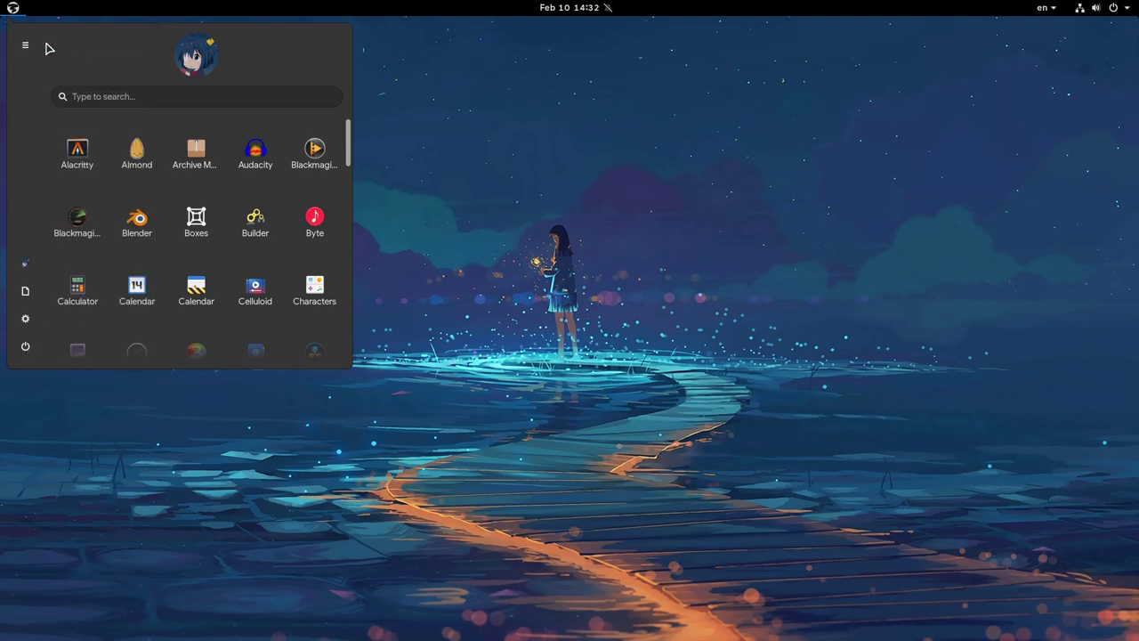
left_click(13, 9)
Search 'a' in K-Runner with Alt+Space, scroll the results, then dismiss it.
key("alt+space")
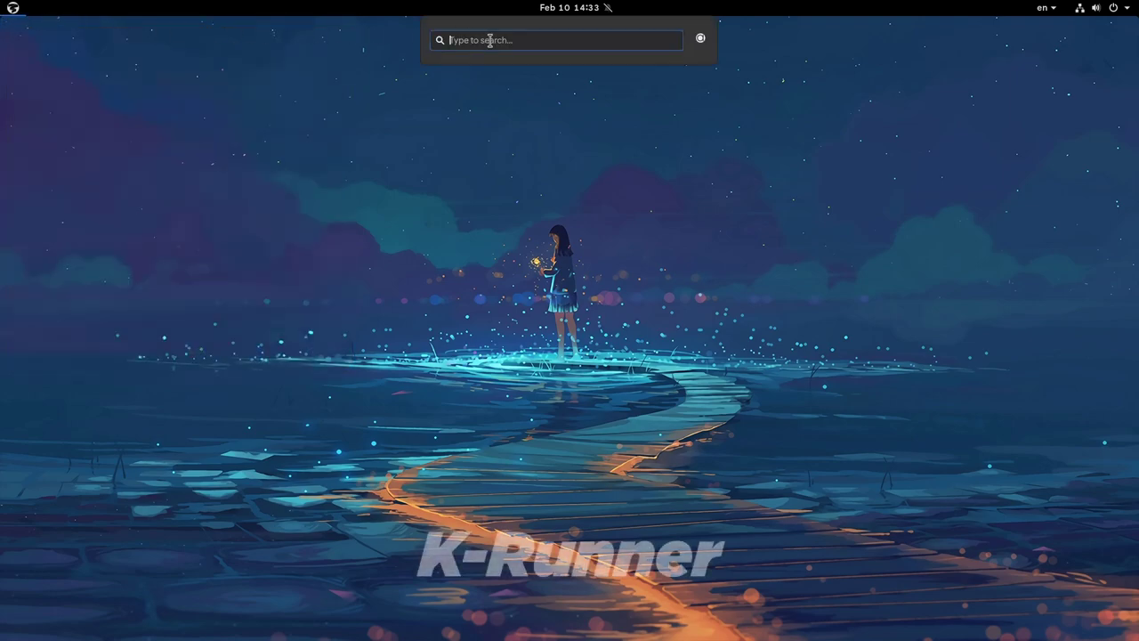
type("a")
scroll(522, 178, "down", 1)
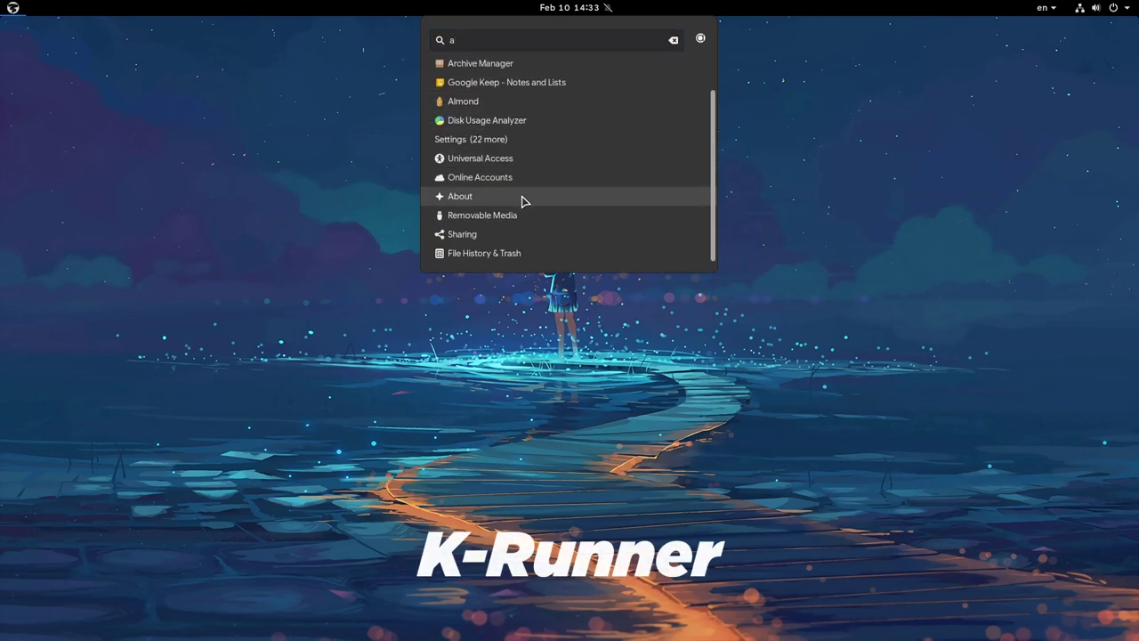
scroll(531, 175, "up", 1)
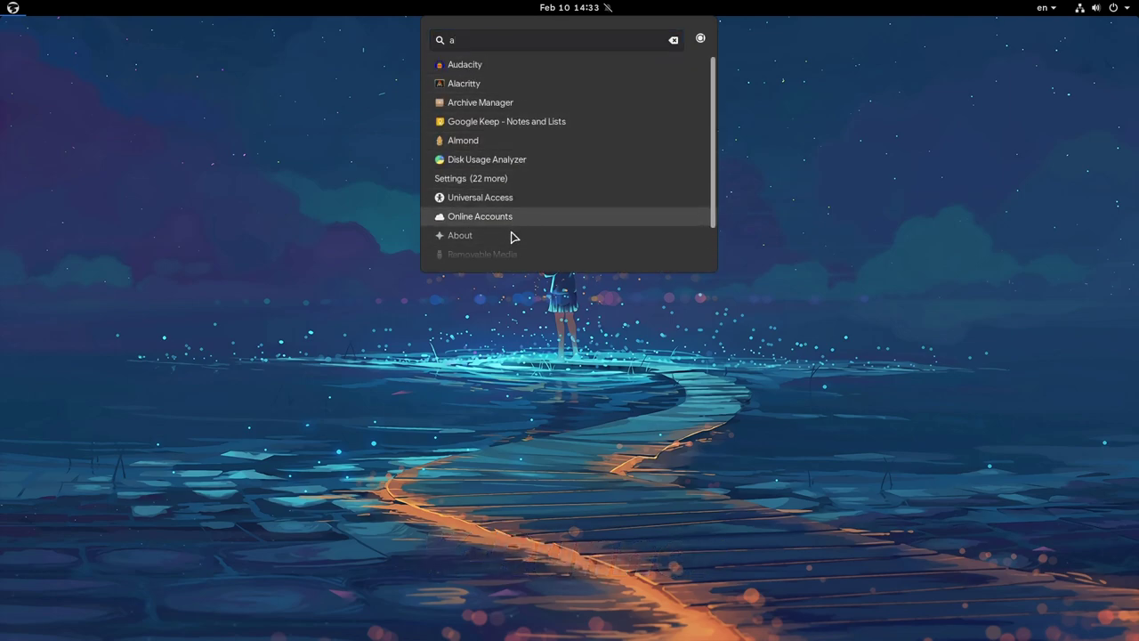
left_click(474, 9)
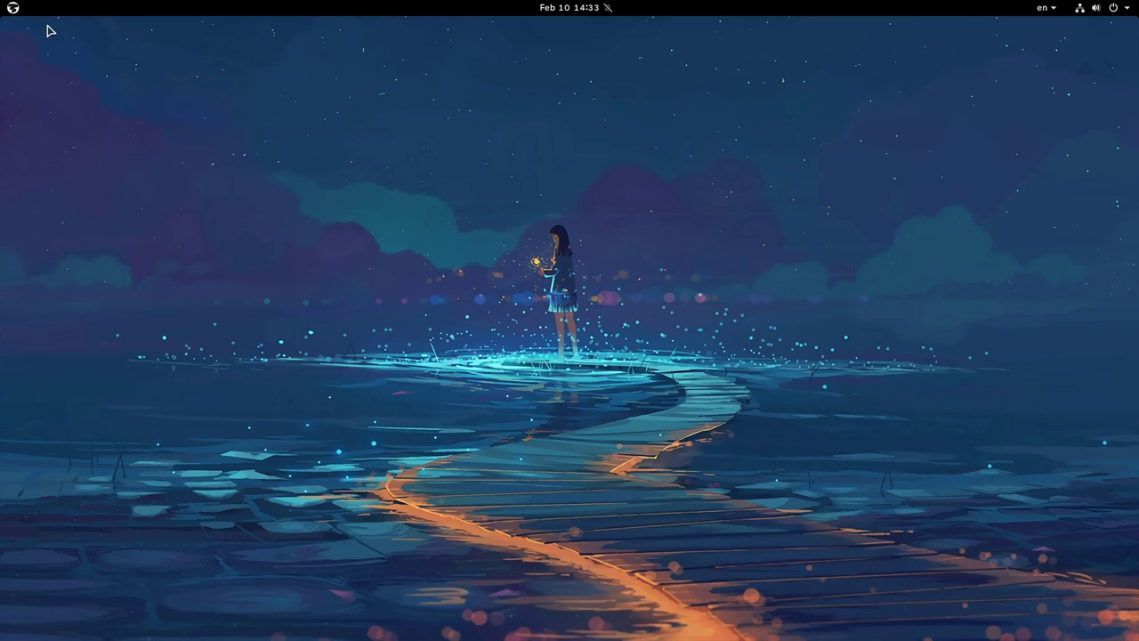
In the Chromebook-style grid menu, scroll the apps and search for 'a'.
left_click(13, 13)
scroll(124, 196, "down", 3)
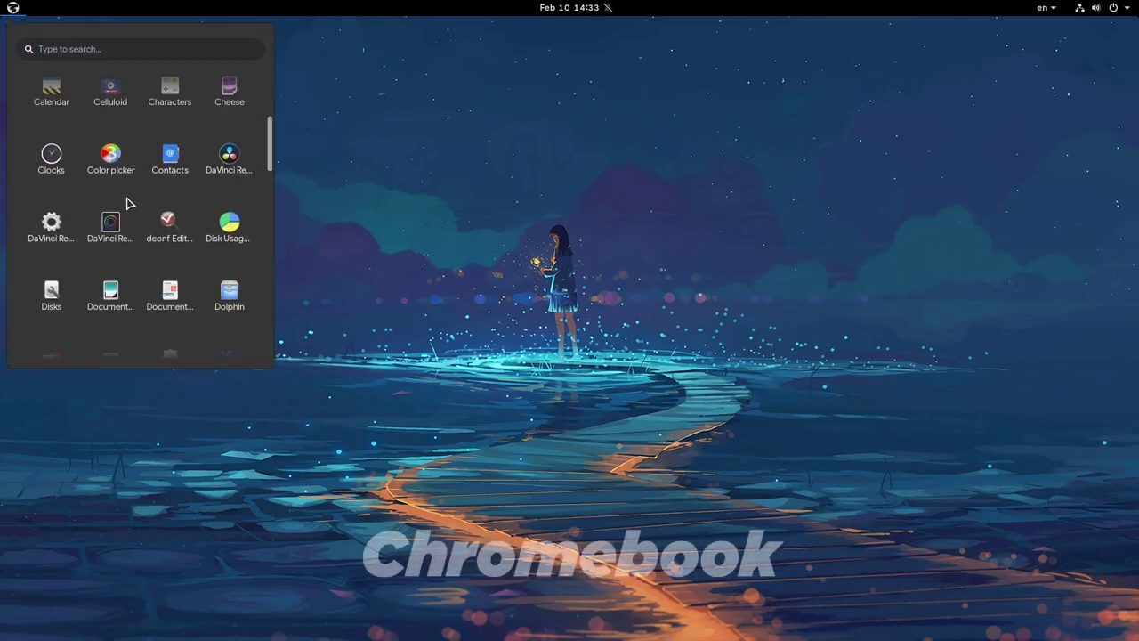
scroll(131, 212, "up", 3)
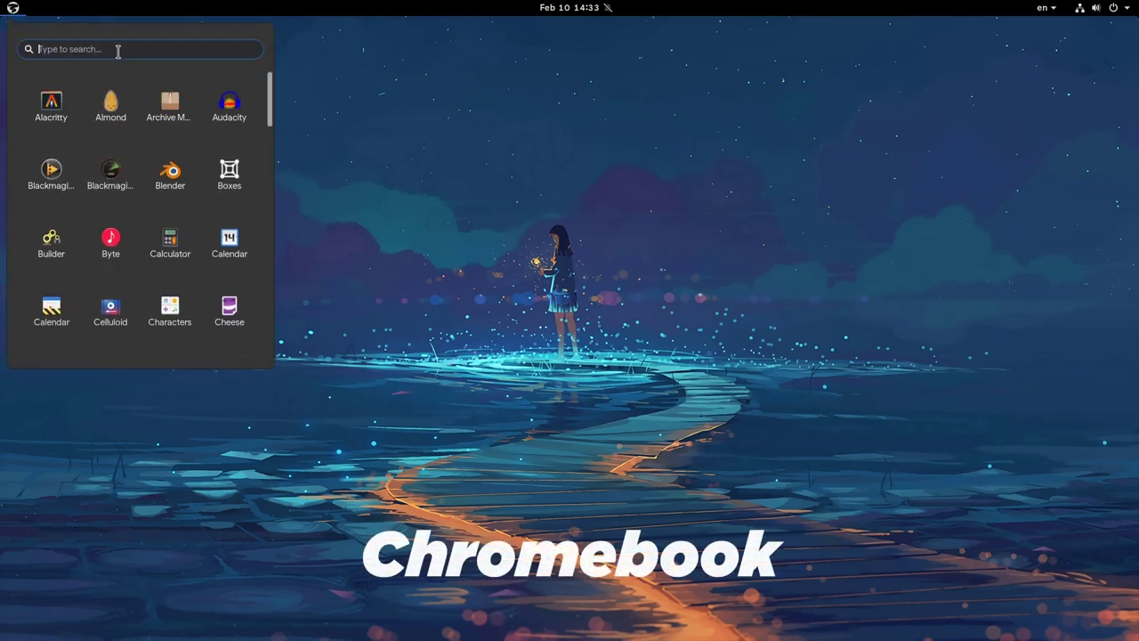
type("a")
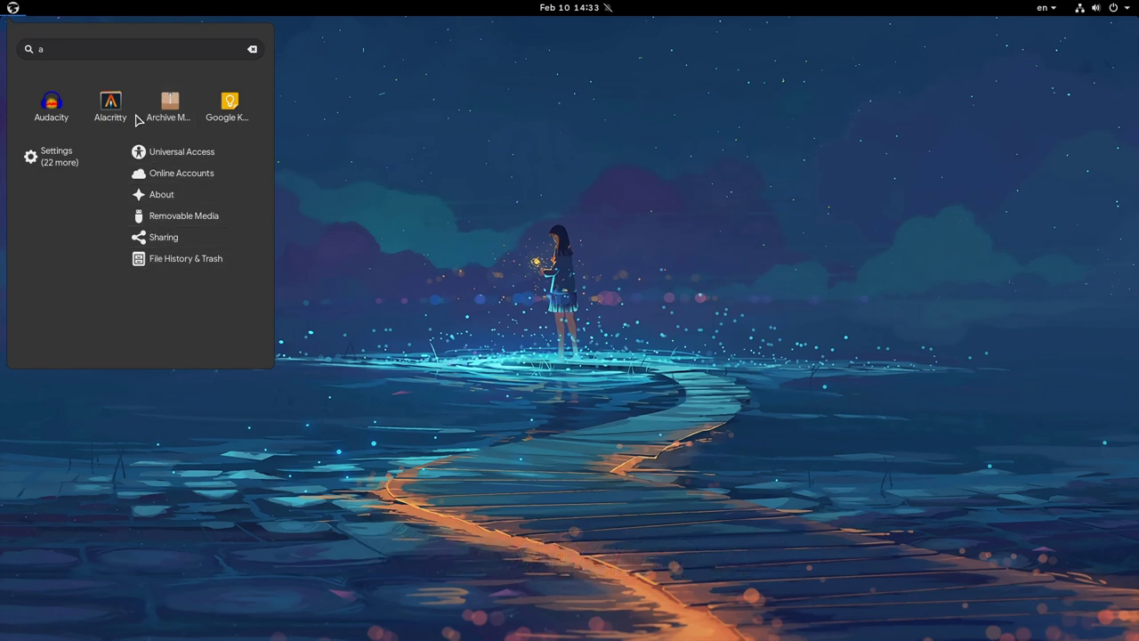
left_click(14, 12)
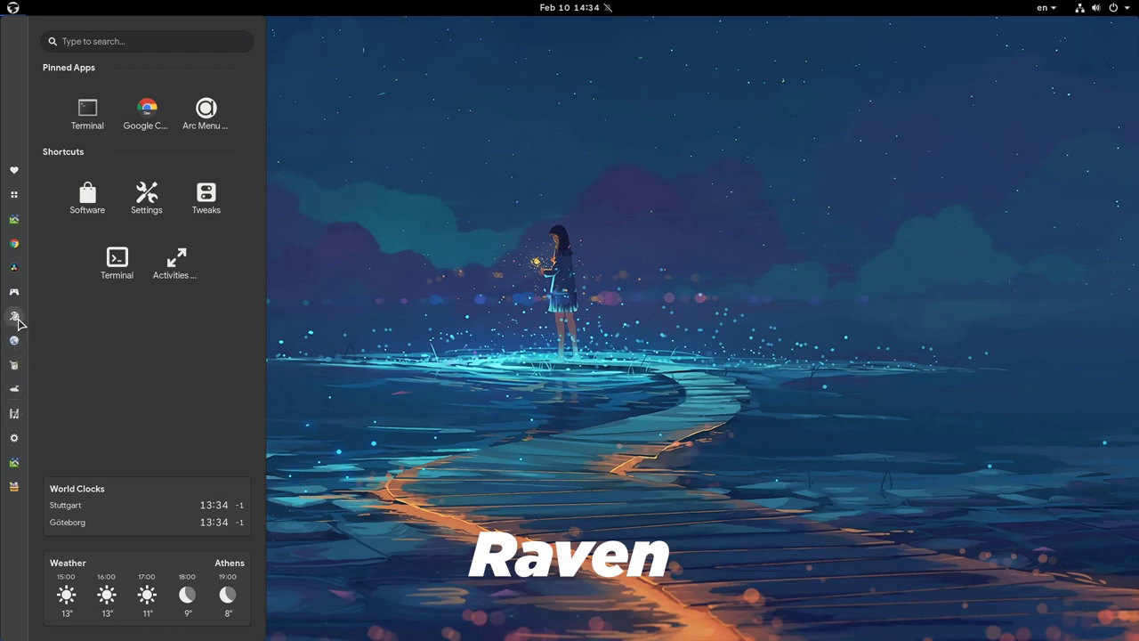
View Raven's Accessories, Chrome Apps, home and Programming sections, then search for 'a'.
left_click(15, 218)
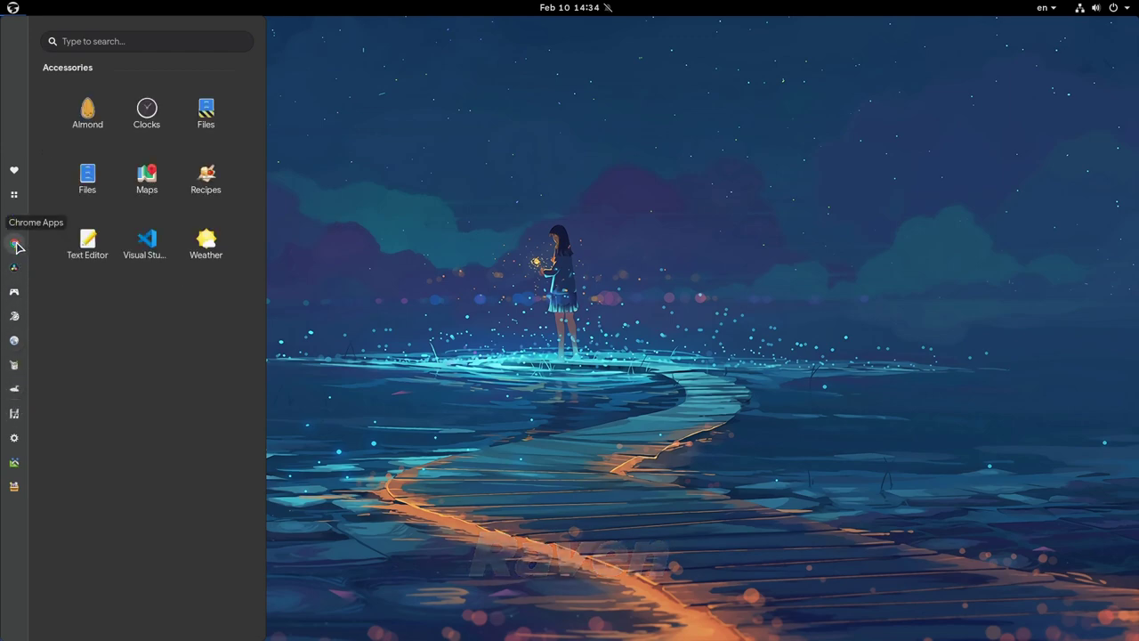
left_click(14, 245)
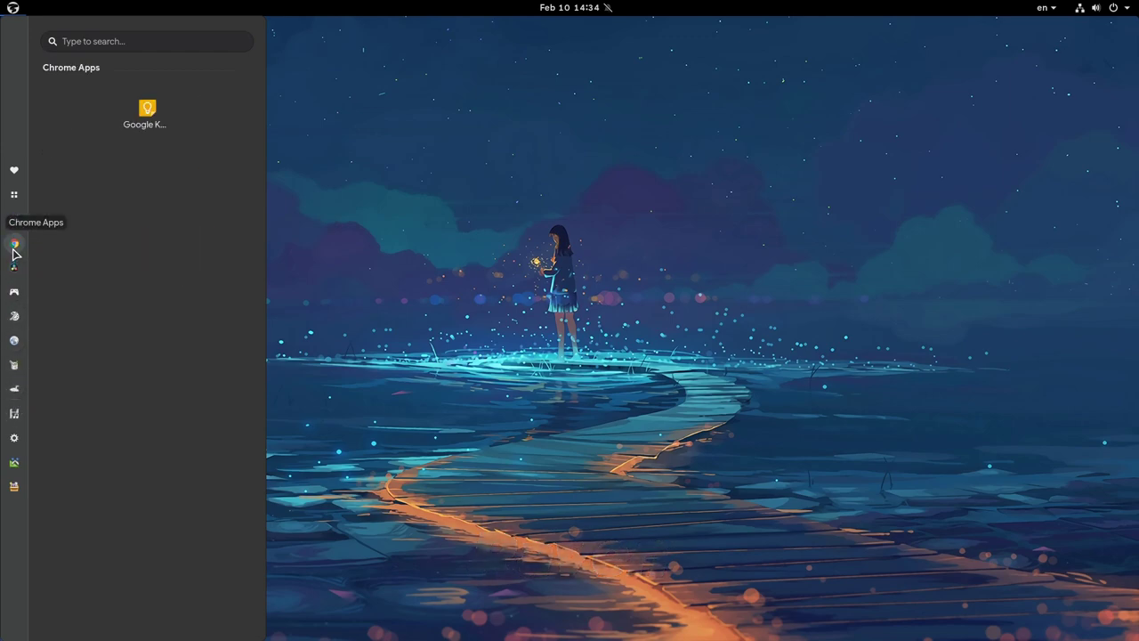
left_click(13, 178)
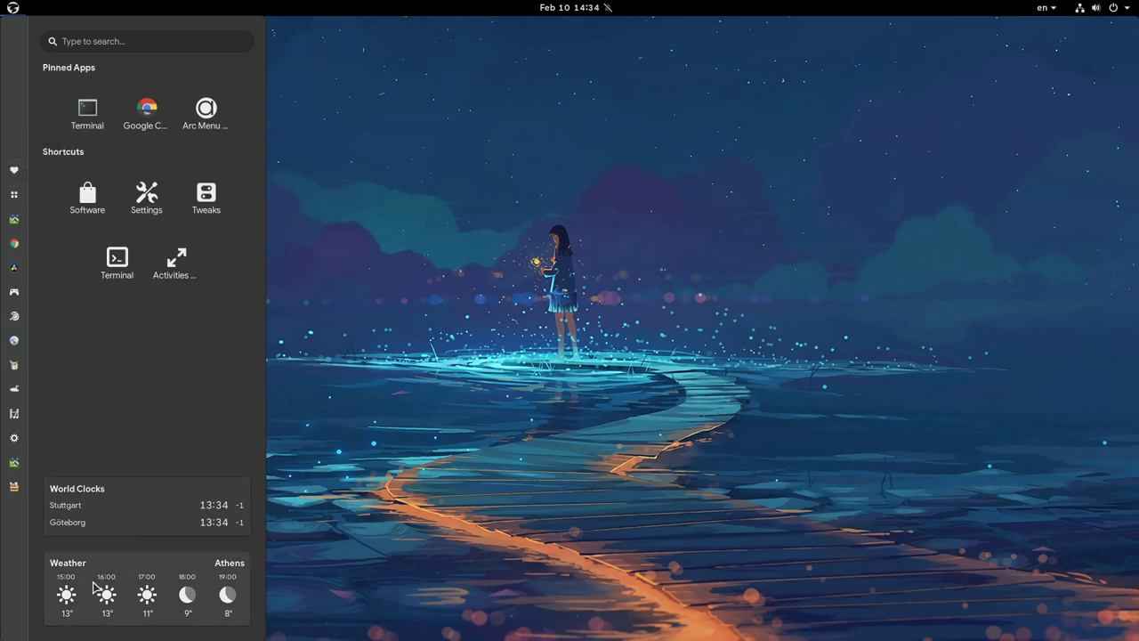
left_click(18, 388)
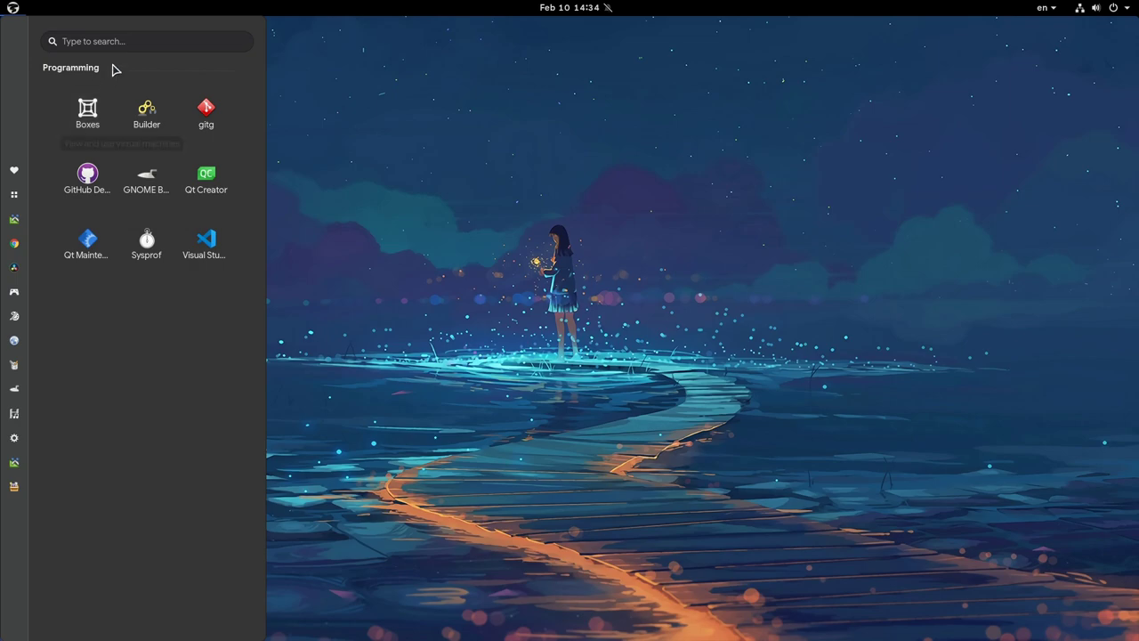
type("a")
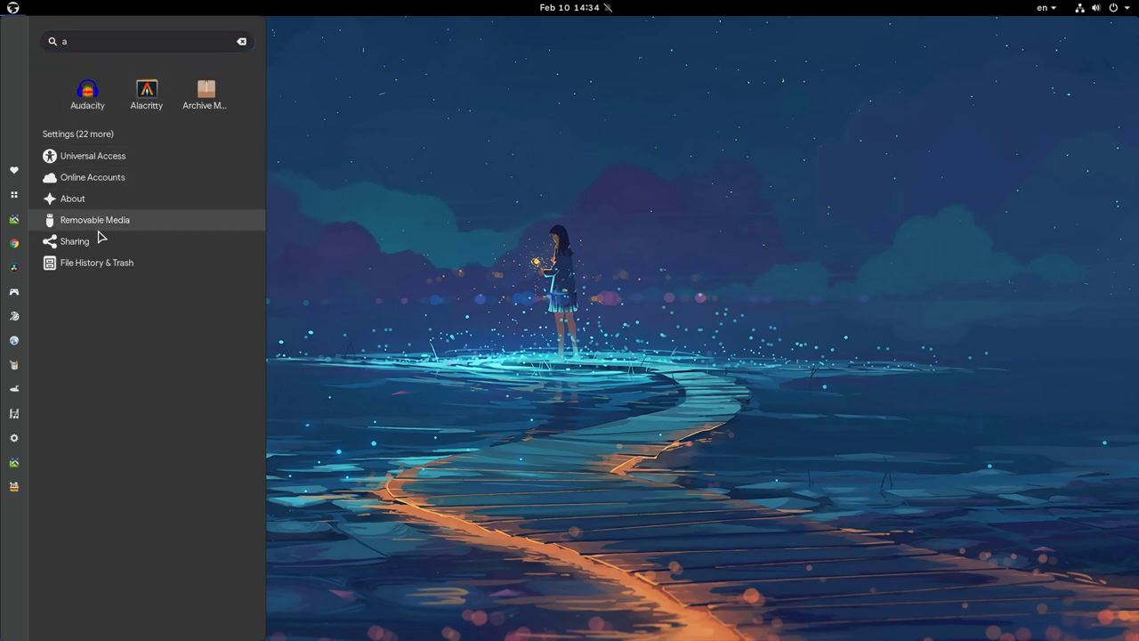